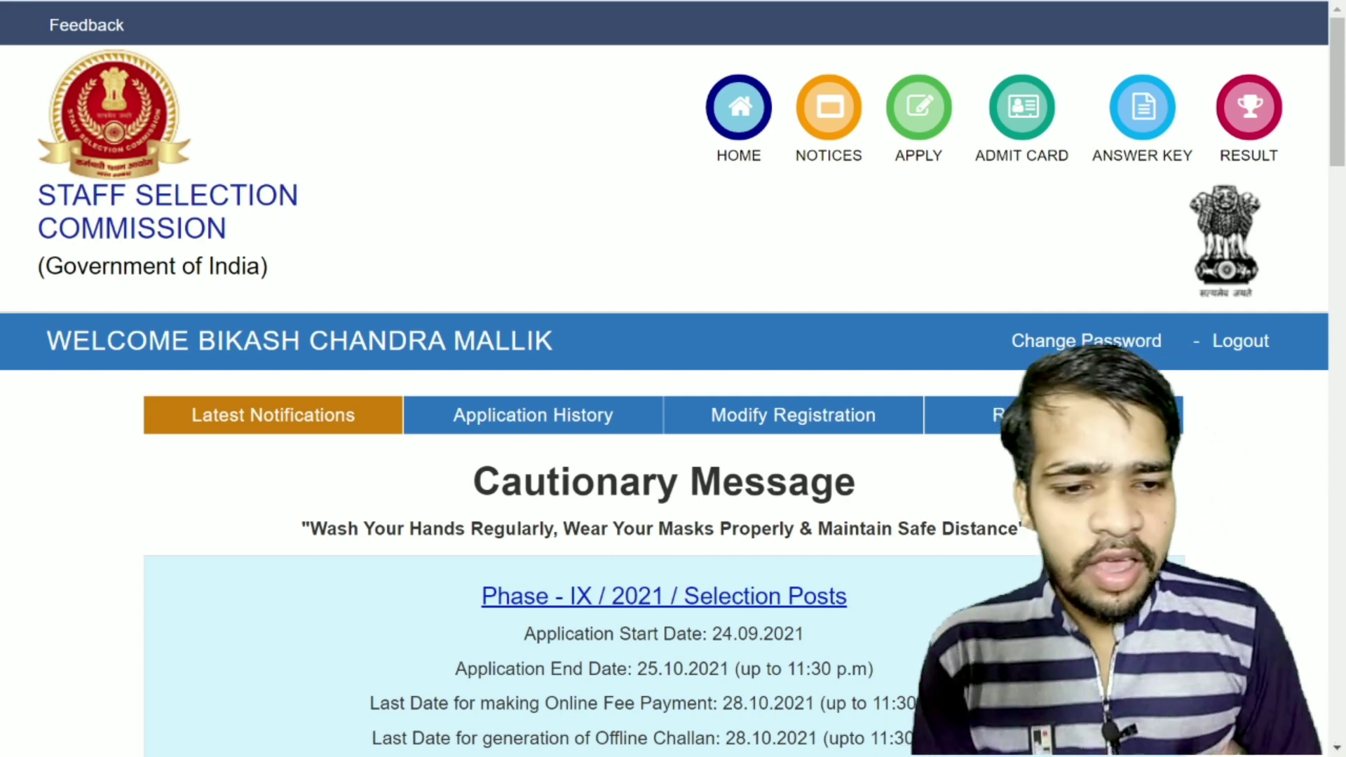
Review the application start and end dates and the fee payment and challan deadlines for Phase - IX / 2021 / Selection Posts.
scroll(673, 379, "down", 2)
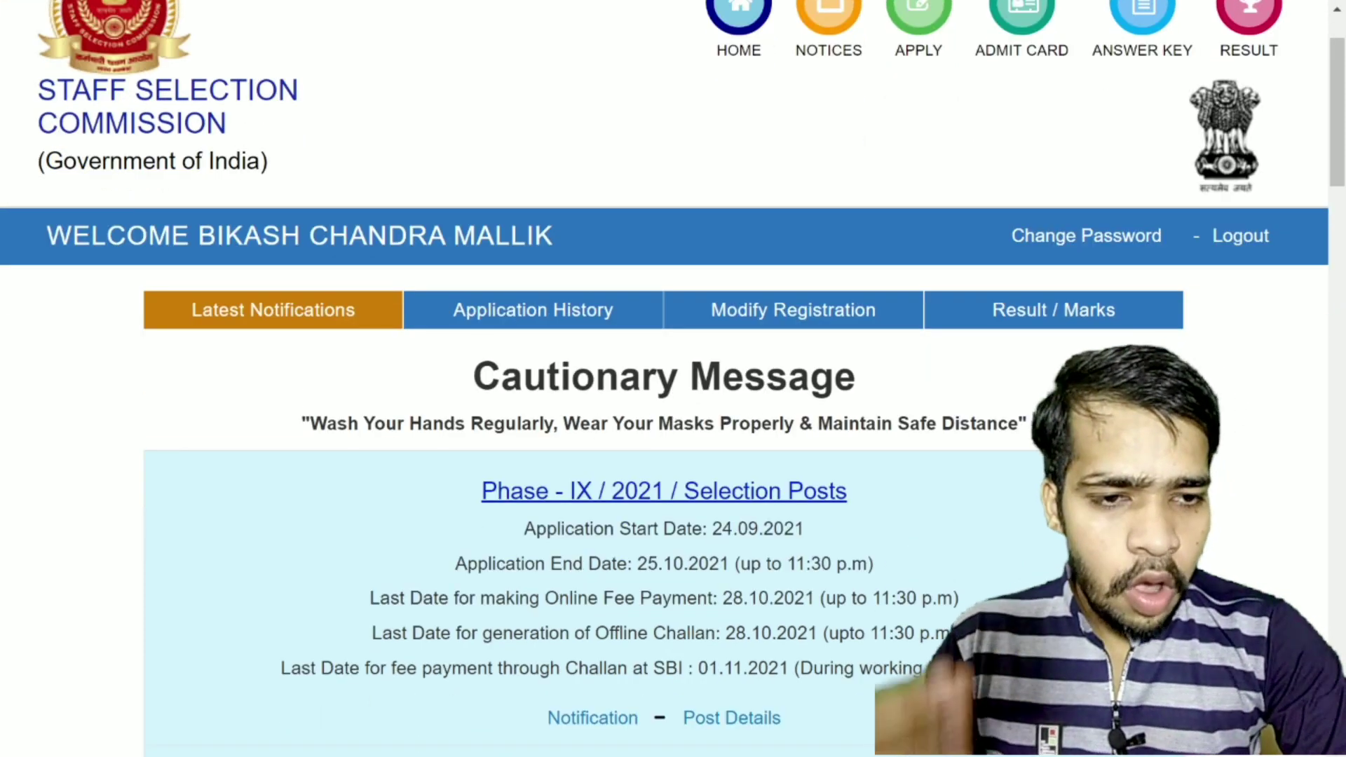
left_click_drag(713, 529, 807, 530)
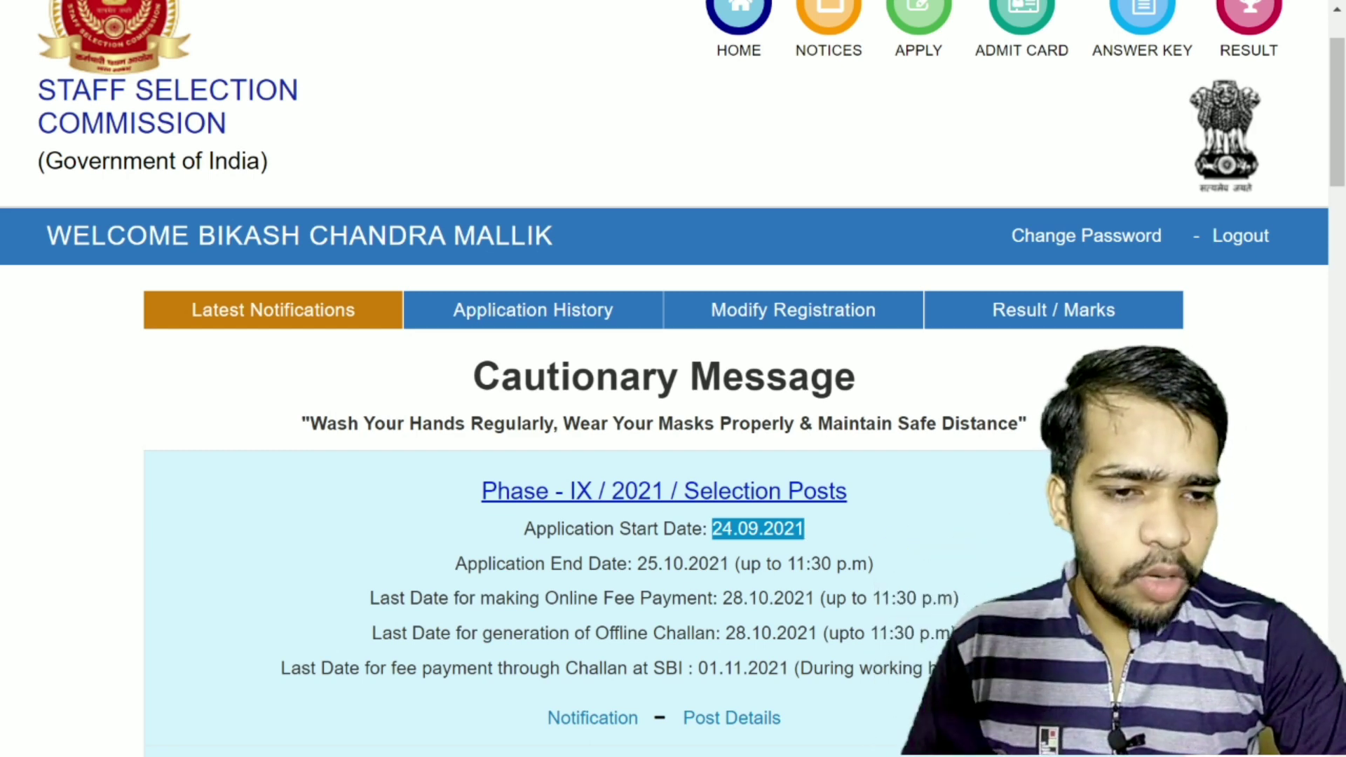
left_click_drag(638, 564, 658, 564)
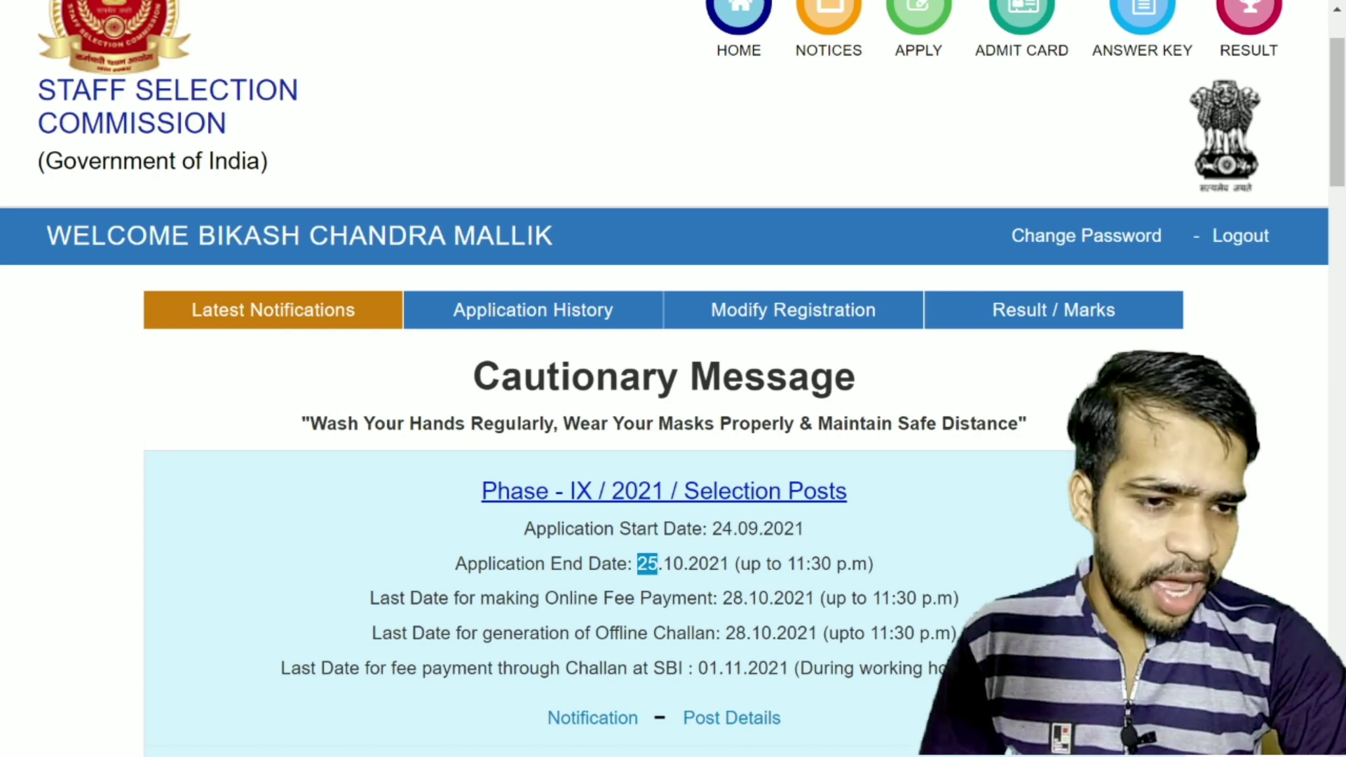
key("ctrl+plus")
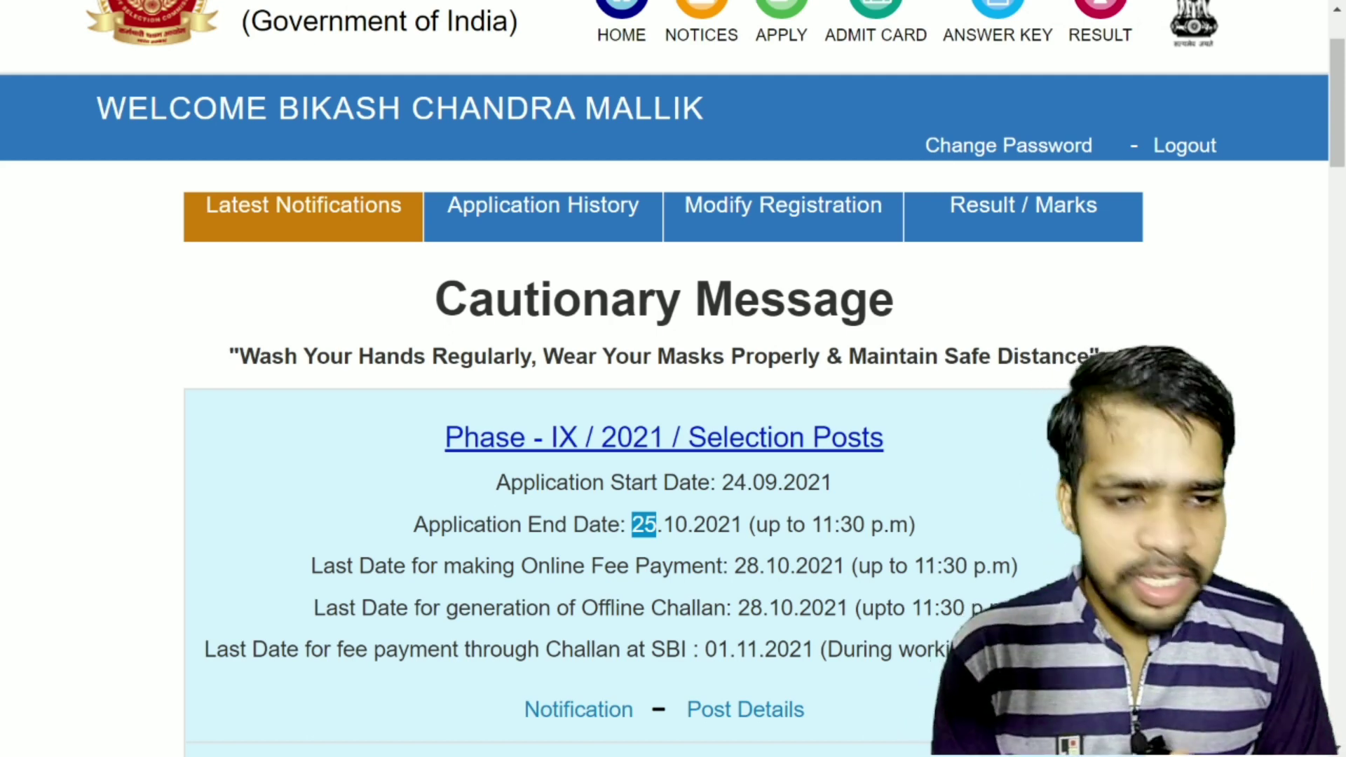
left_click_drag(793, 526, 890, 526)
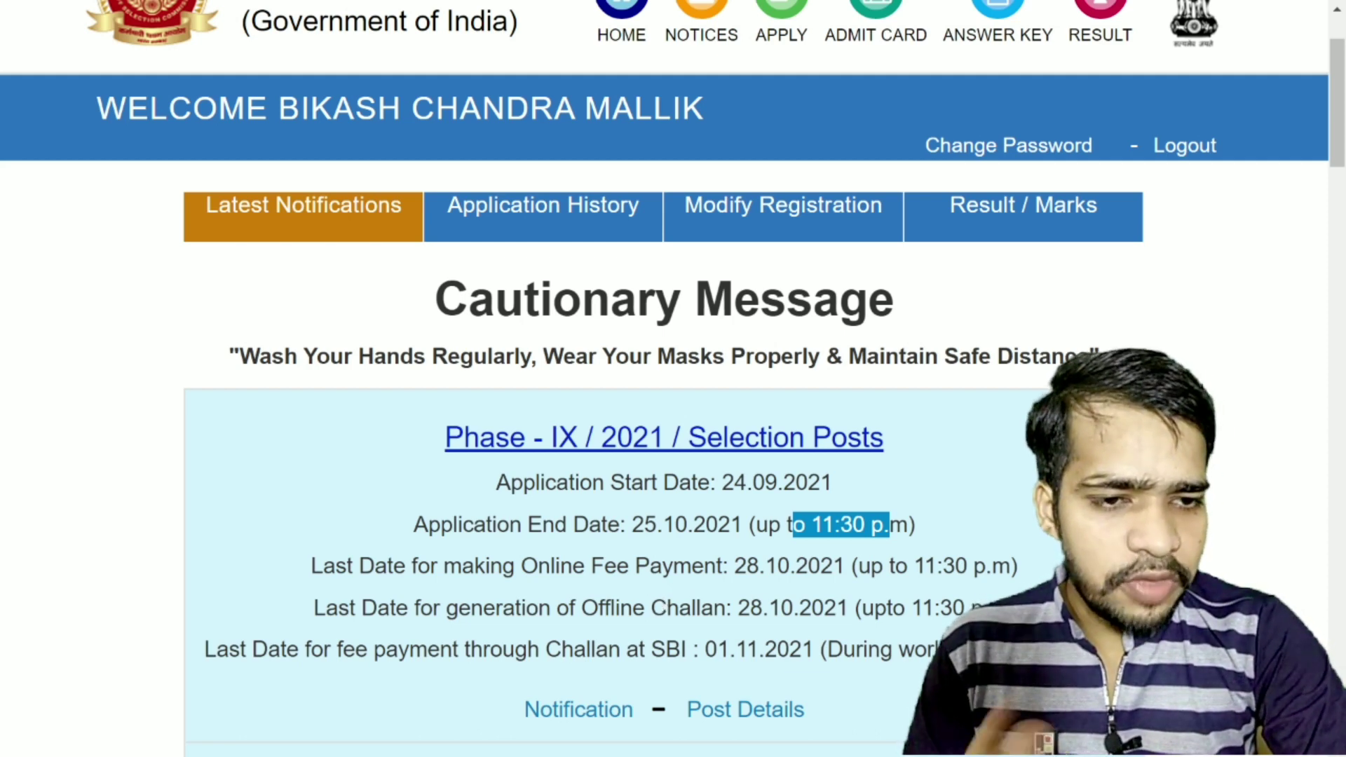
left_click_drag(728, 566, 735, 566)
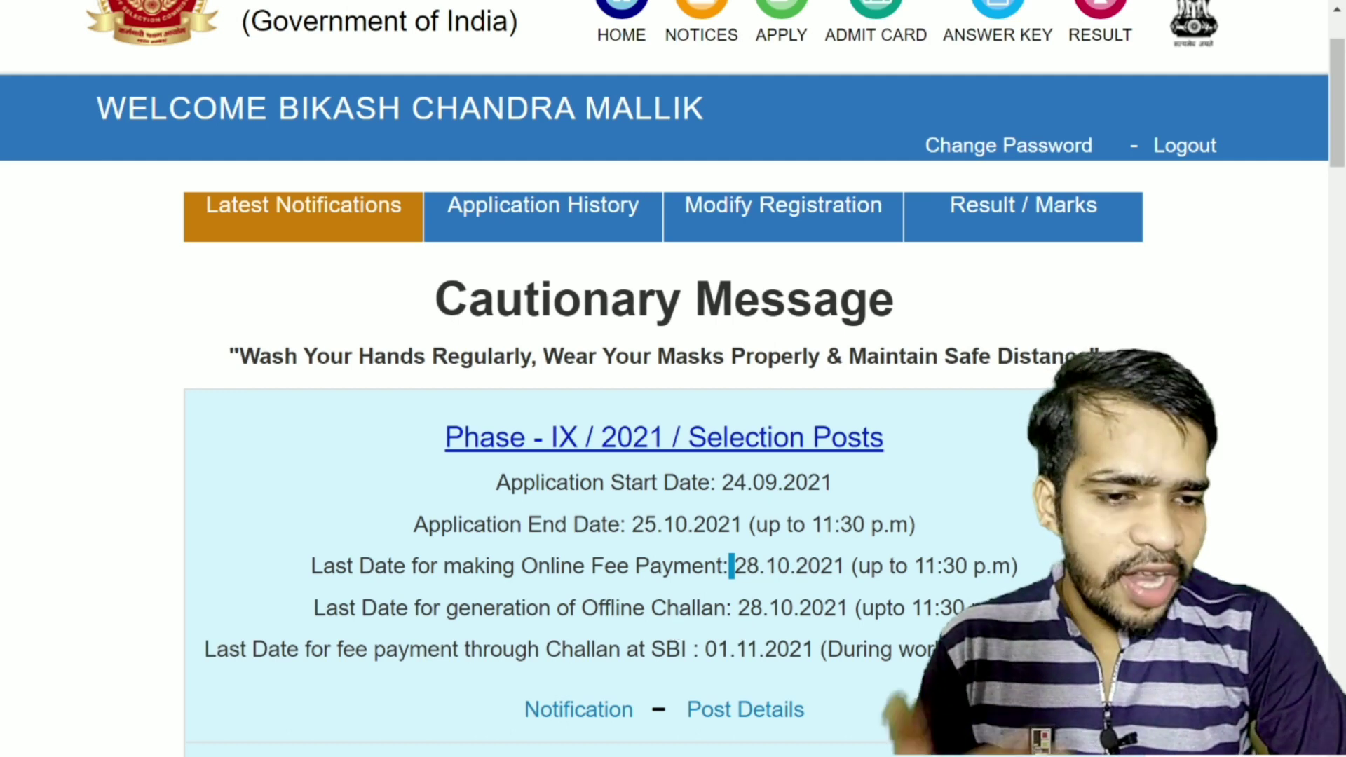
left_click_drag(732, 608, 763, 608)
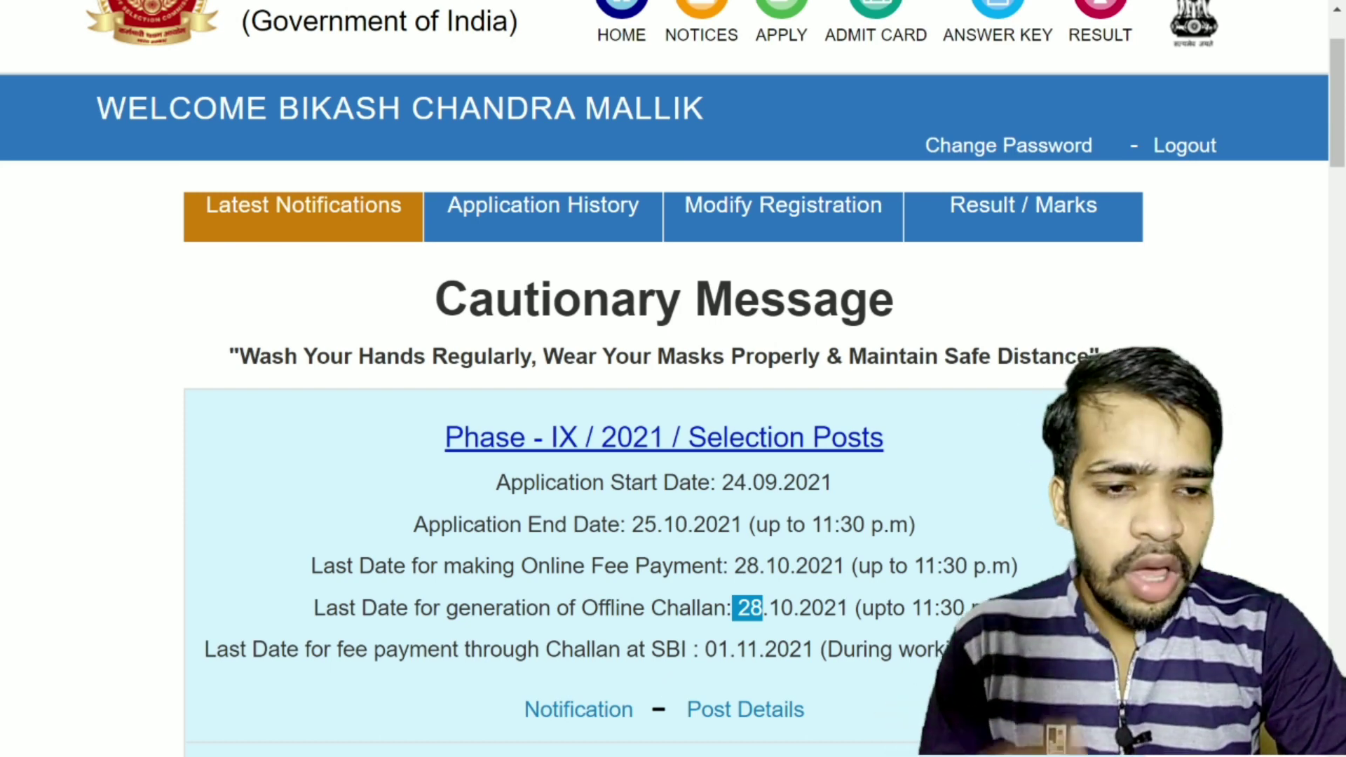
left_click_drag(717, 650, 790, 649)
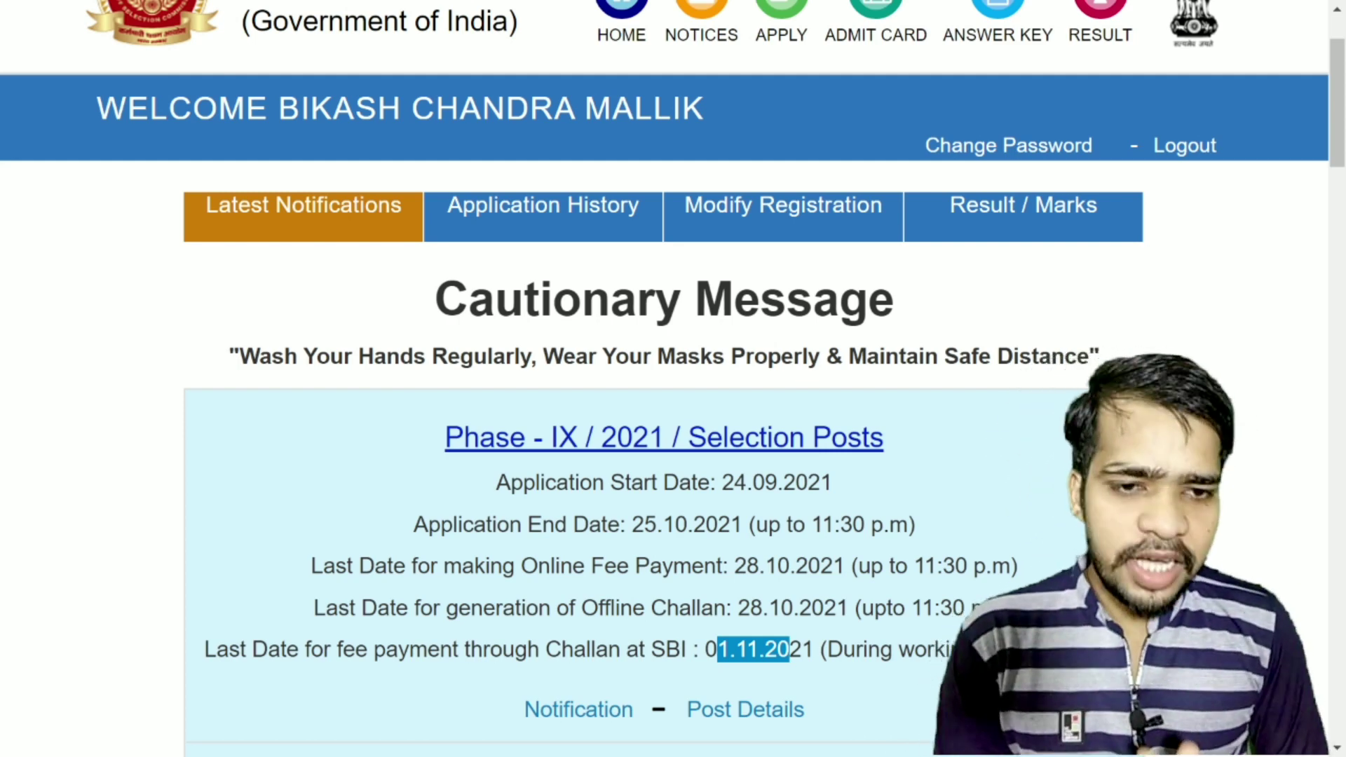
left_click(862, 626)
scroll(1194, 72, "down", 1)
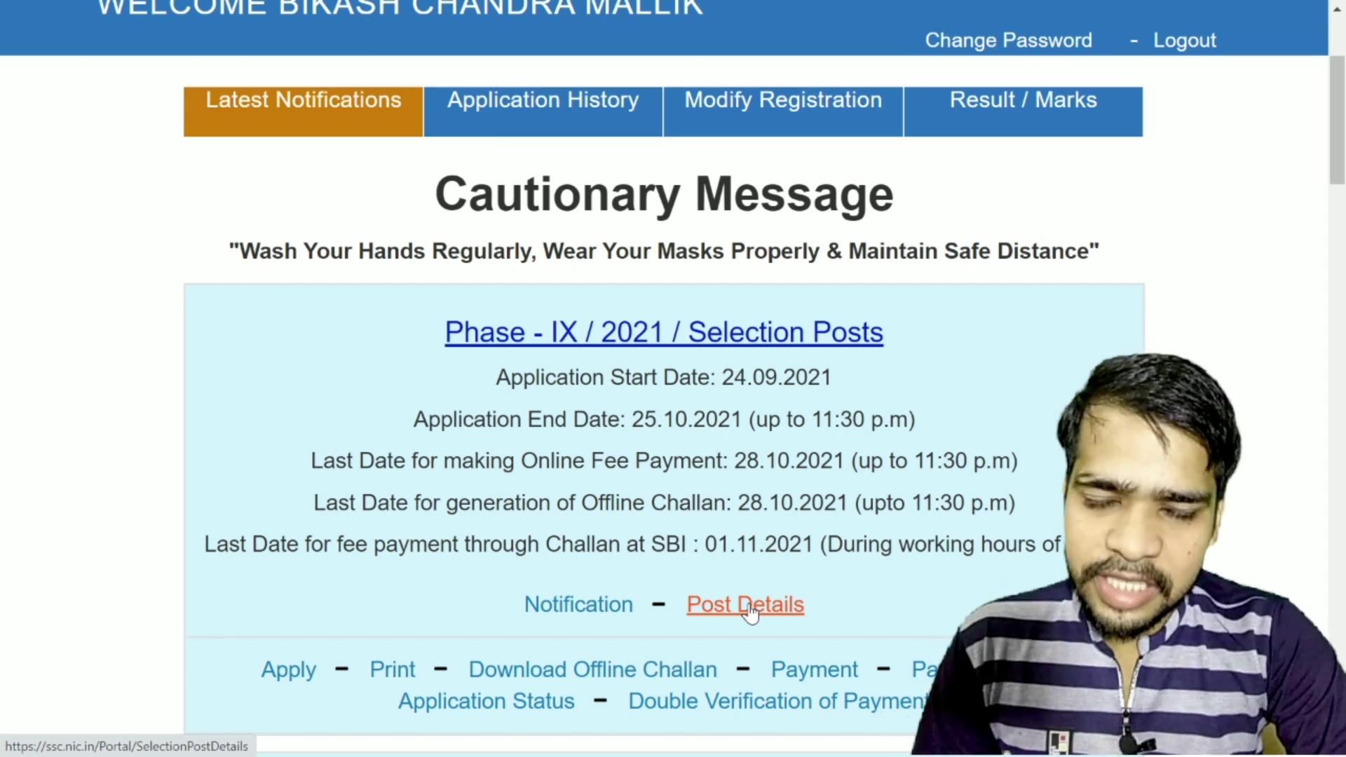
Look over the links offered for Phase - IX / 2021 / Selection Posts and the other examination notifications listed below it.
scroll(749, 613, "up", 2)
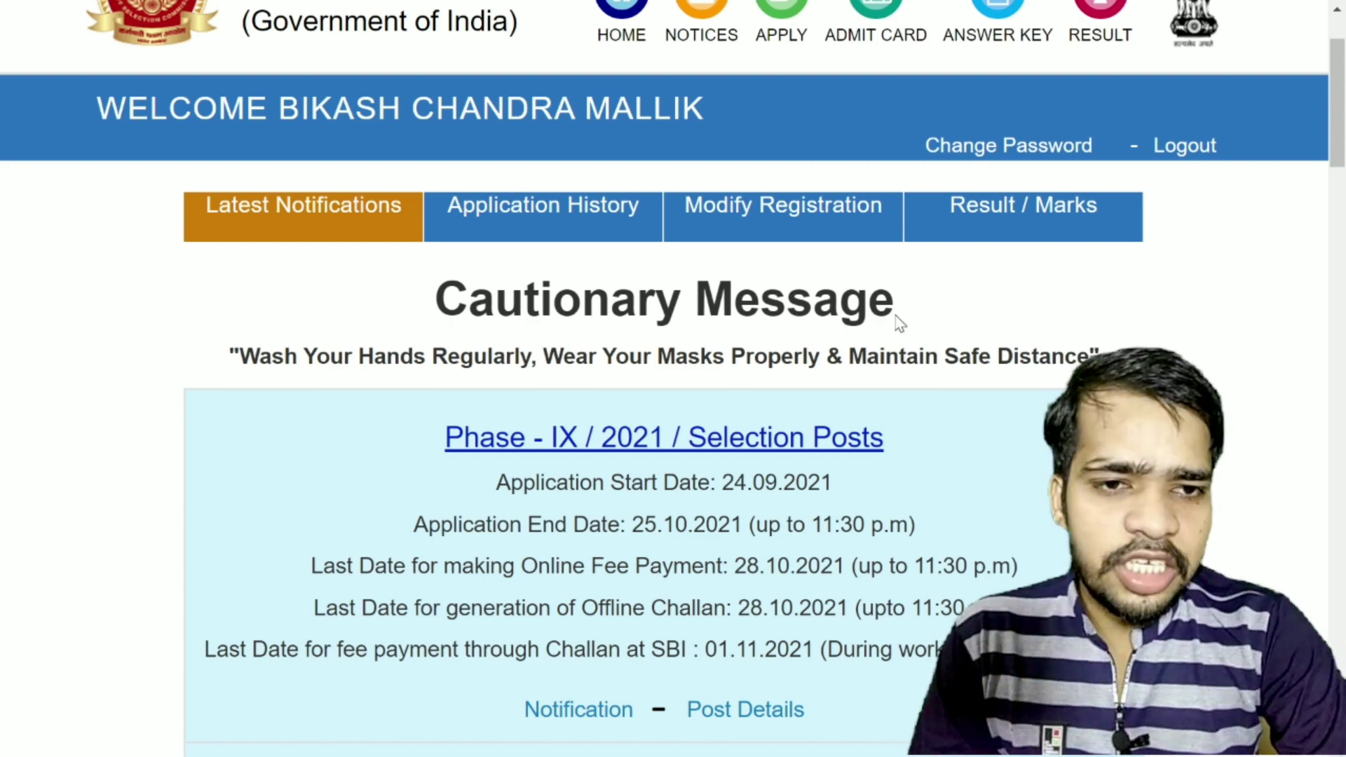
scroll(764, 403, "down", 5)
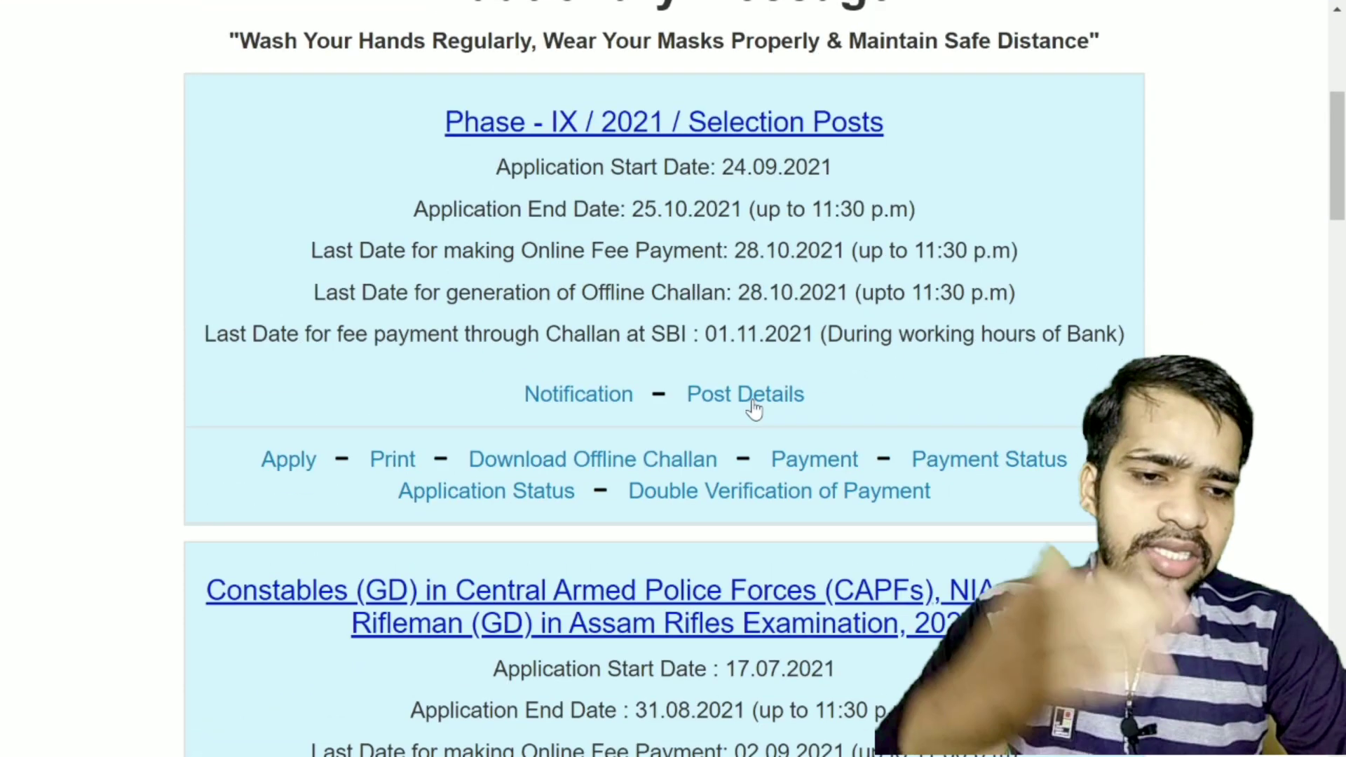
left_click(752, 404)
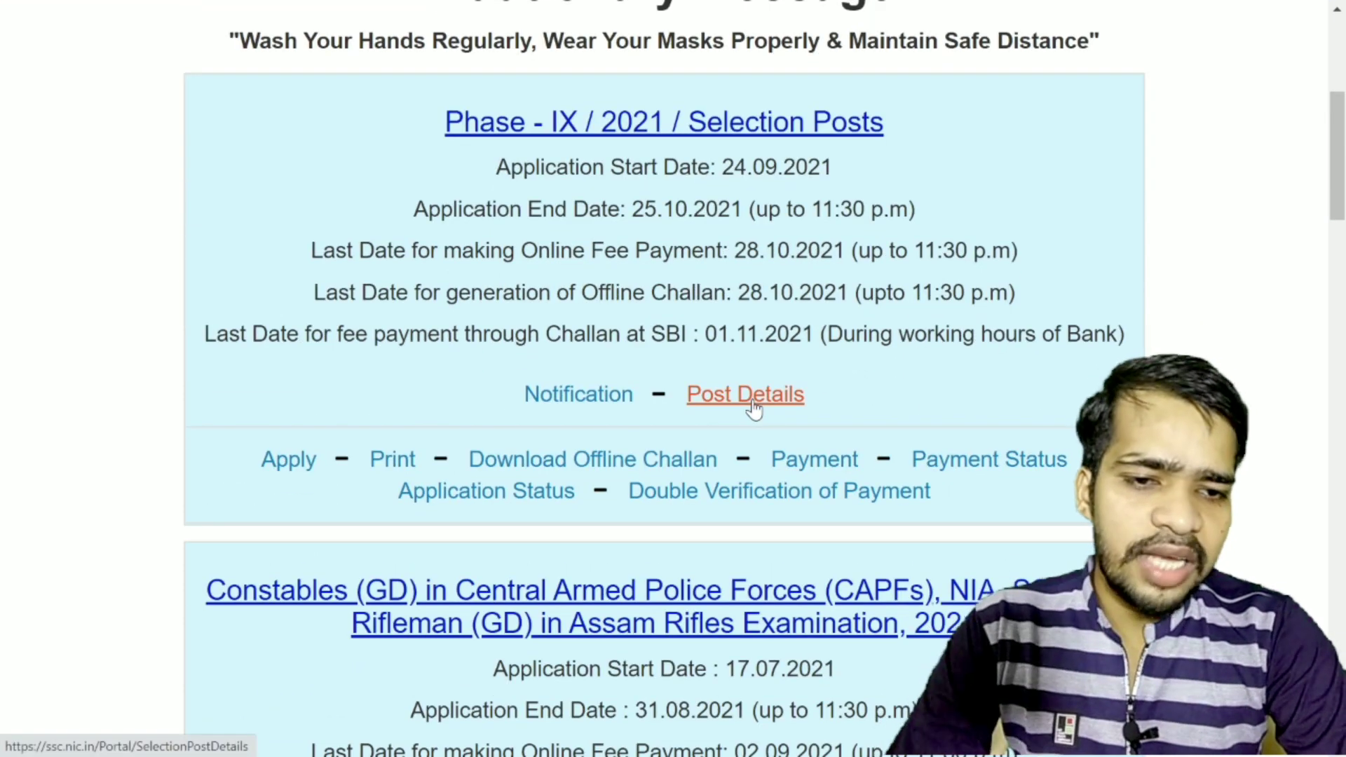
scroll(750, 410, "down", 2)
scroll(750, 412, "down", 2)
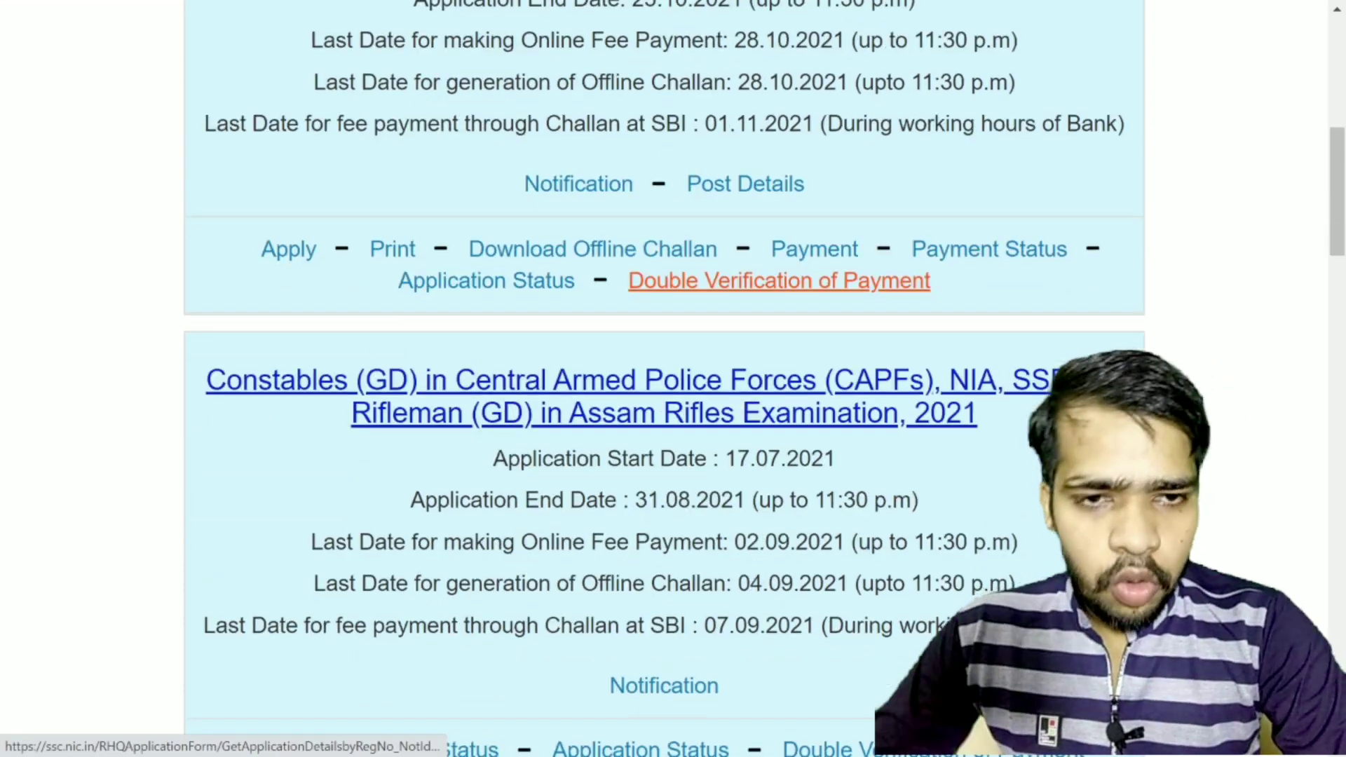
scroll(739, 438, "down", 5)
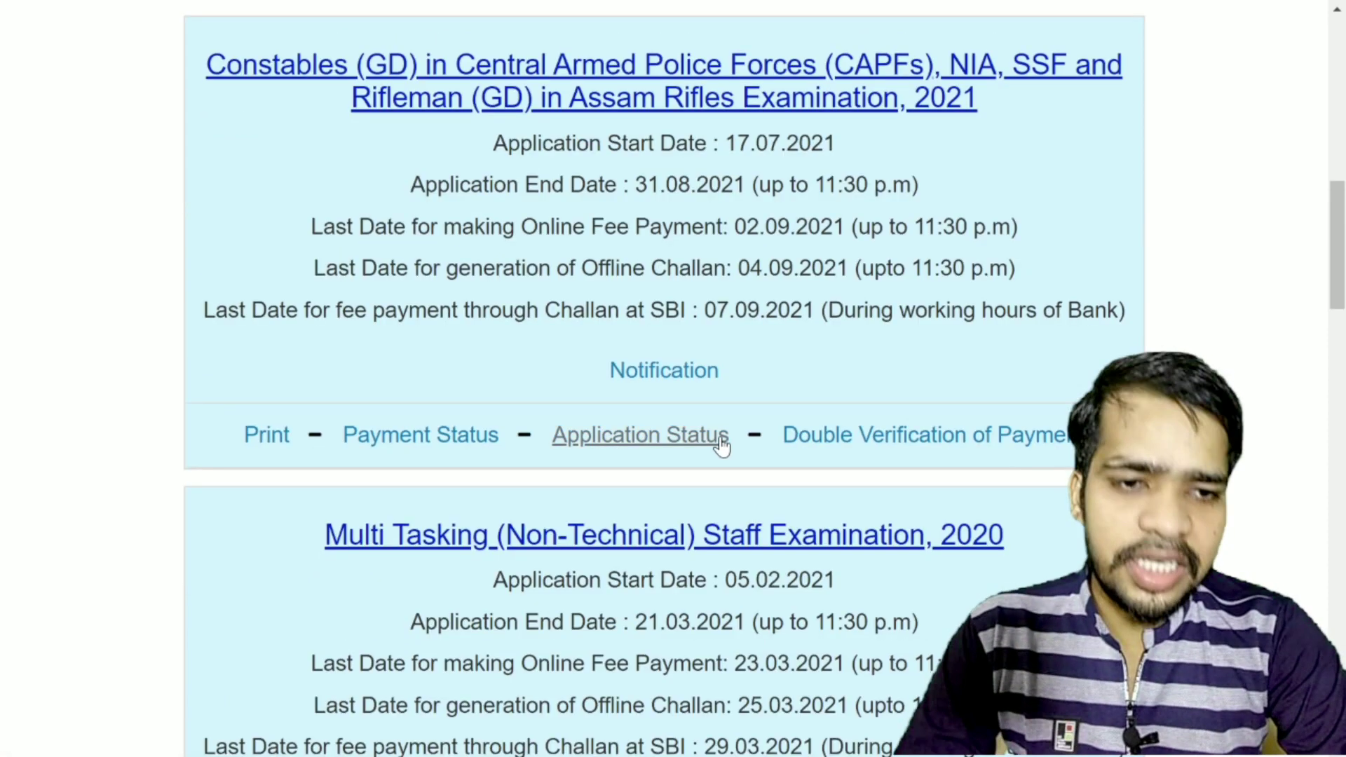
left_click(719, 441)
scroll(679, 442, "up", 10)
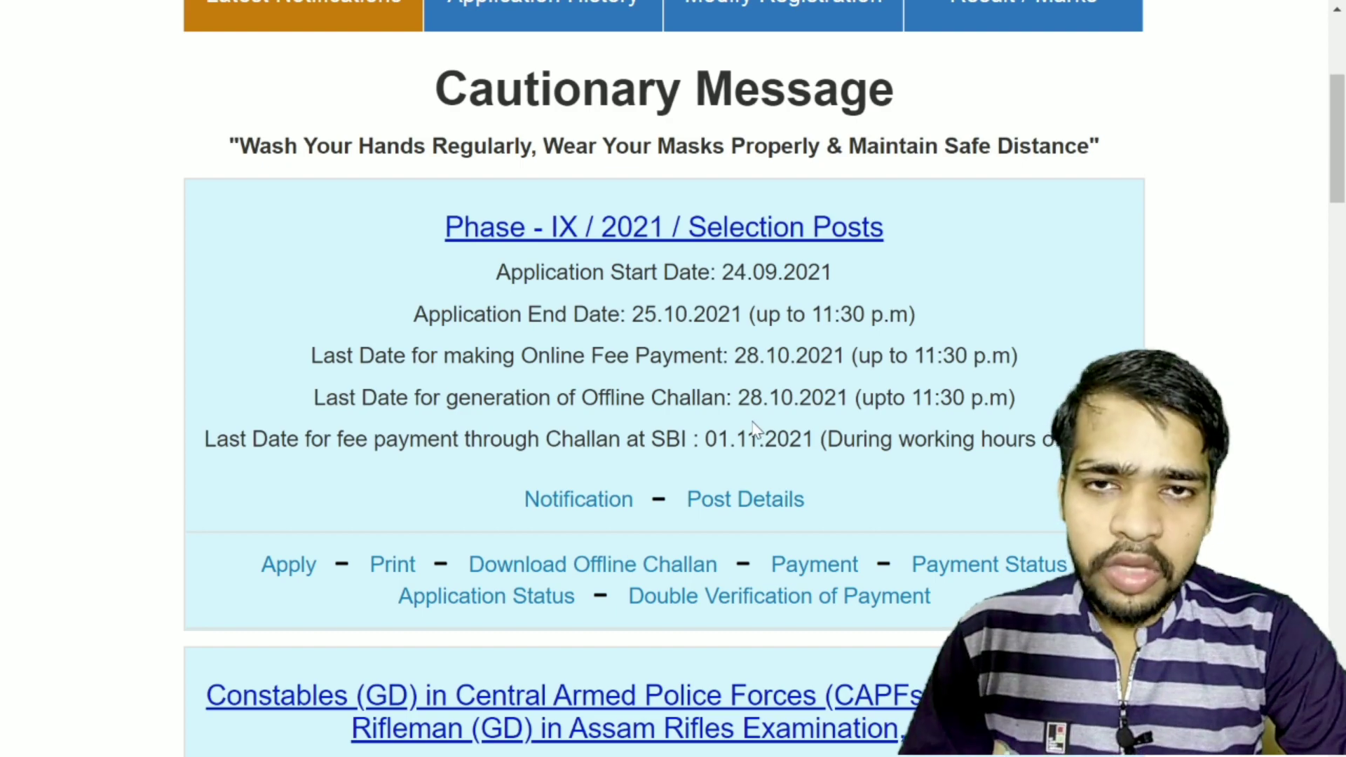
Switch to the already open Staff Selection Commission home page and show it in full screen.
mouse_move(690, 1)
left_click(673, 70)
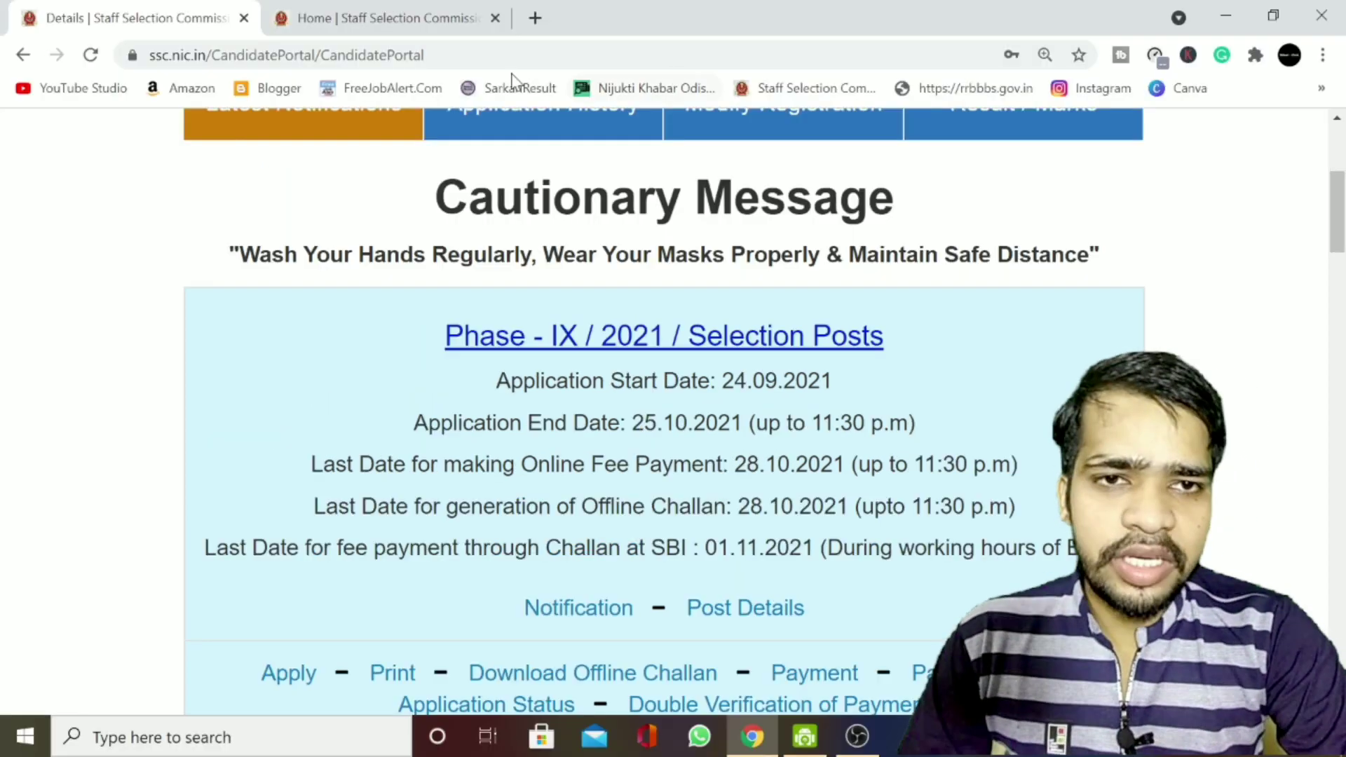
left_click(385, 18)
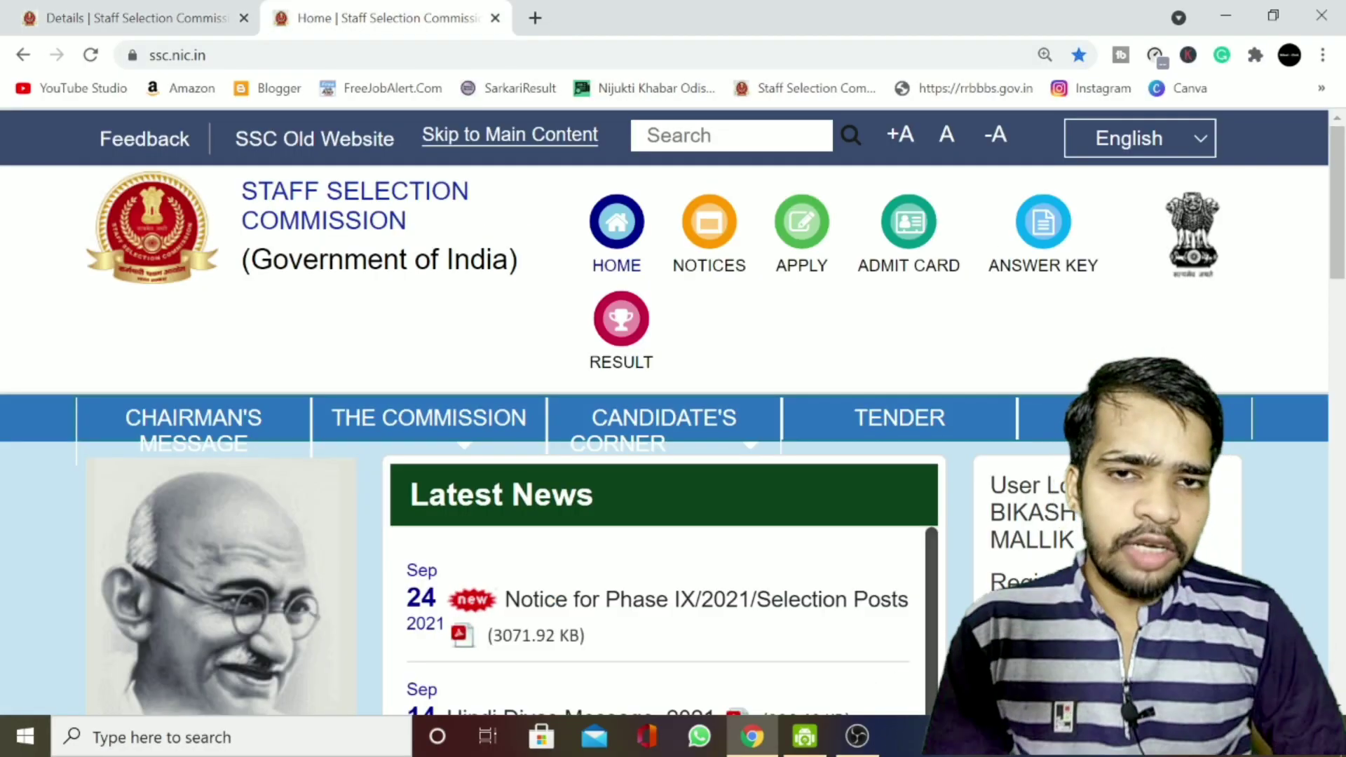
key("F11")
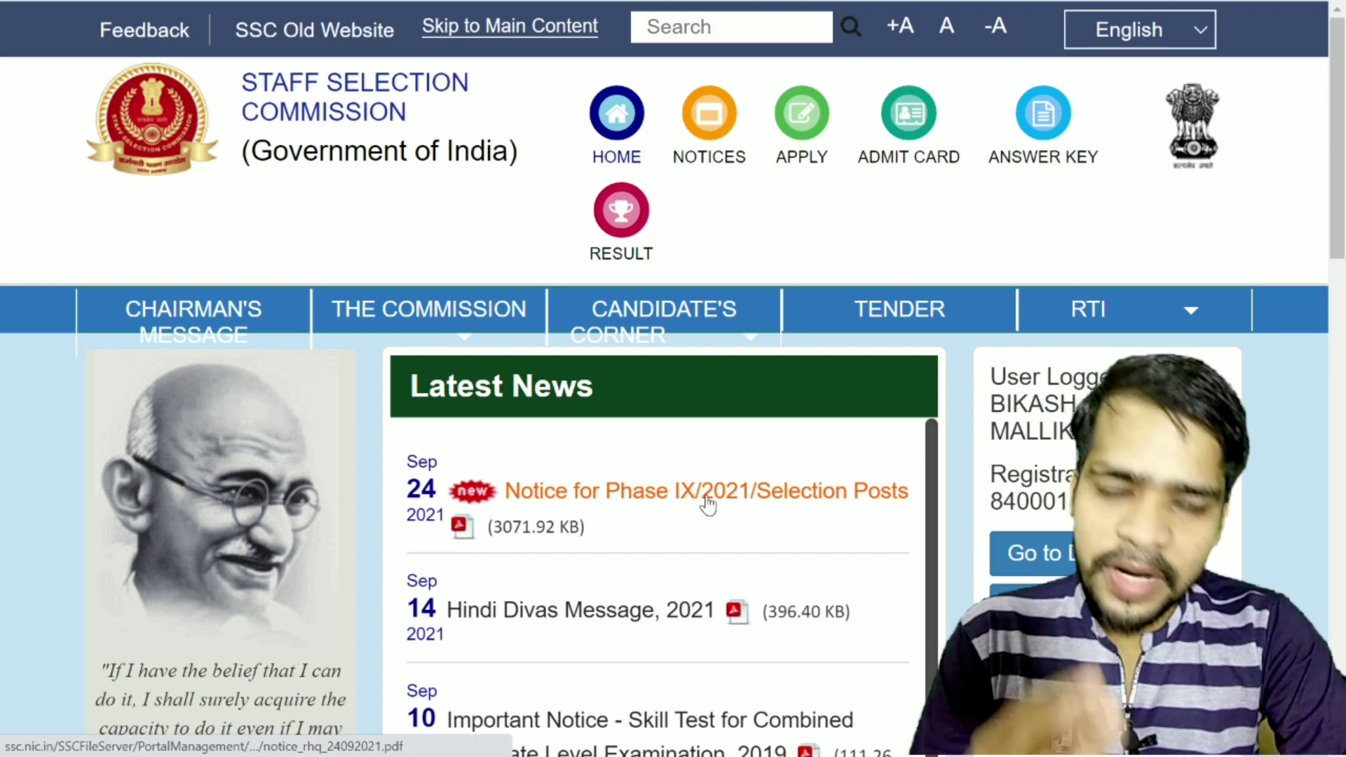
Open the new-user registration form from the home page's login section and look over its Basic Details part.
scroll(706, 505, "down", 3)
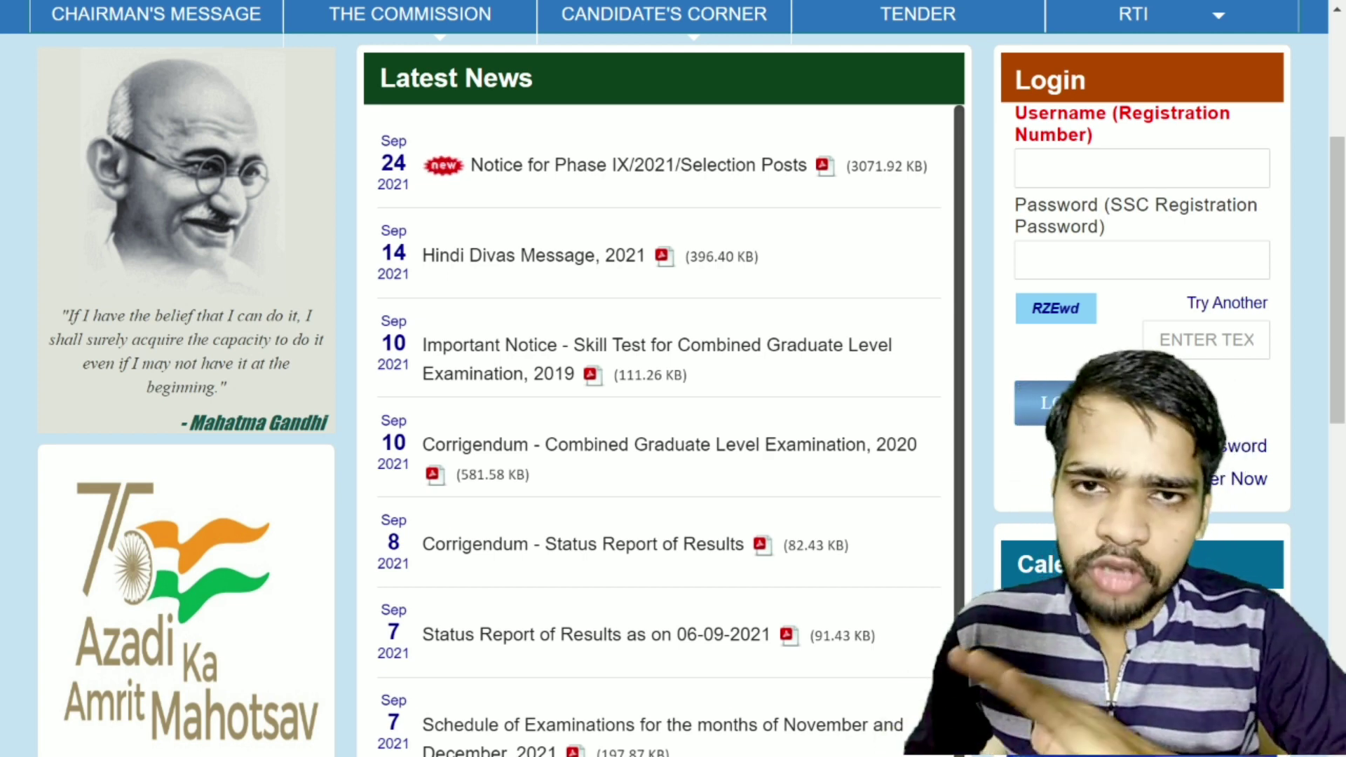
scroll(1099, 319, "down", 2)
scroll(1099, 319, "down", 2)
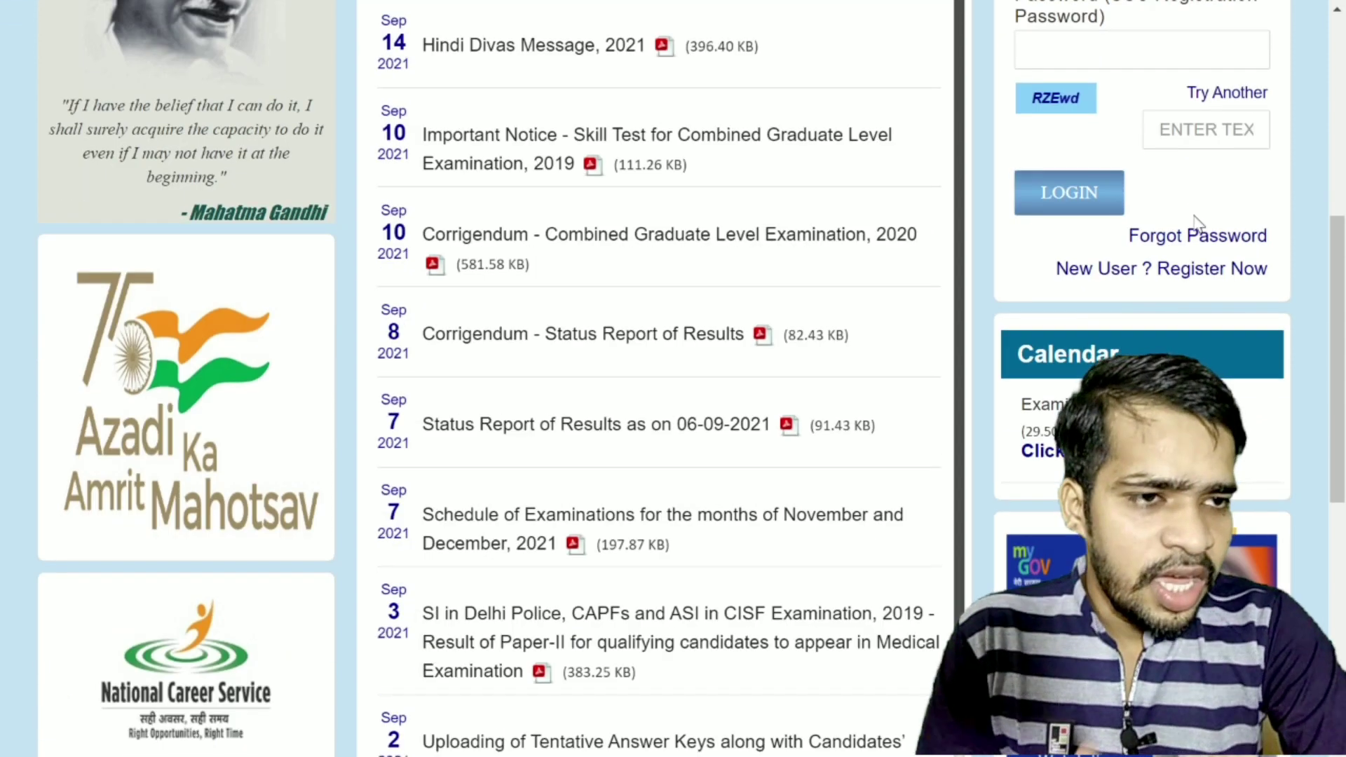
left_click(1164, 271)
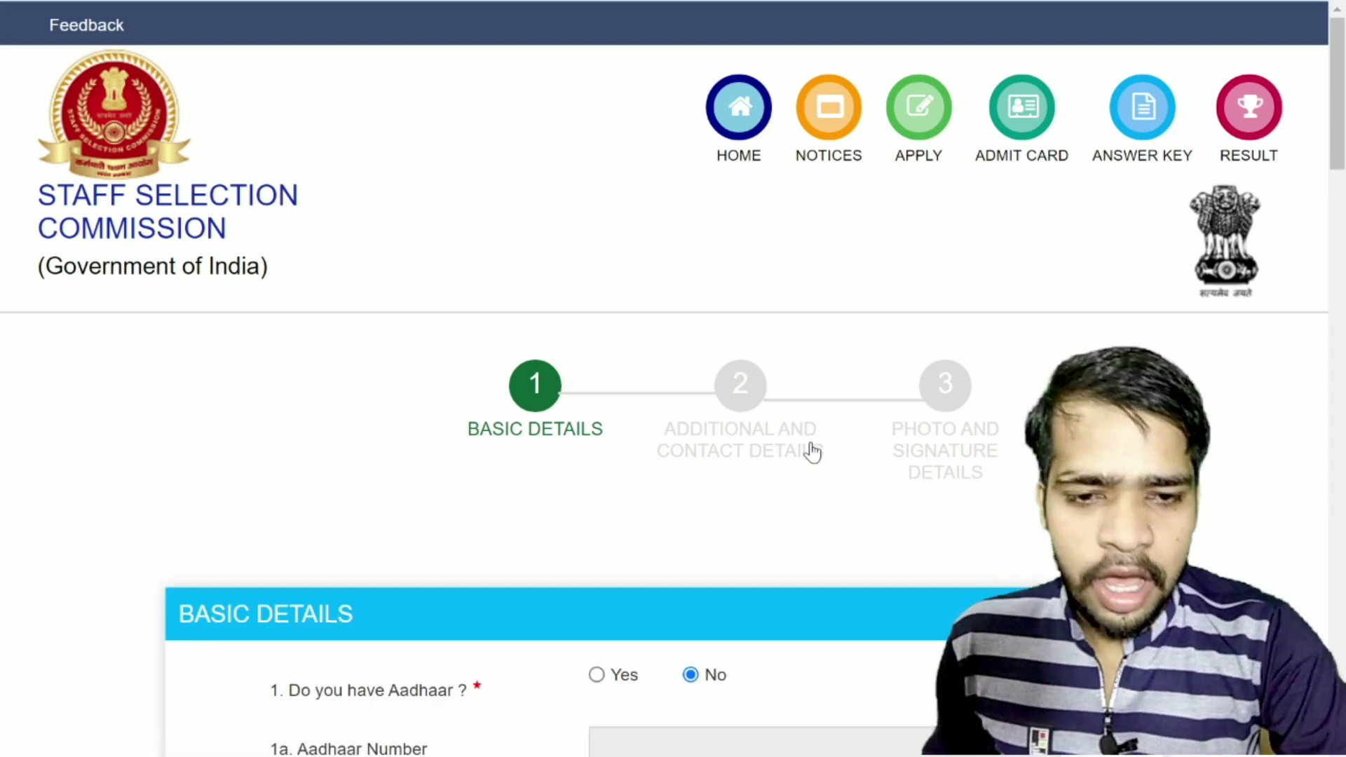
scroll(799, 445, "down", 2)
scroll(733, 414, "down", 2)
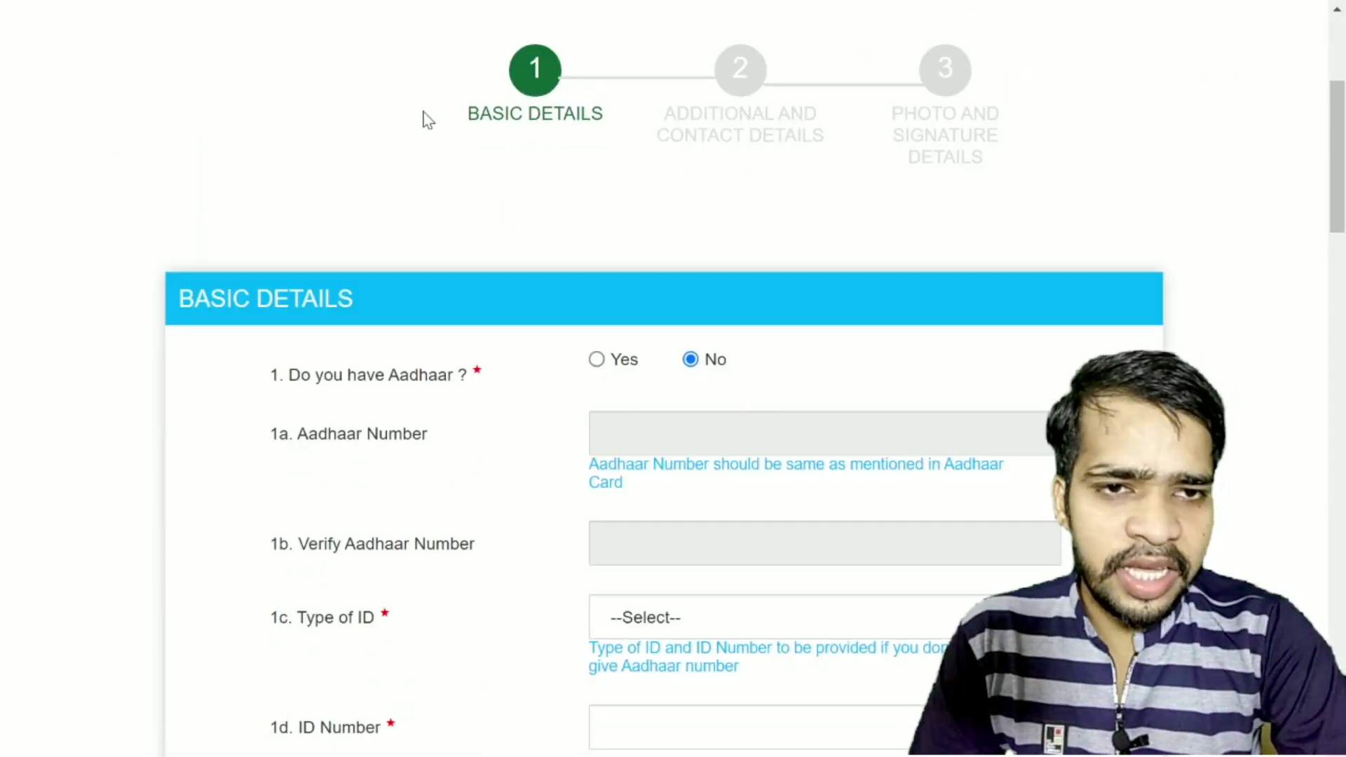
scroll(533, 203, "up", 1)
scroll(535, 210, "up", 2)
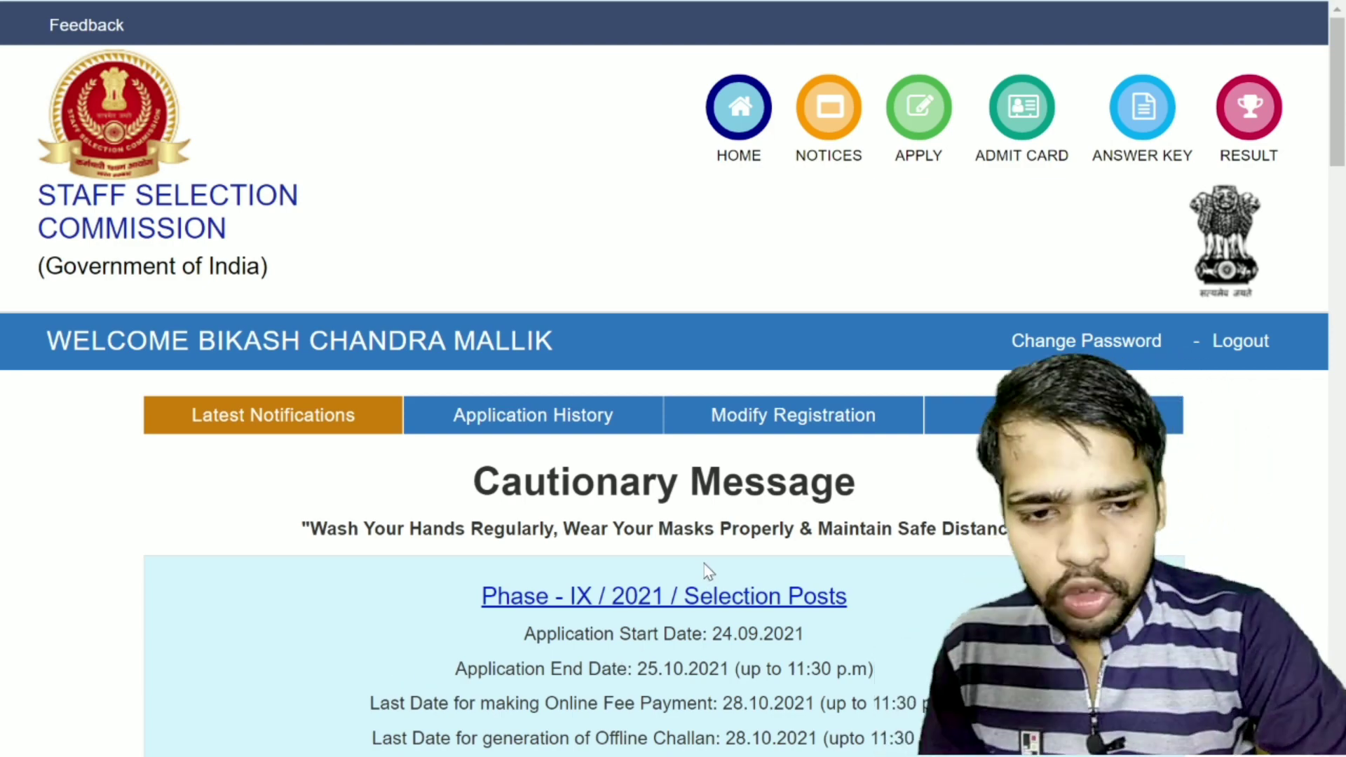
Open the post details page for Phase - IX / 2021 / Selection Posts from the candidate's latest notifications.
scroll(706, 572, "down", 1)
scroll(706, 572, "down", 1)
scroll(702, 533, "down", 4)
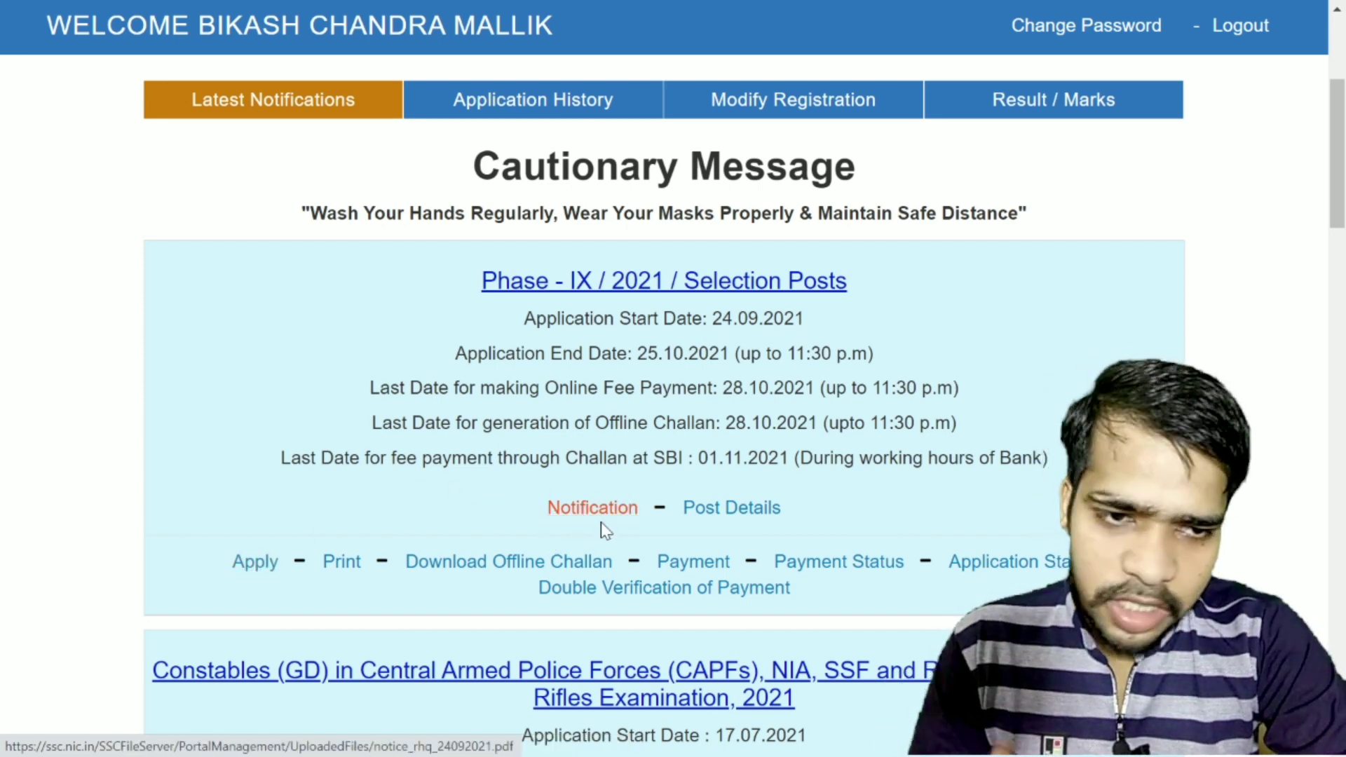
left_click(764, 516)
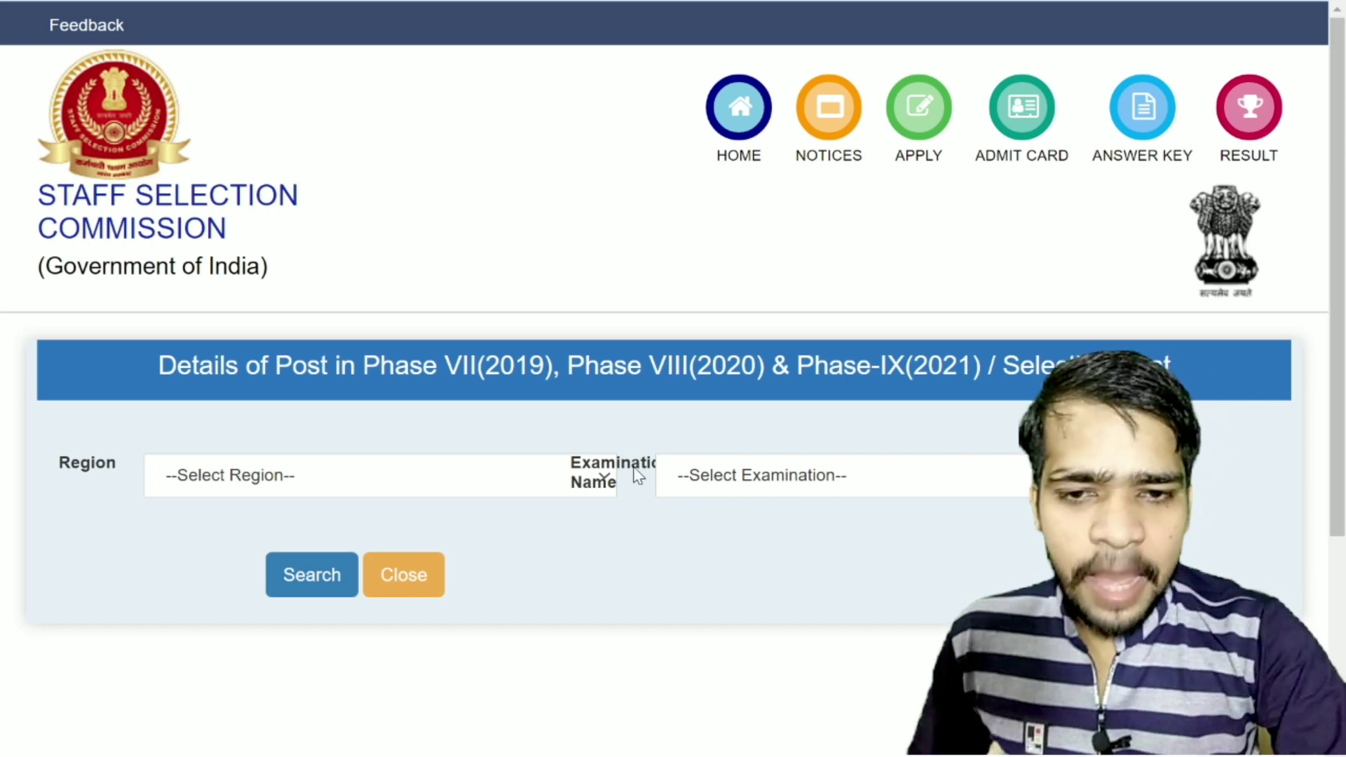
Search the post details for Eastern Region and the Phase-IX/2021/Selection Posts examination.
left_click(393, 474)
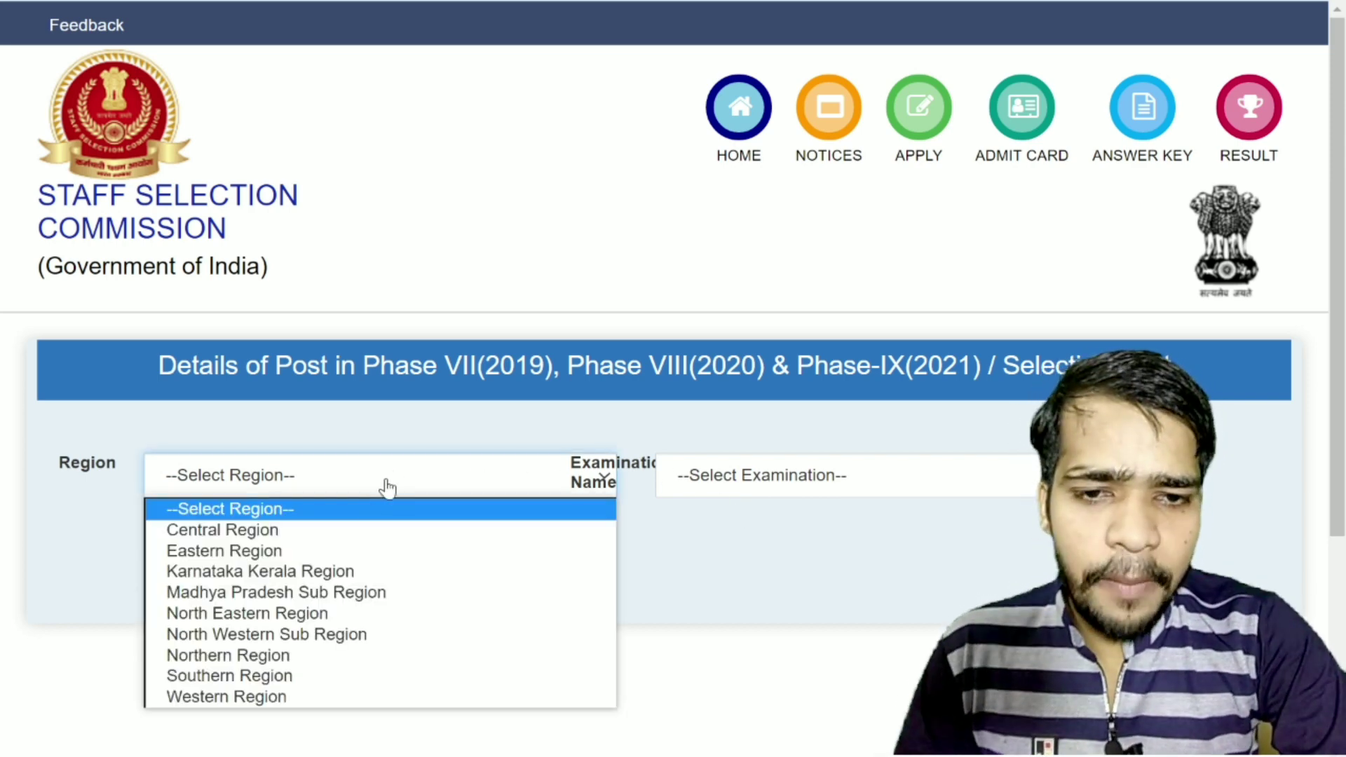
left_click(345, 553)
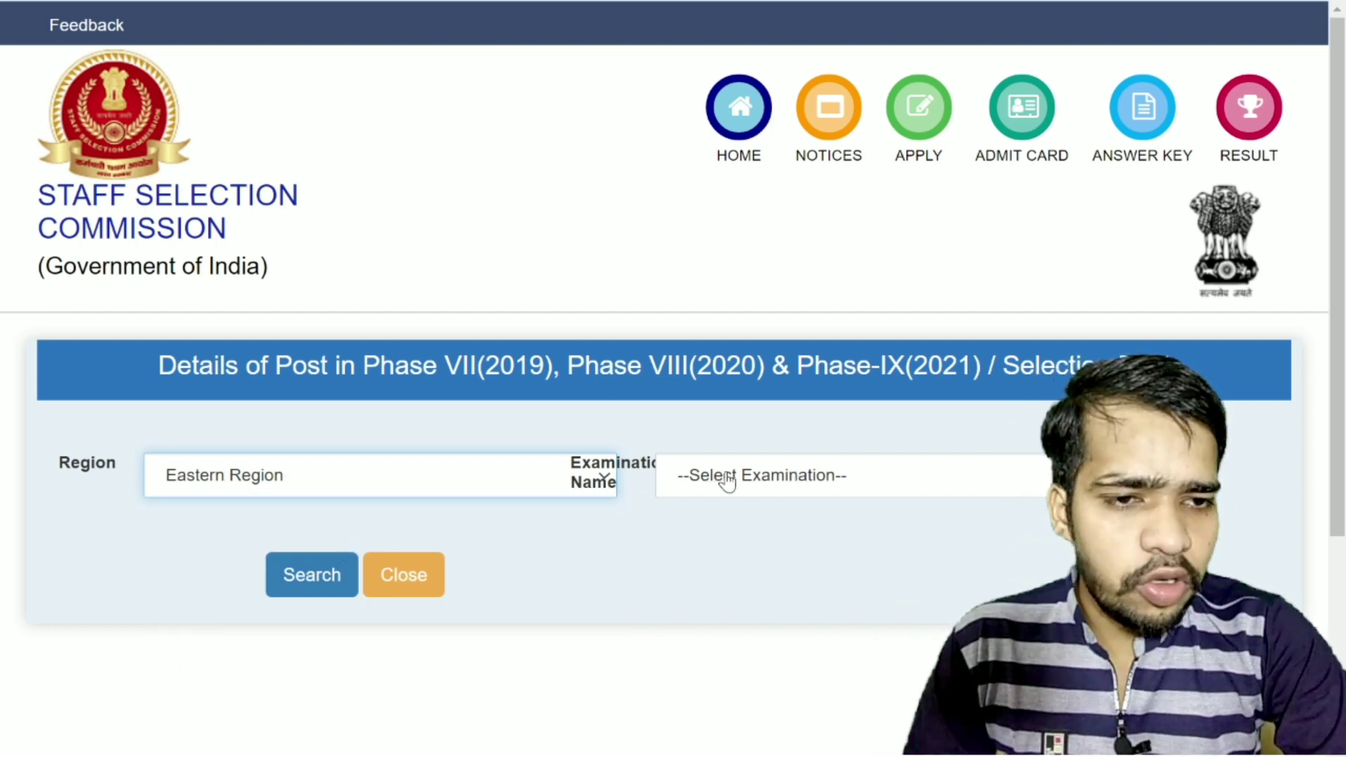
left_click(812, 482)
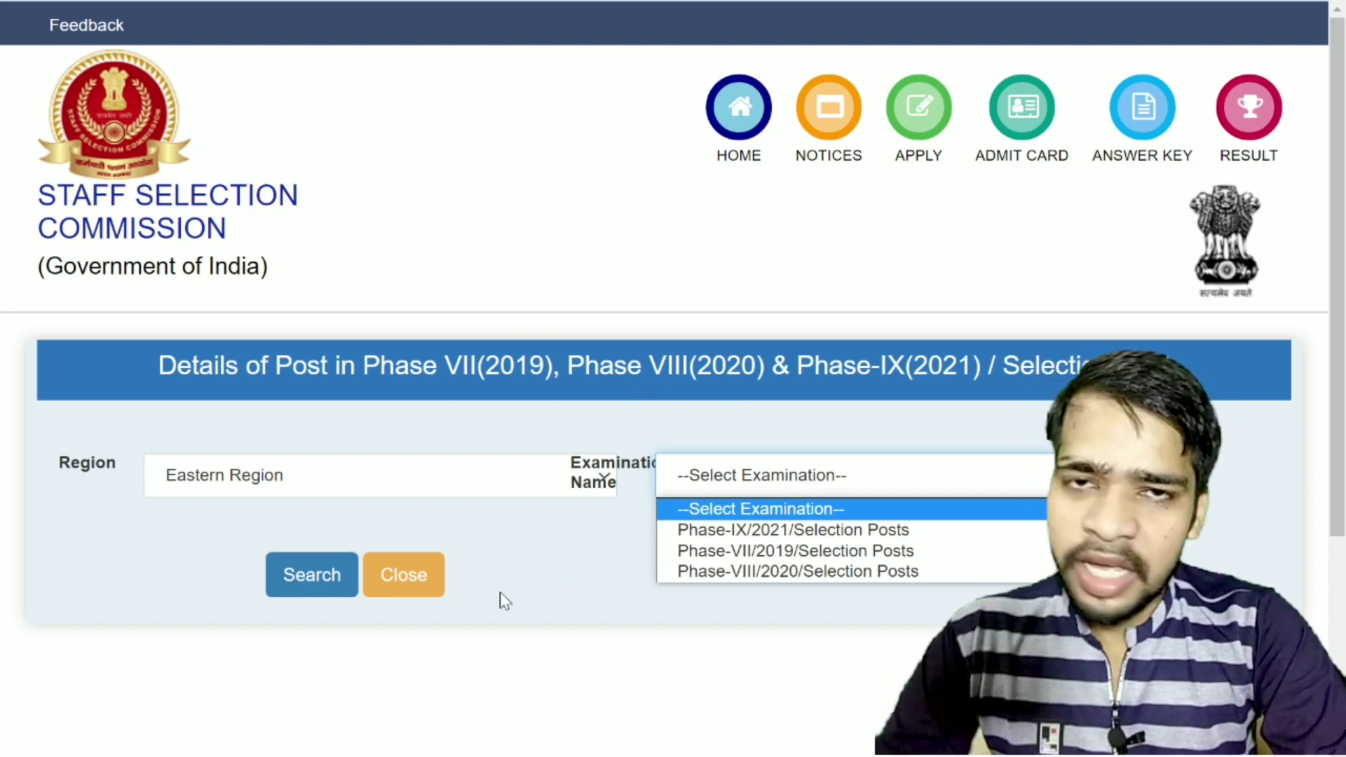
left_click(770, 531)
left_click(315, 586)
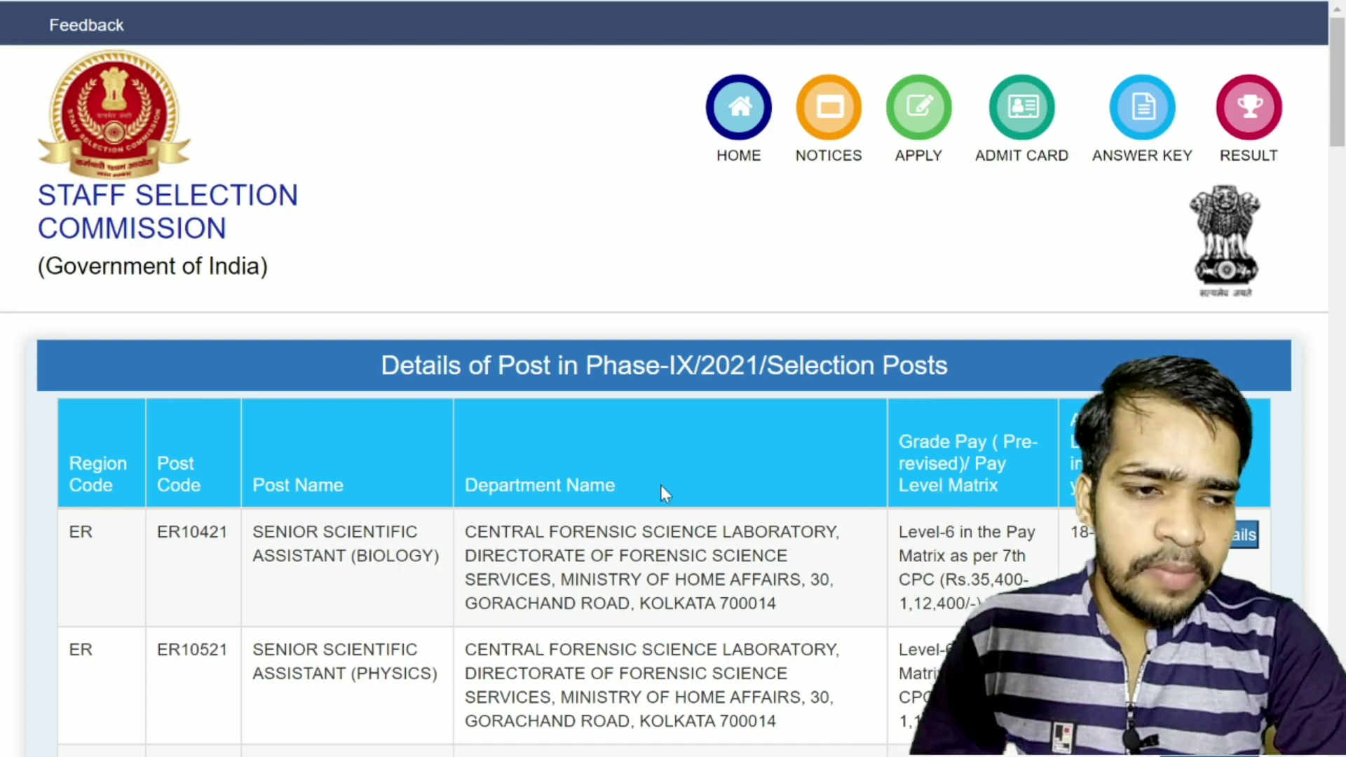
Examine the post code, pay level, department and post name of the Senior Scientific Assistant (Biology) entry.
scroll(1066, 535, "down", 2)
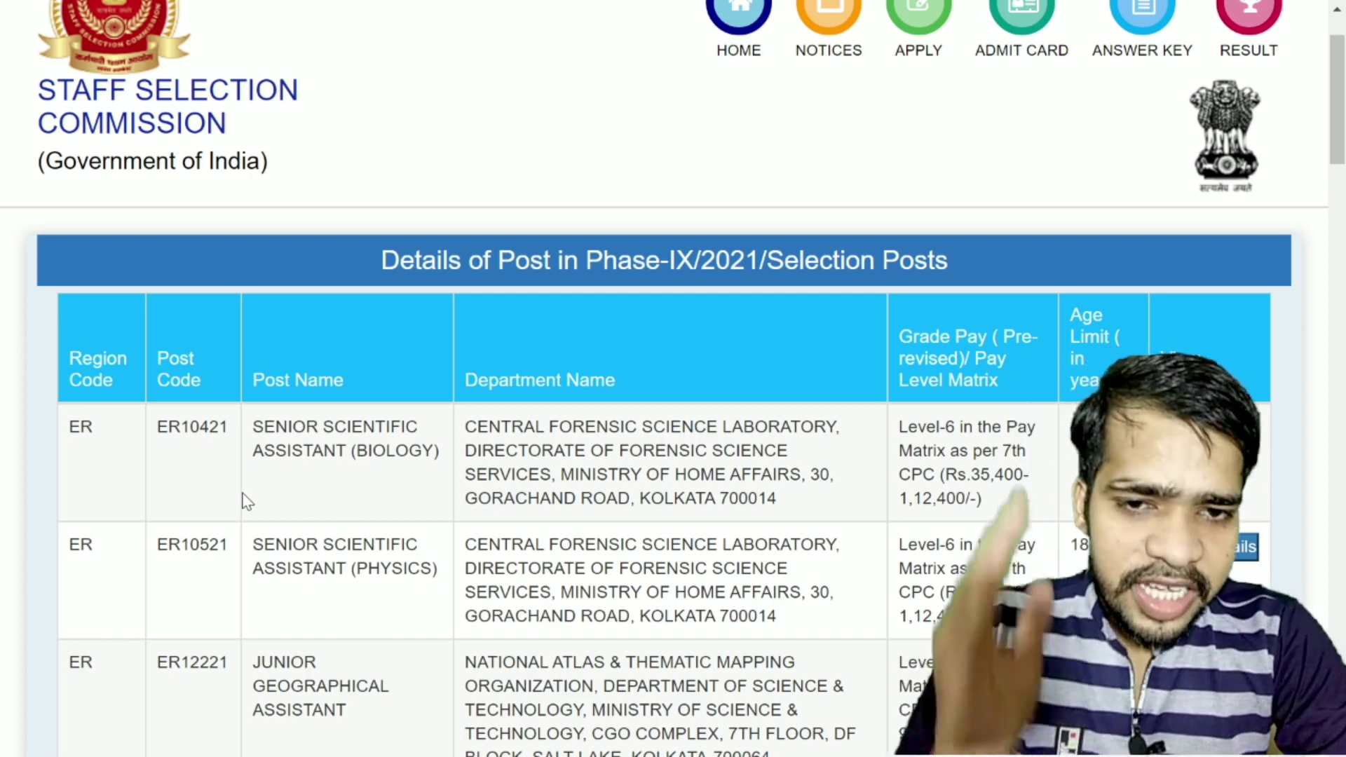
scroll(242, 494, "down", 3)
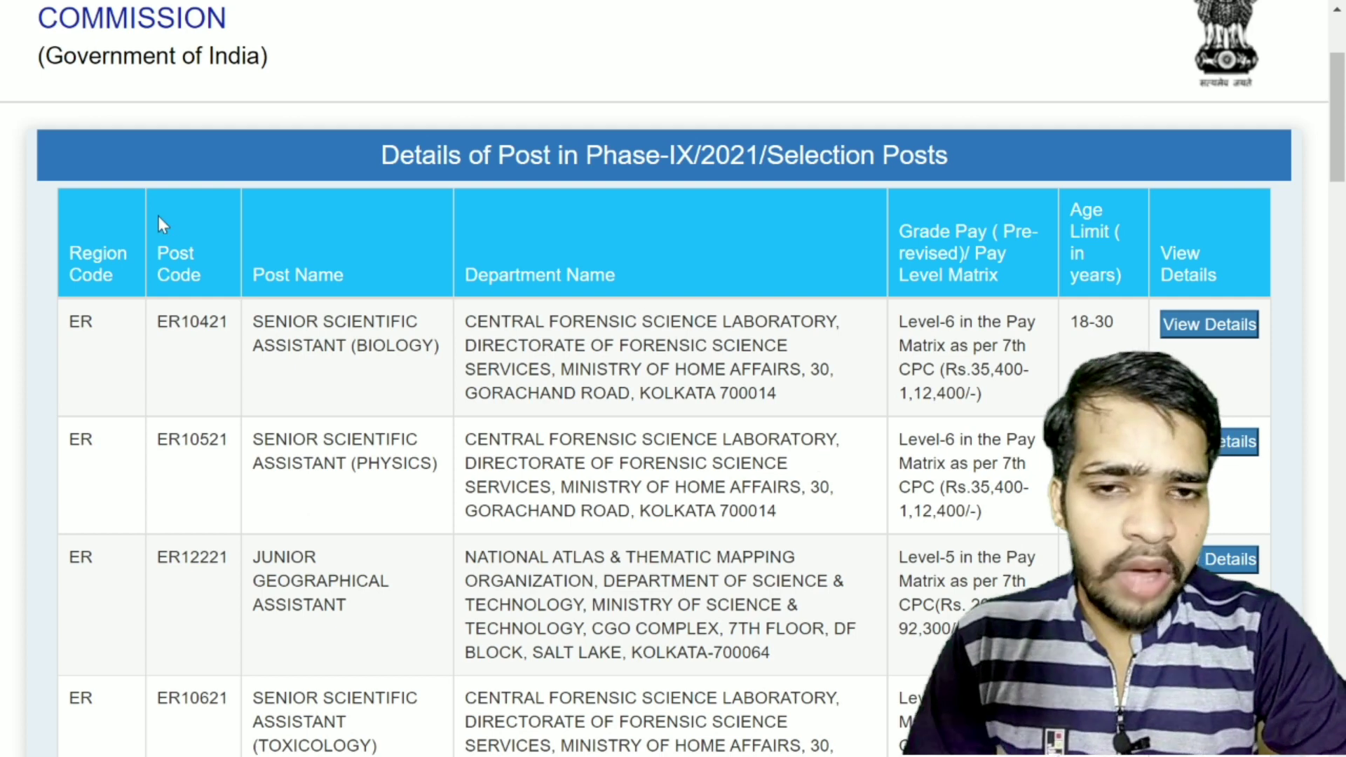
left_click_drag(156, 329, 240, 329)
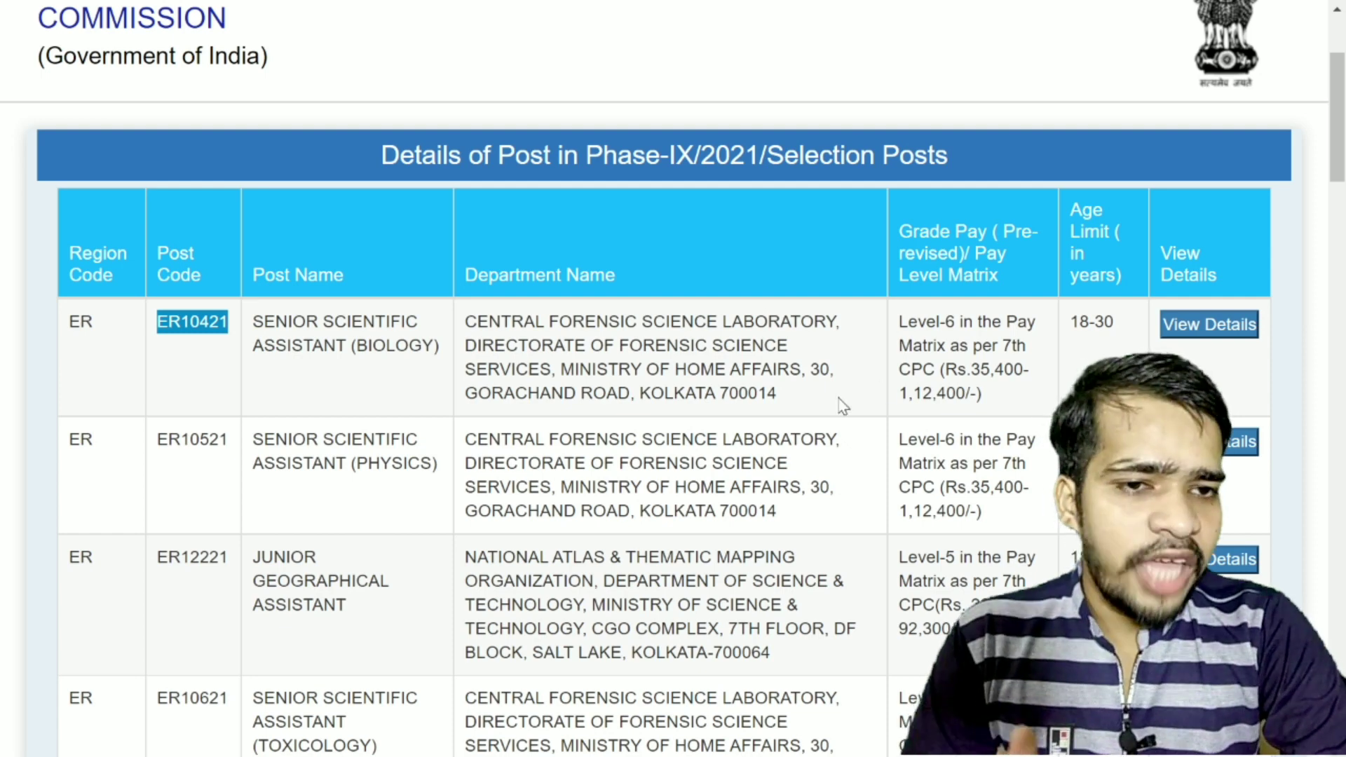
left_click_drag(900, 346, 971, 370)
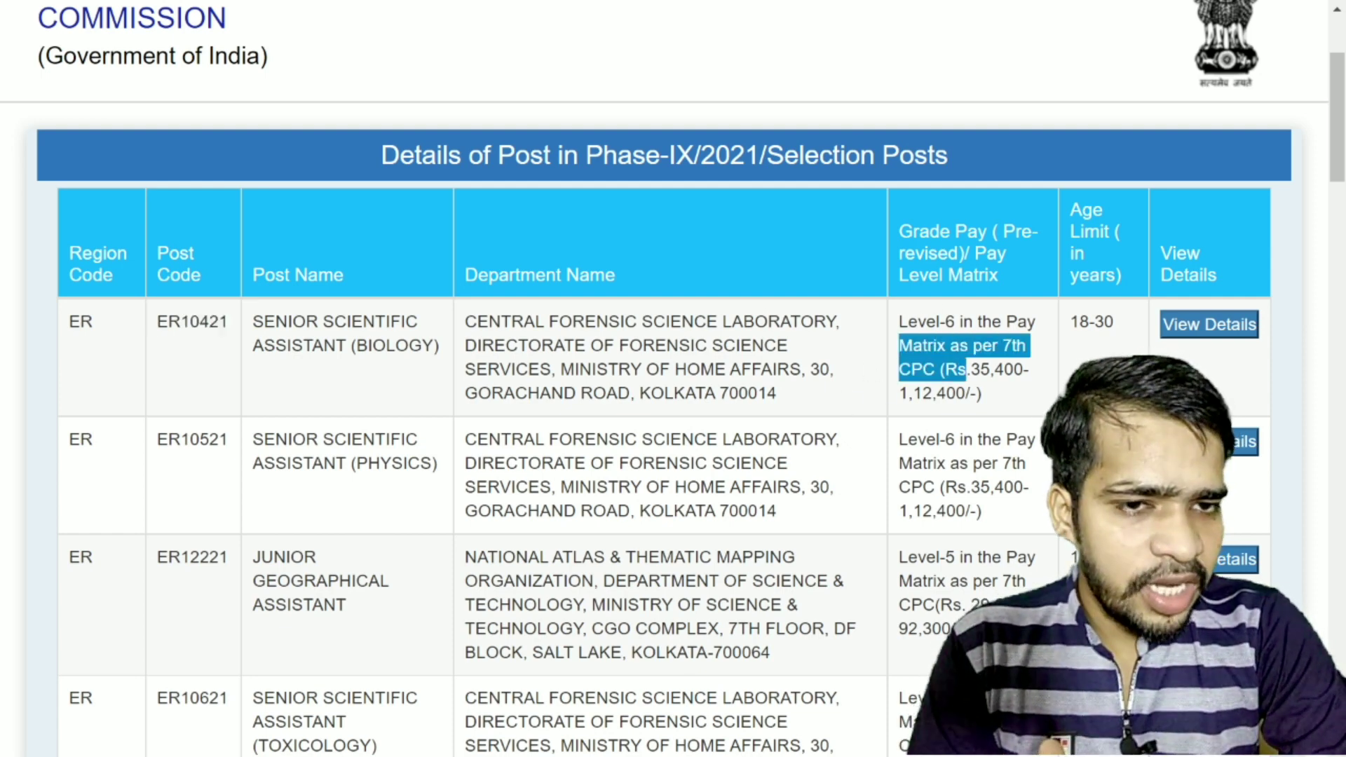
left_click_drag(477, 321, 768, 393)
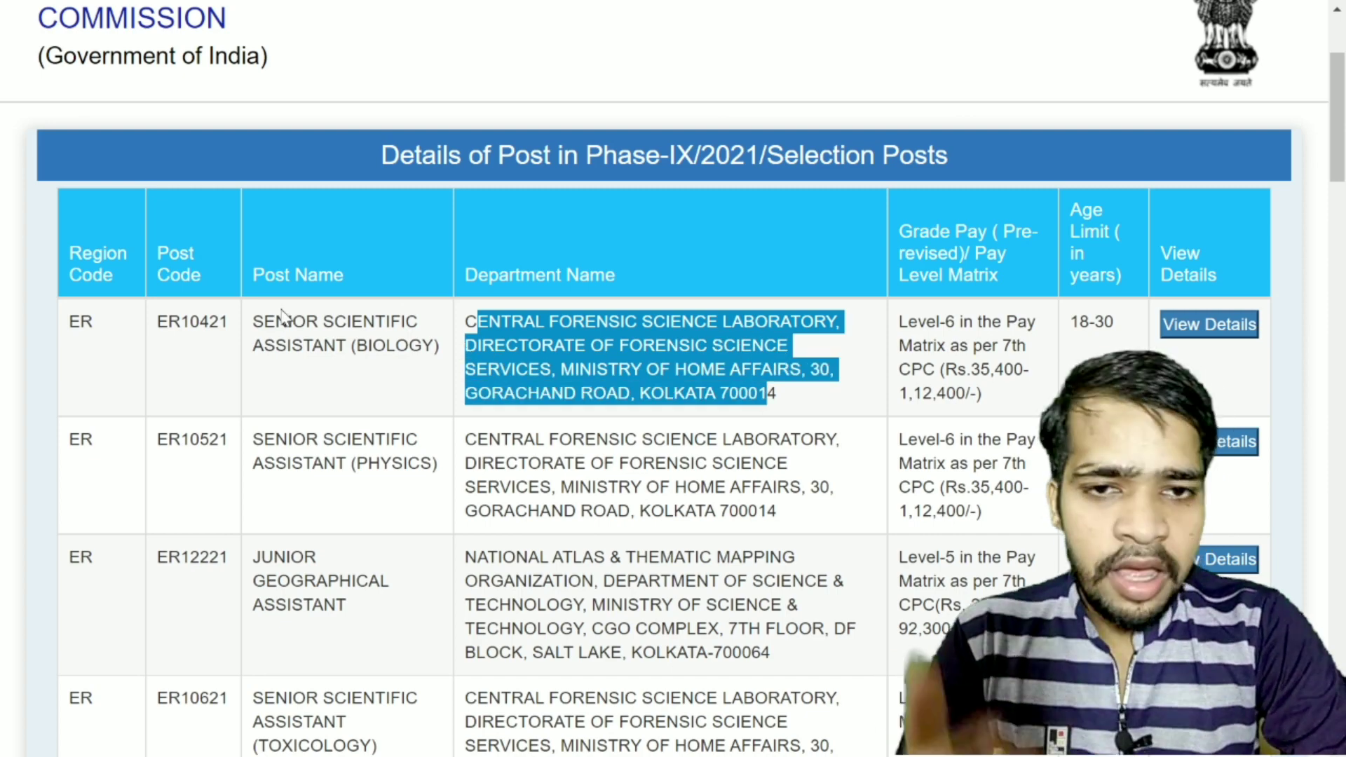
left_click_drag(265, 321, 655, 350)
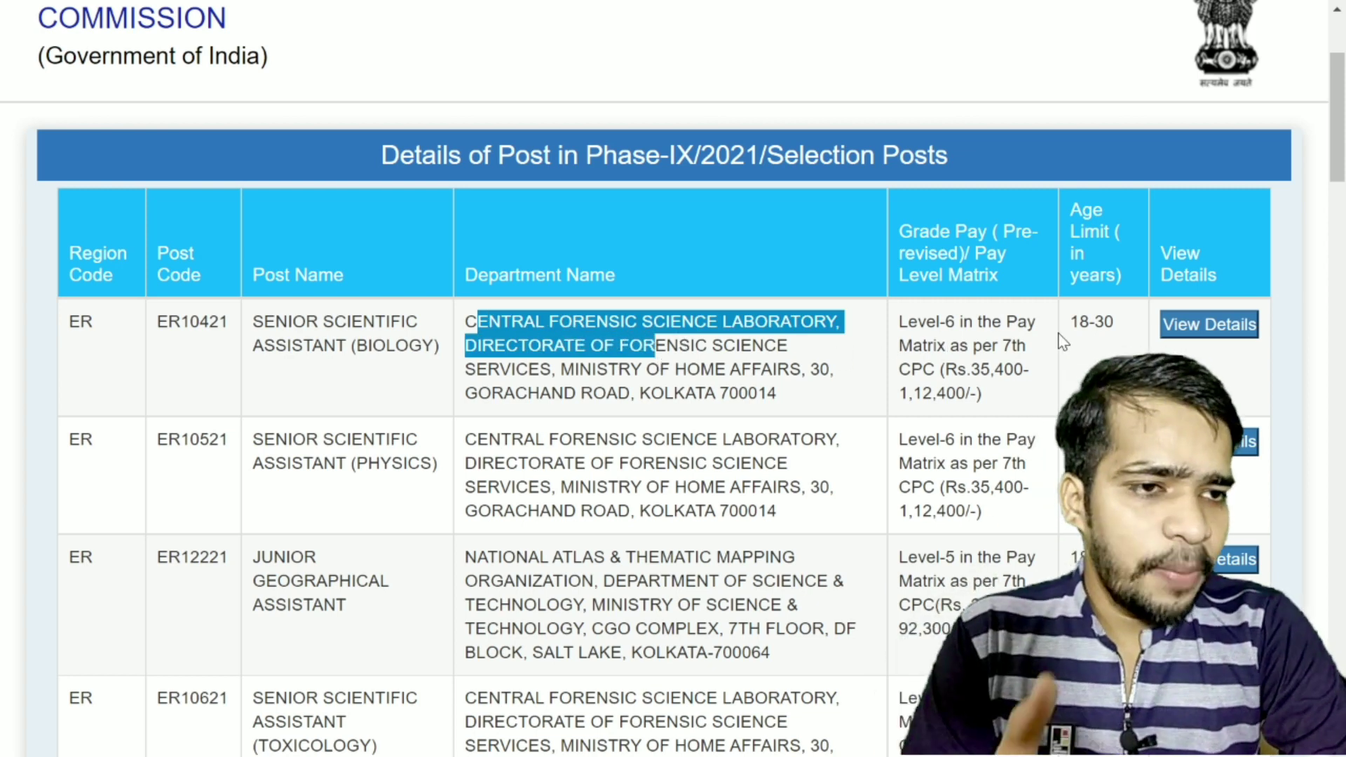
Check the age limit and pay range listed for the Senior Scientific Assistant (Biology) entry.
left_click_drag(1069, 321, 1118, 341)
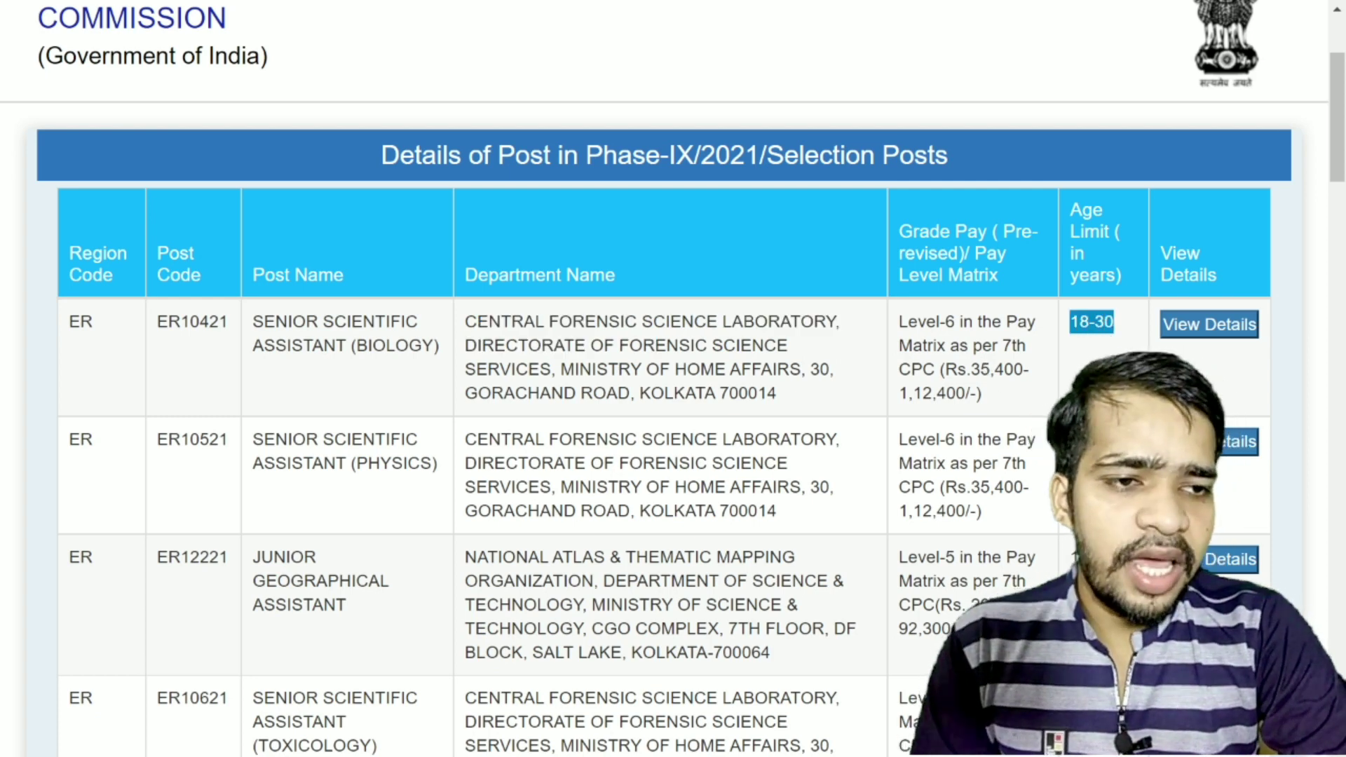
left_click_drag(972, 369, 994, 369)
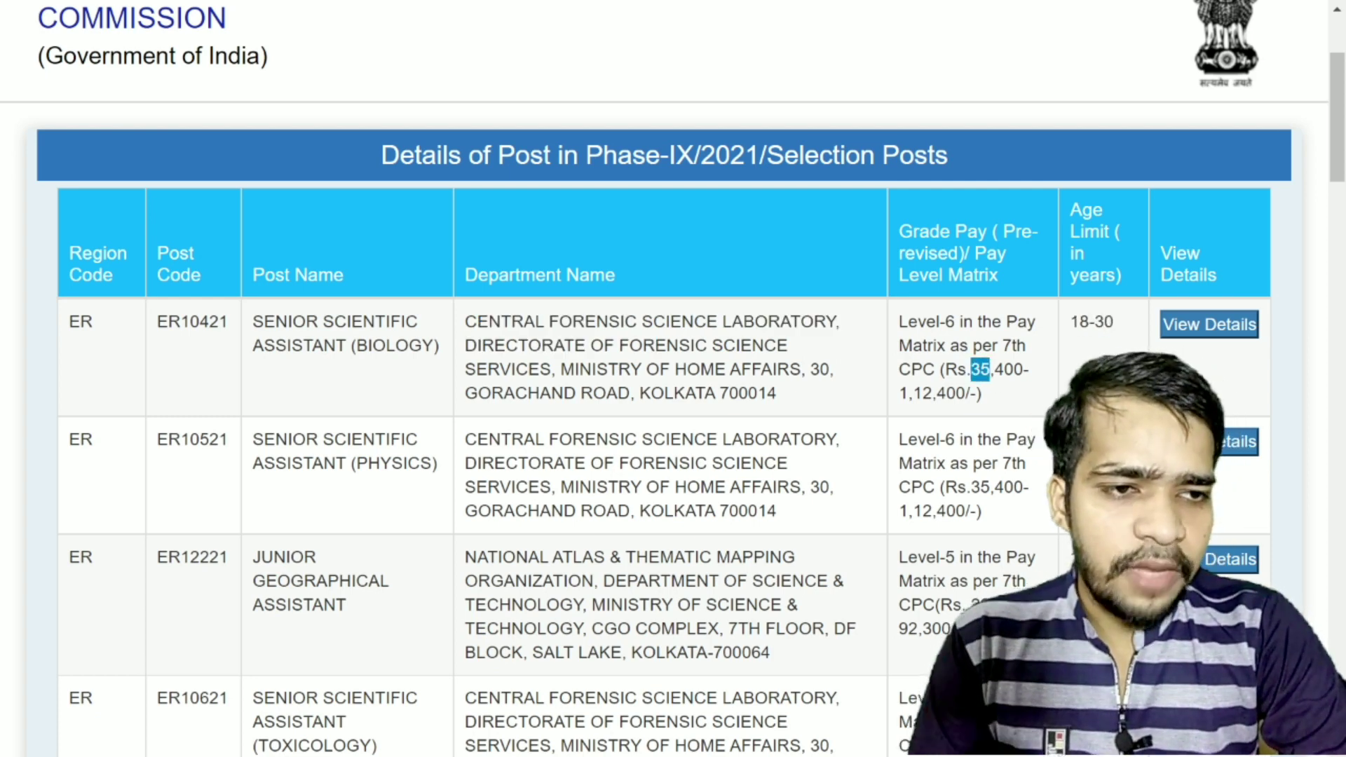
left_click(1003, 384)
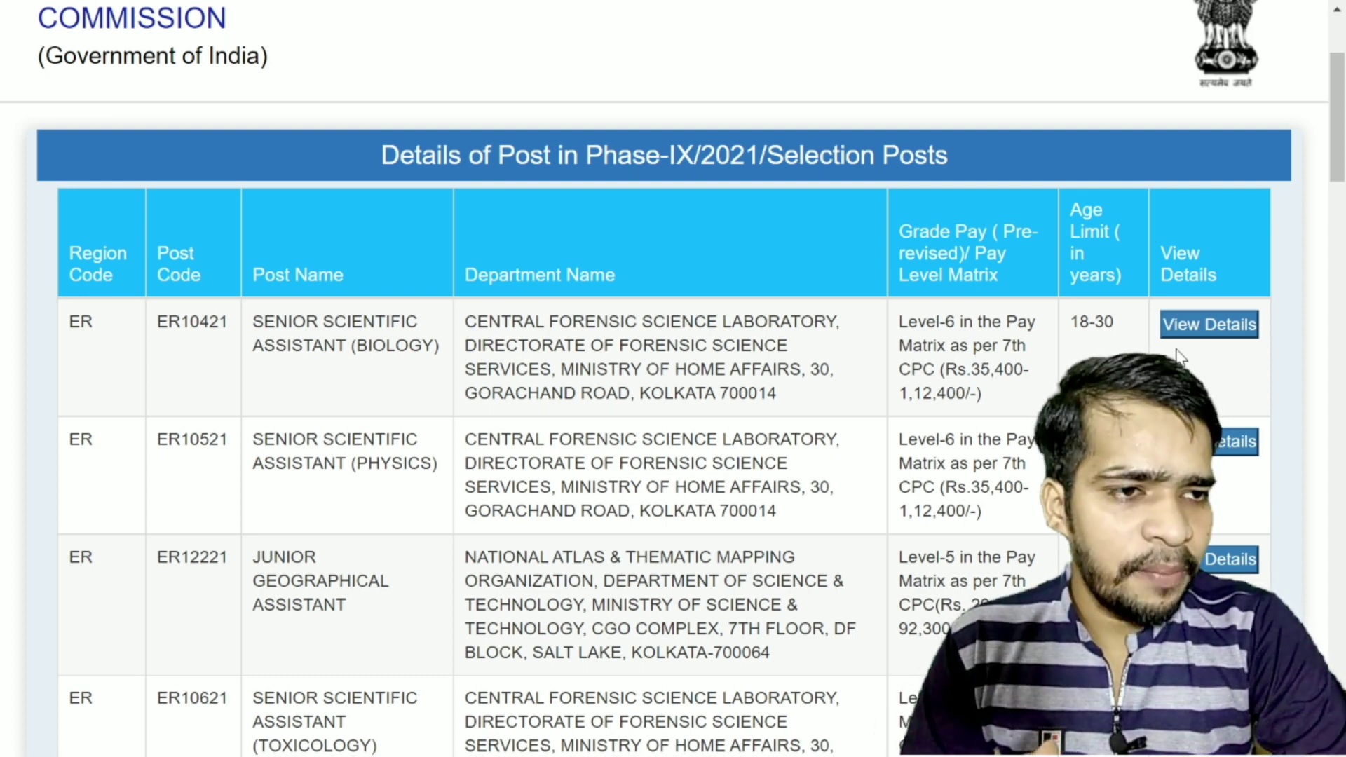
Open the full details of the Senior Scientific Assistant (Biology) post, read from qualification to job duties, and close them.
left_click(1214, 332)
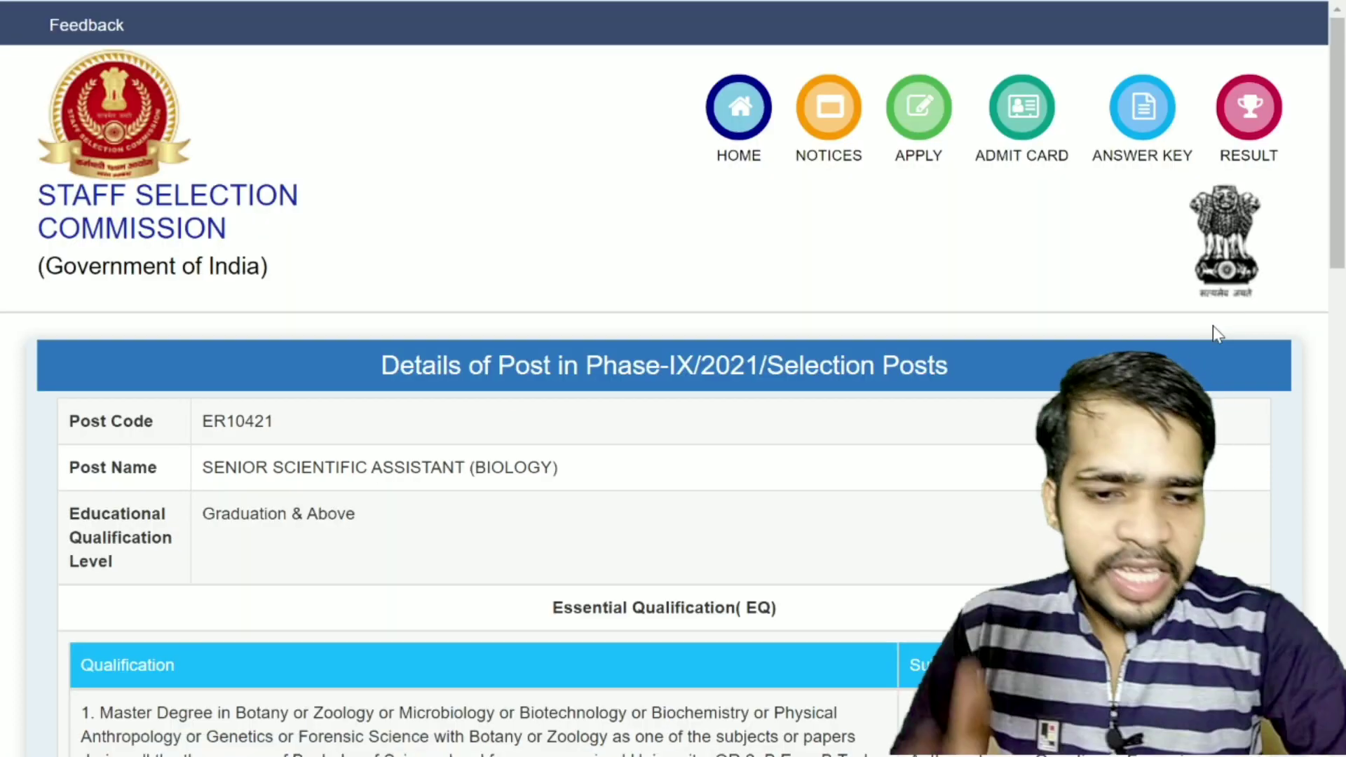
scroll(806, 571, "down", 1)
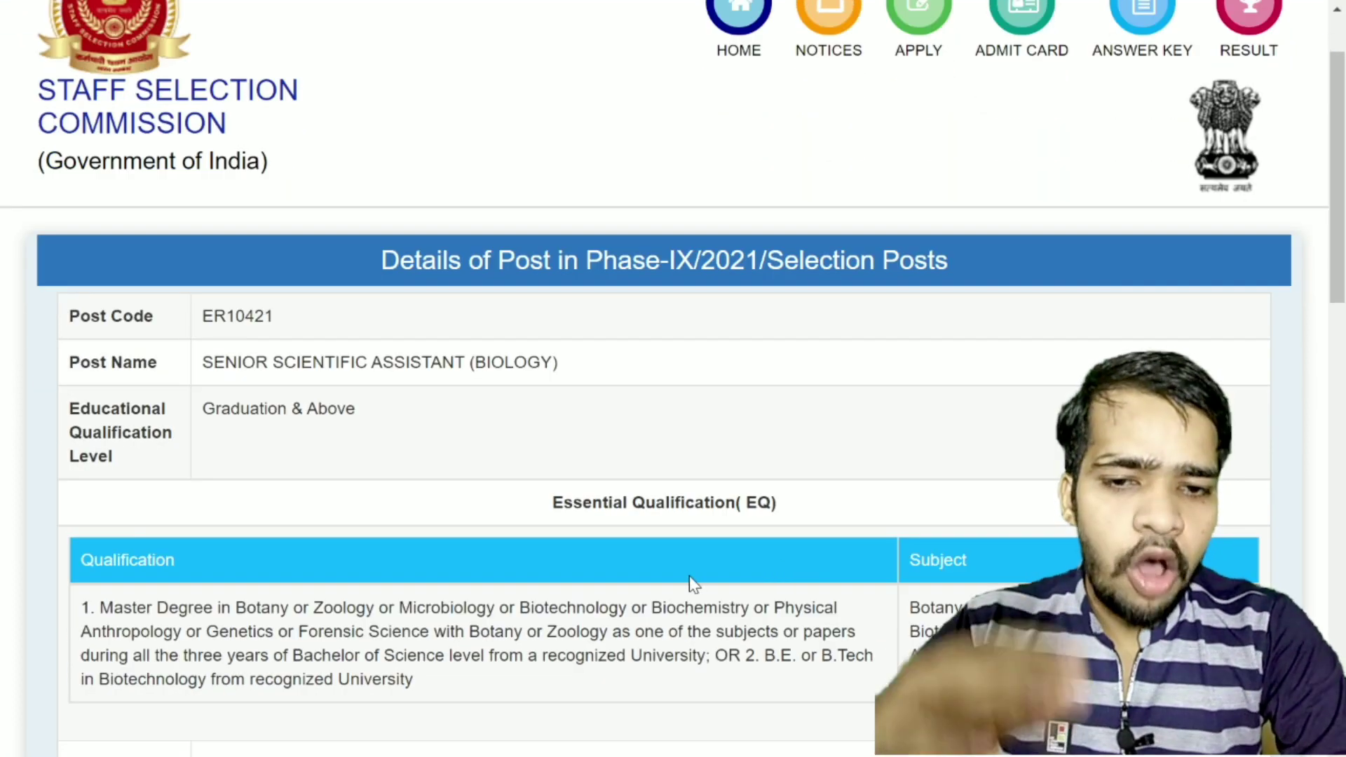
scroll(705, 569, "down", 3)
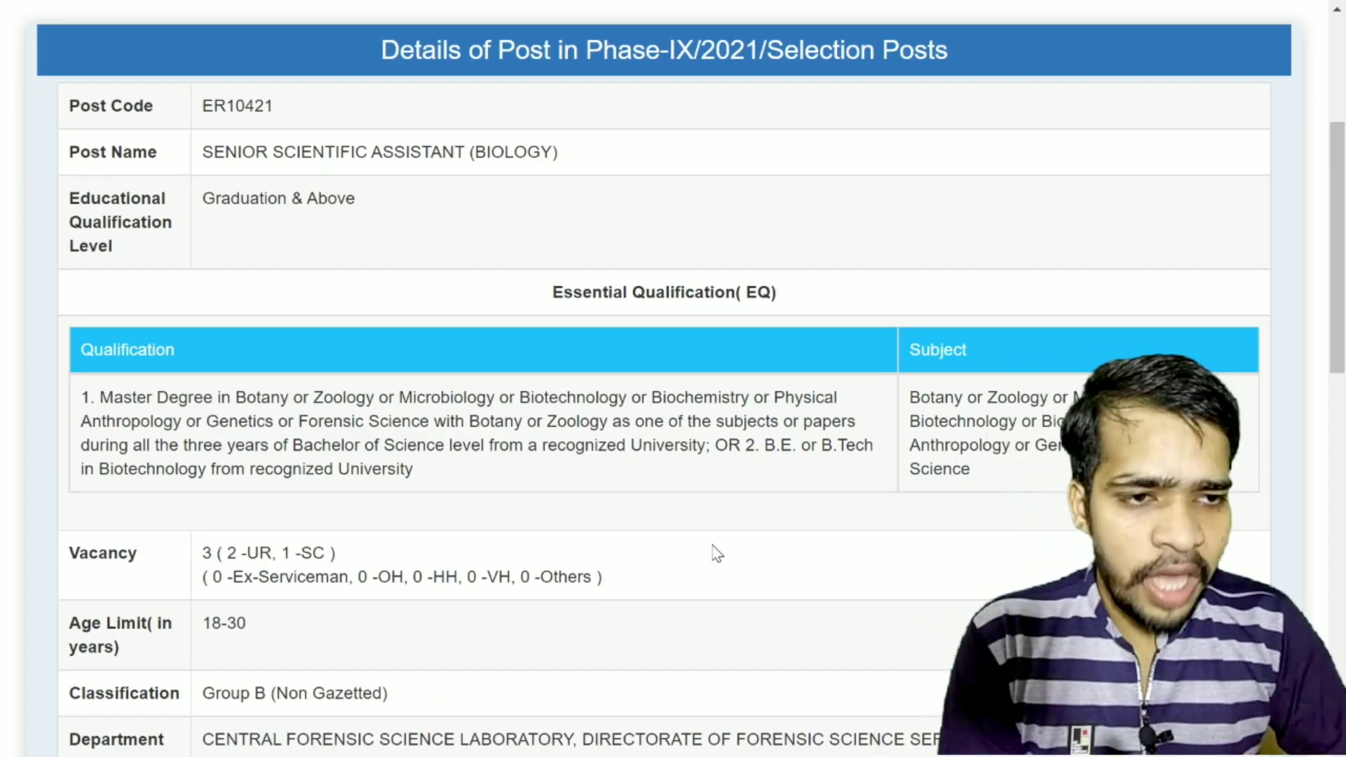
scroll(714, 552, "down", 3)
scroll(659, 559, "down", 1)
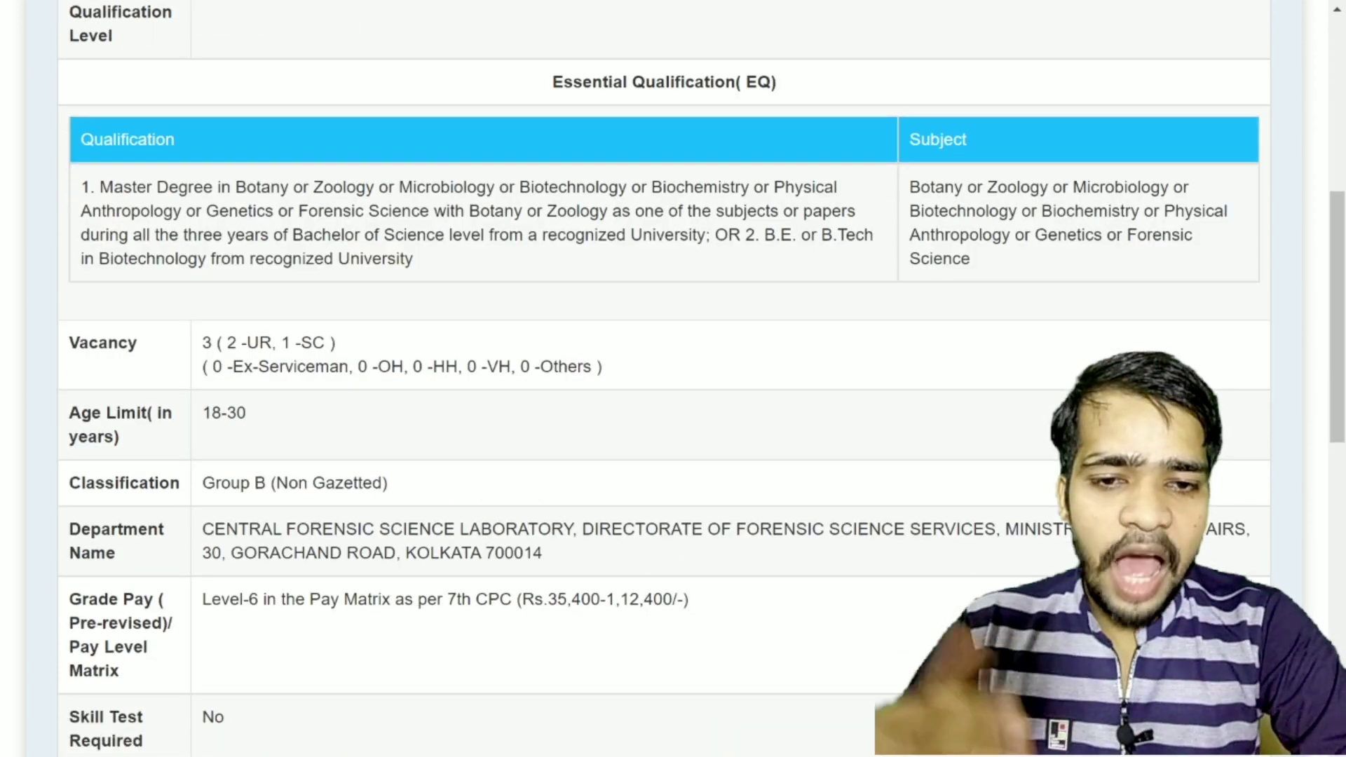
scroll(466, 561, "down", 2)
scroll(466, 561, "down", 6)
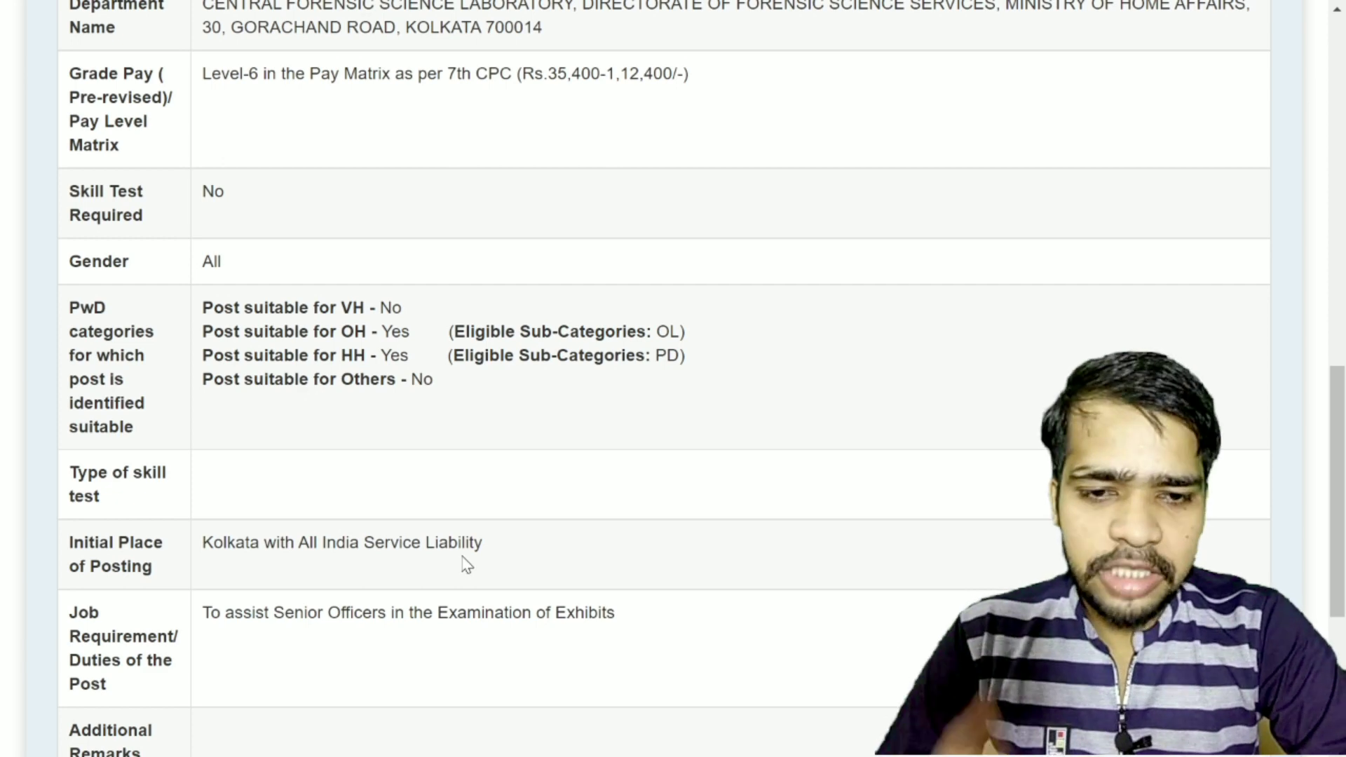
scroll(467, 564, "down", 1)
scroll(466, 563, "down", 1)
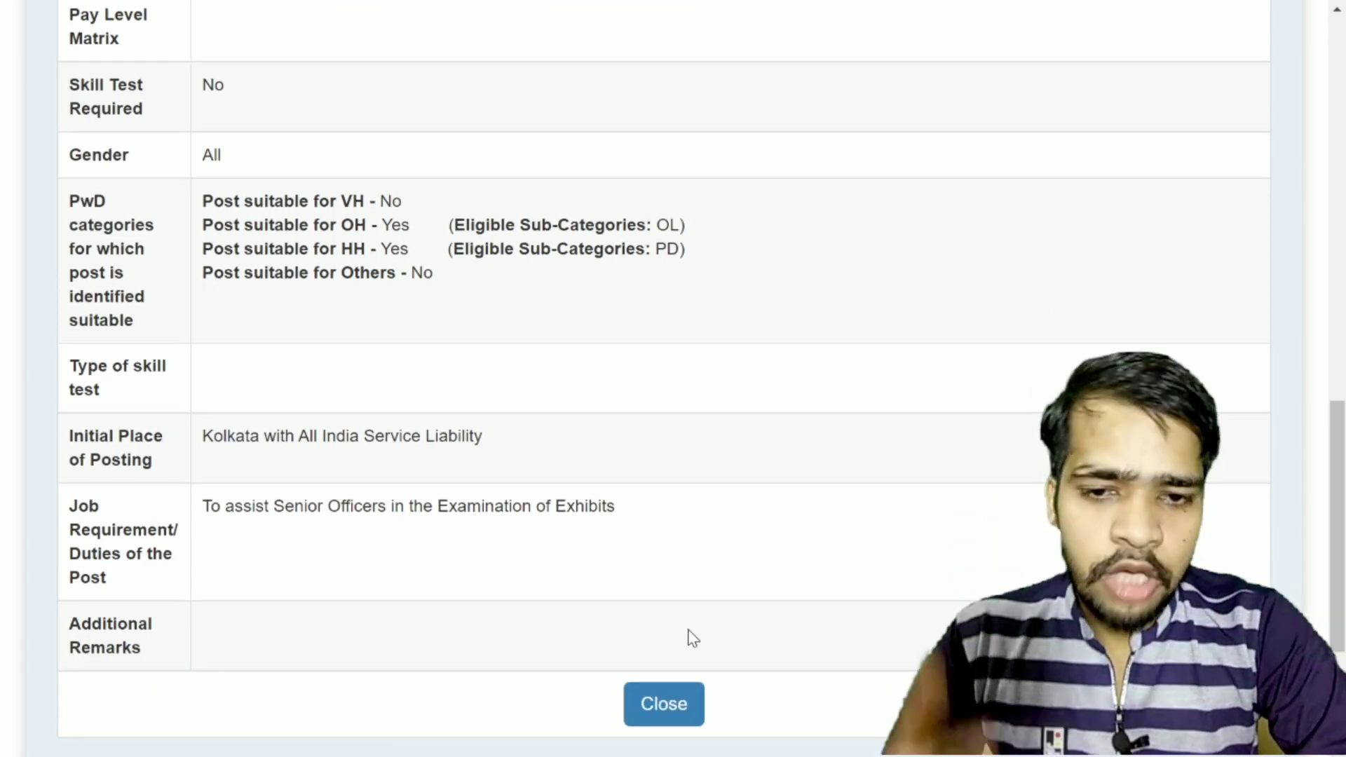
scroll(687, 631, "down", 2)
left_click(686, 604)
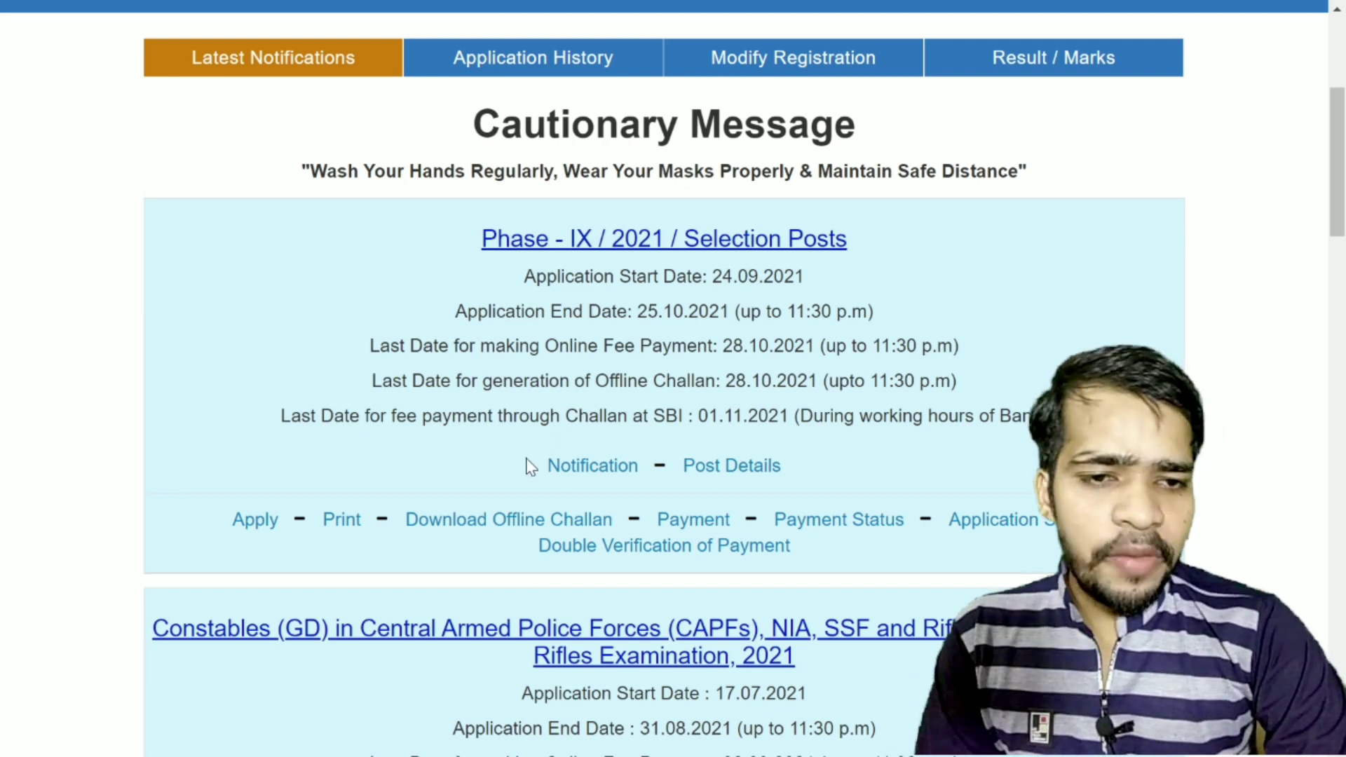
Start the application for Phase - IX / 2021 / Selection Posts and set the post's region to Eastern Region.
left_click(257, 521)
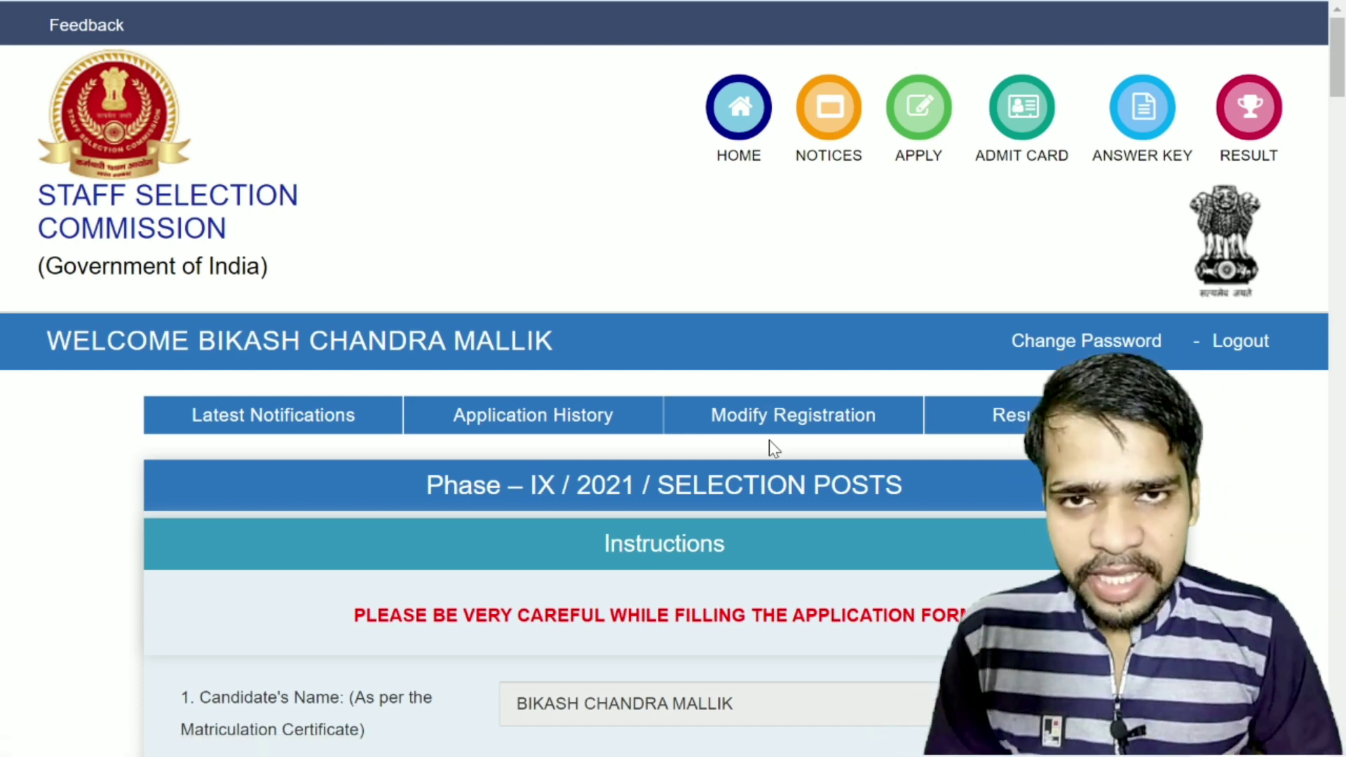
scroll(769, 440, "down", 4)
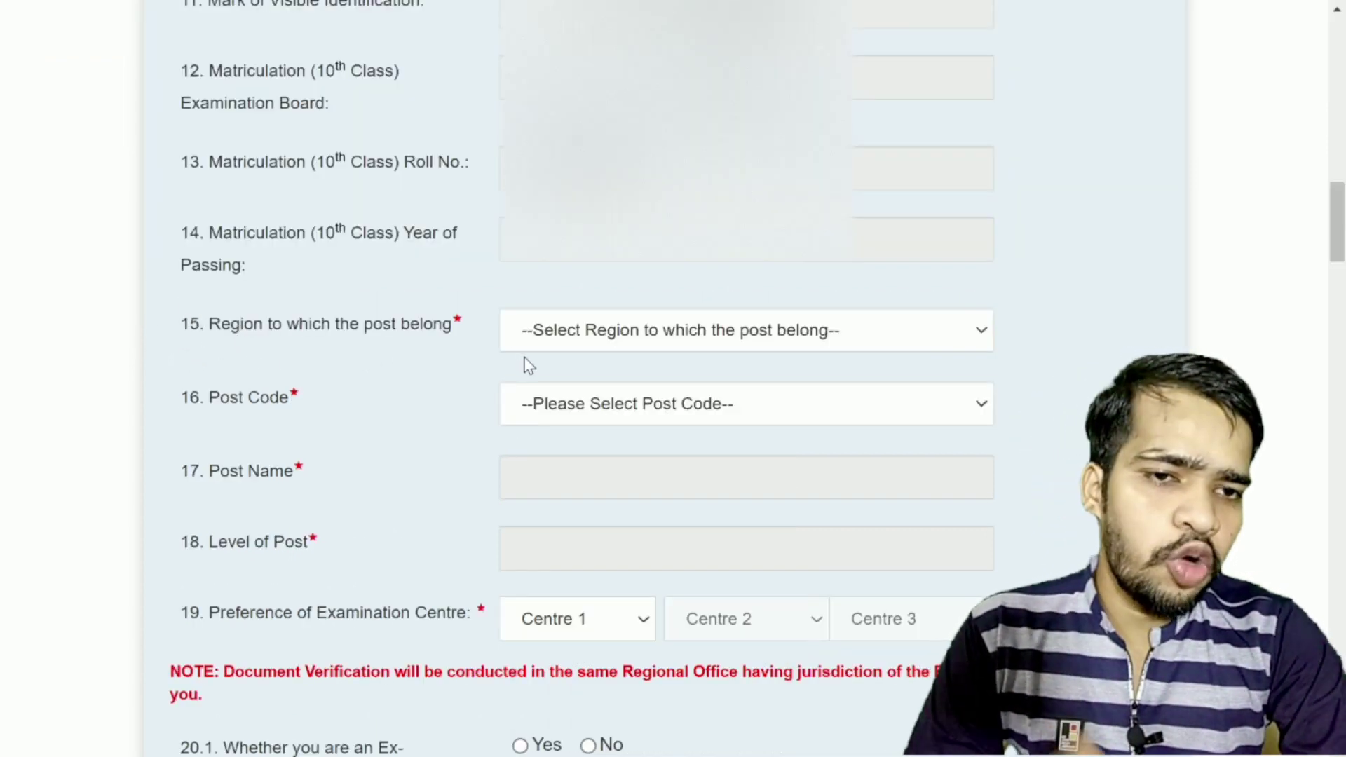
left_click(617, 341)
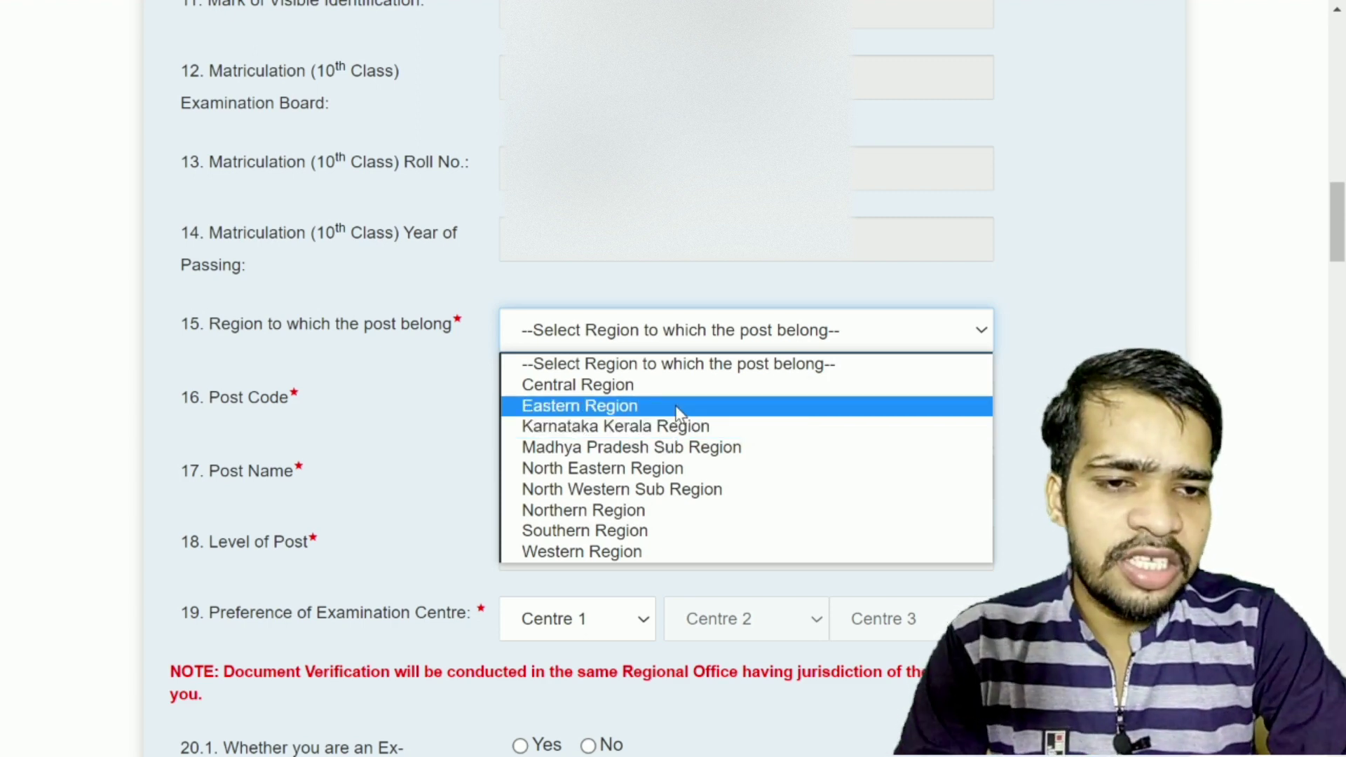
key("Escape")
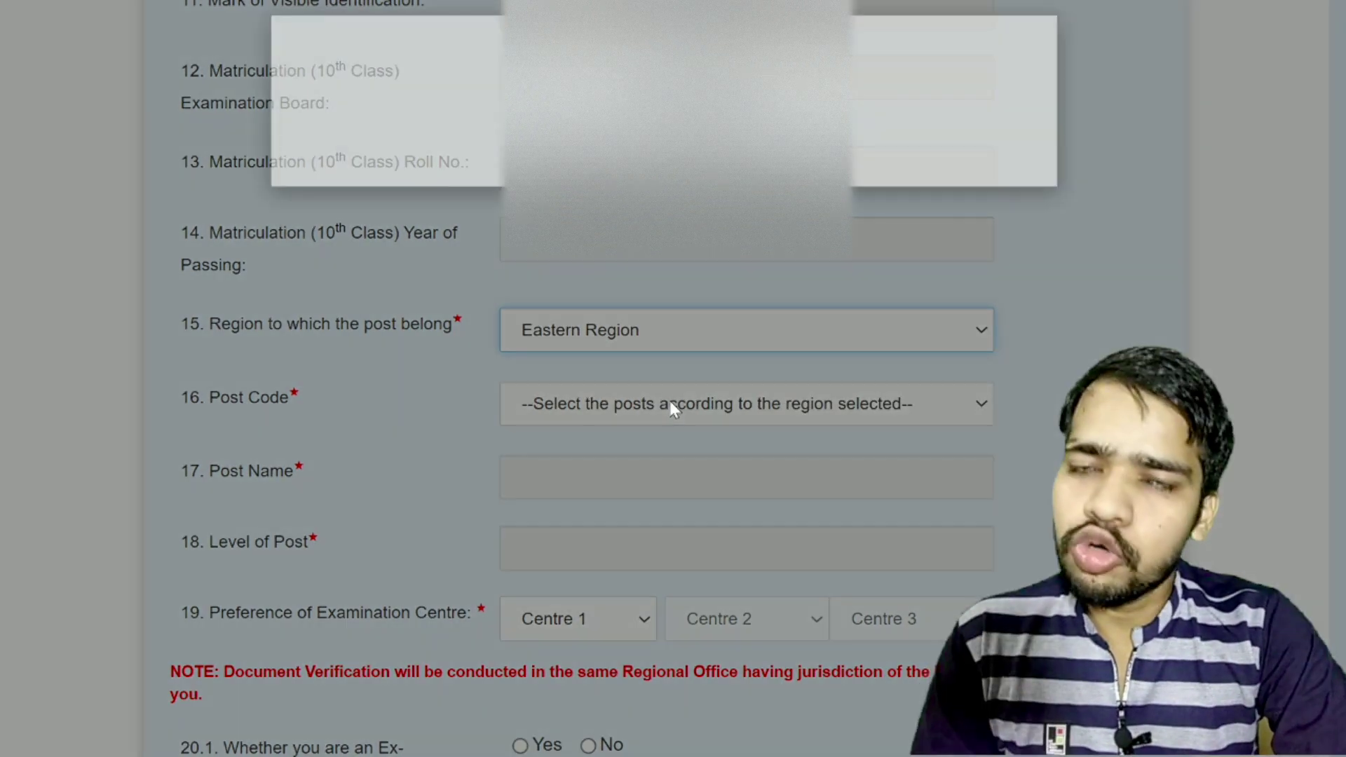
Choose post code ER10321 from the Eastern Region post codes in the application form.
left_click(672, 405)
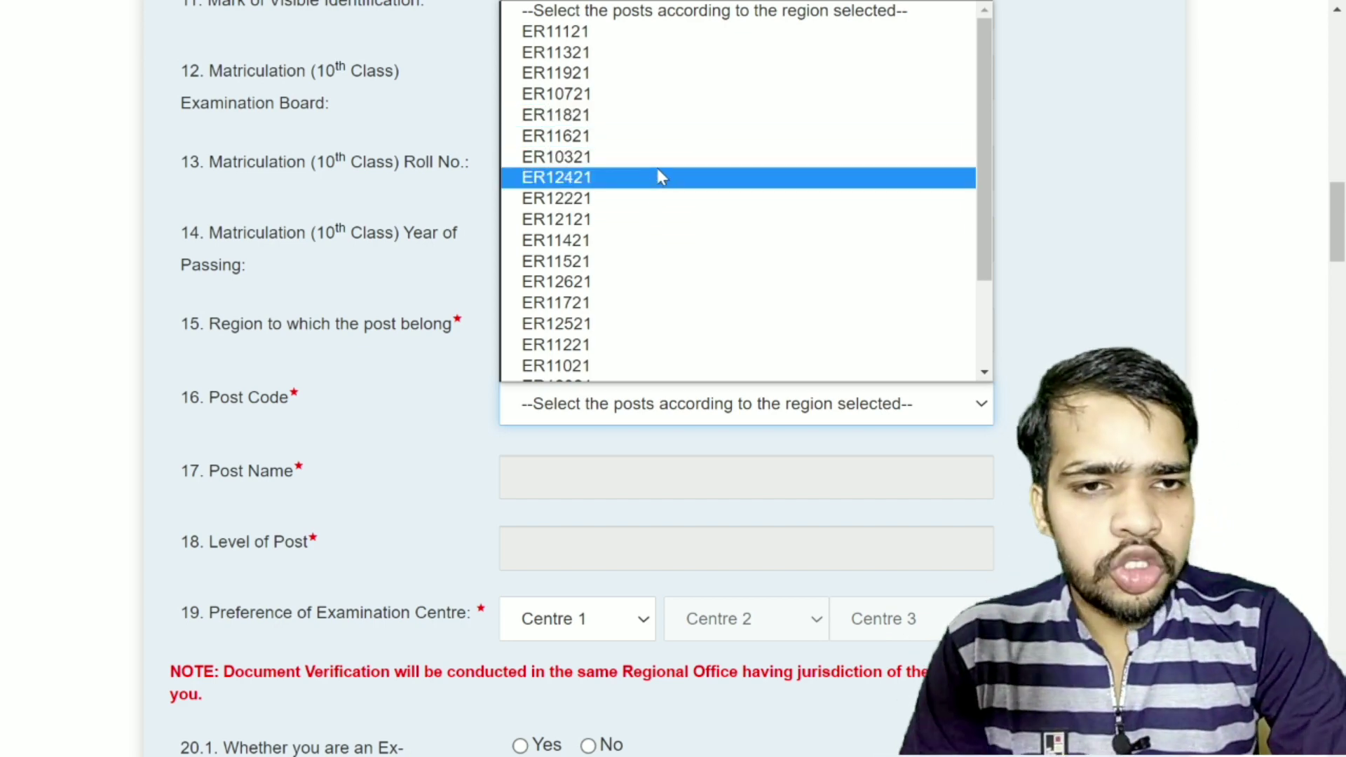
key("Escape")
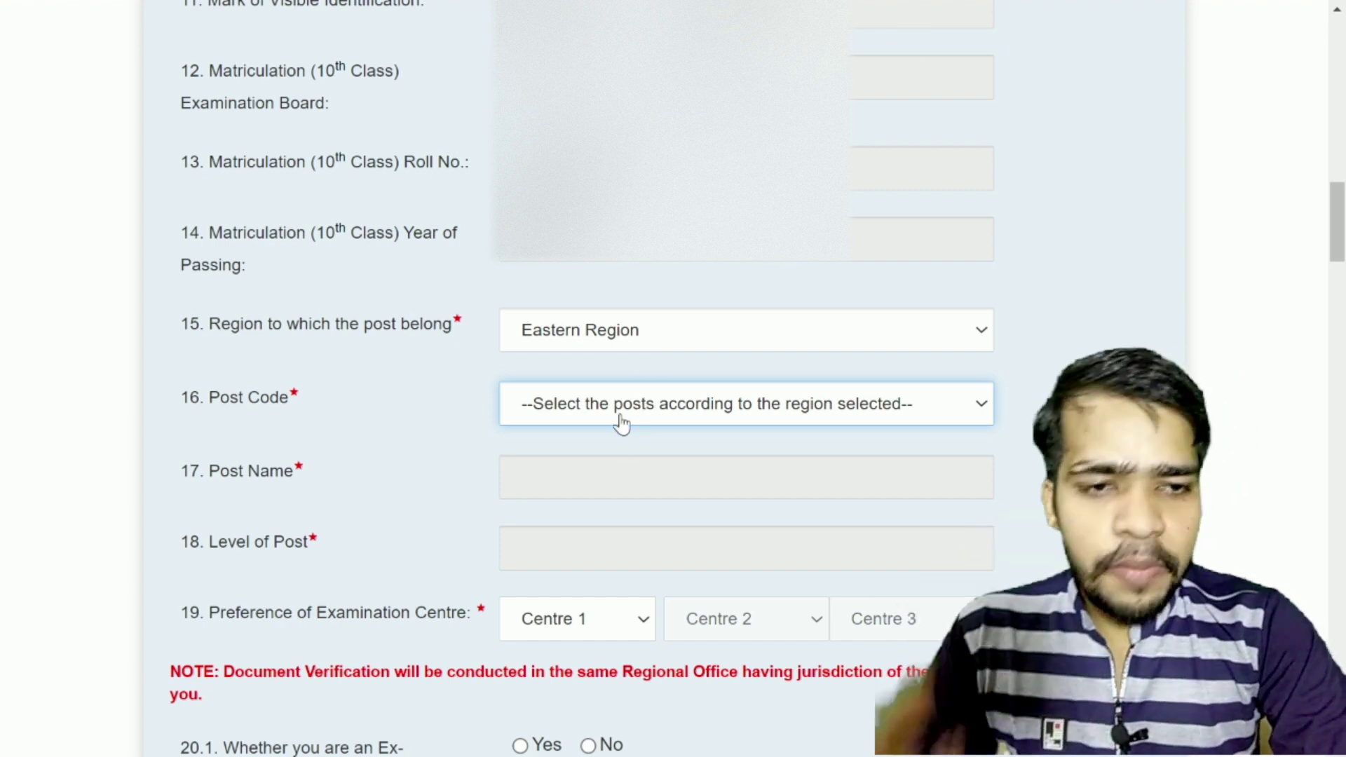
key("Down")
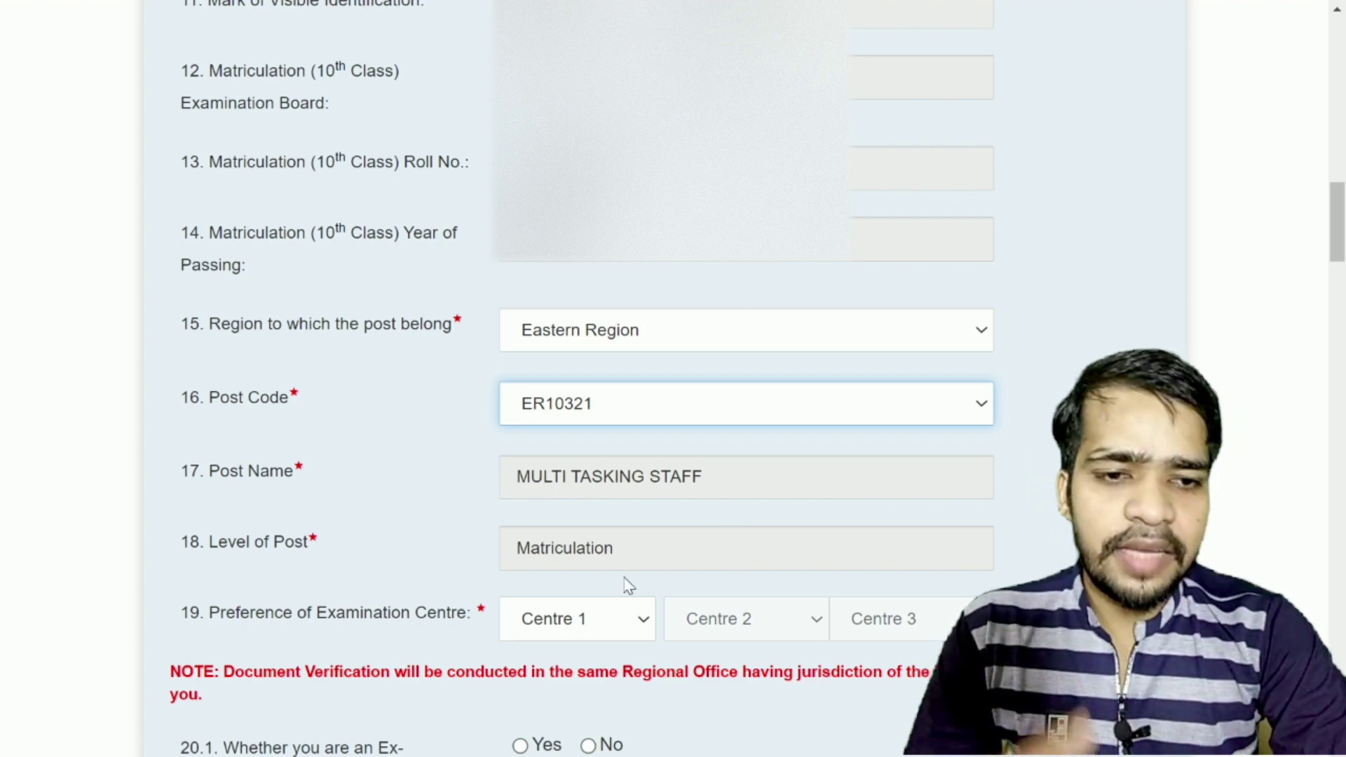
Set the examination centre preferences to ER-Bhubaneshwar(4604) first and ER-Port Blair second.
scroll(604, 562, "down", 1)
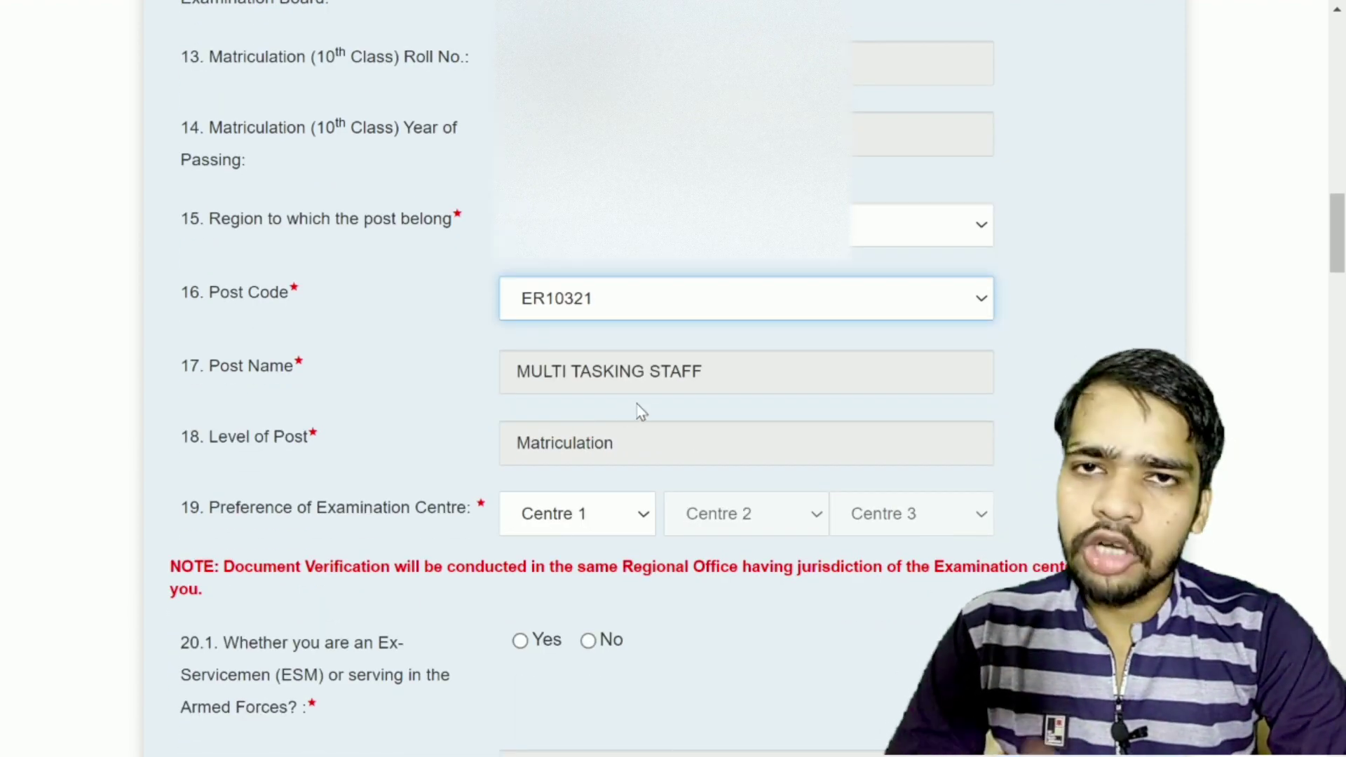
scroll(666, 417, "down", 1)
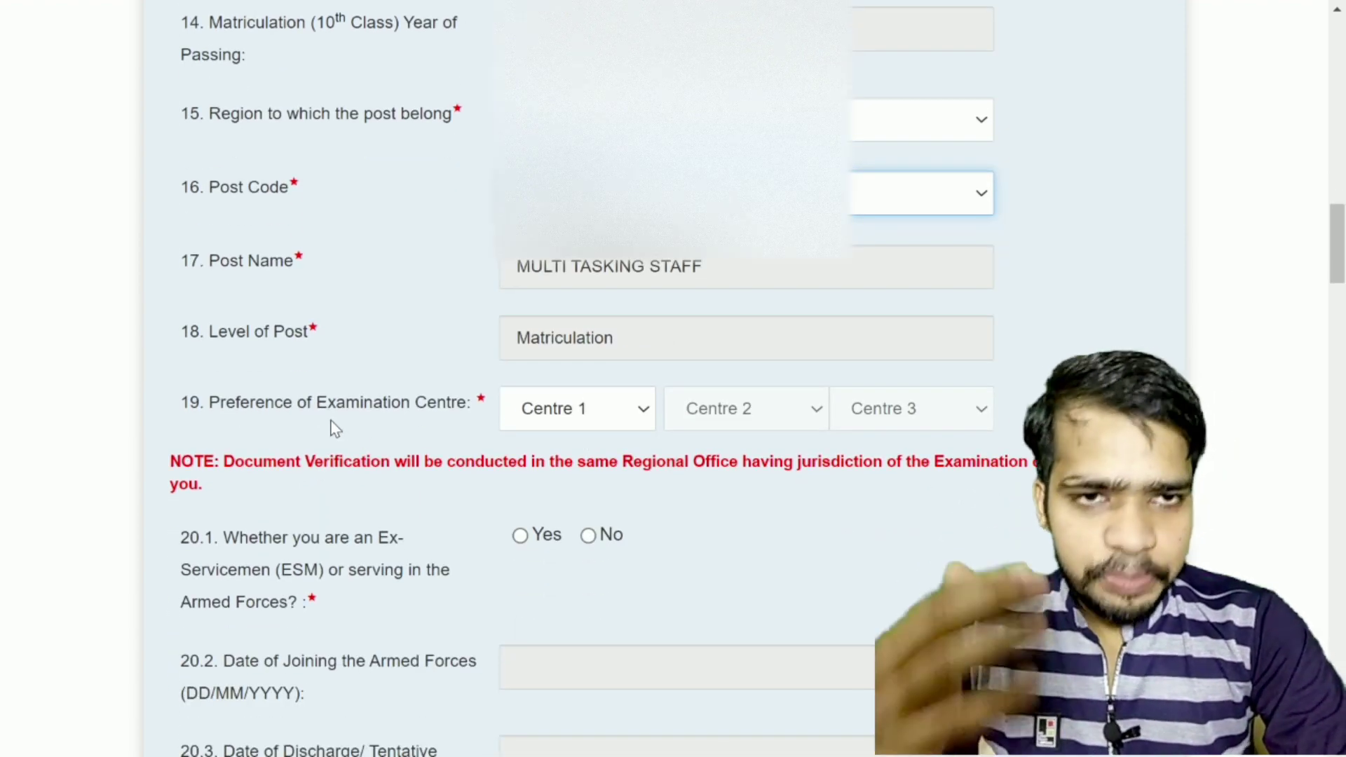
left_click(605, 423)
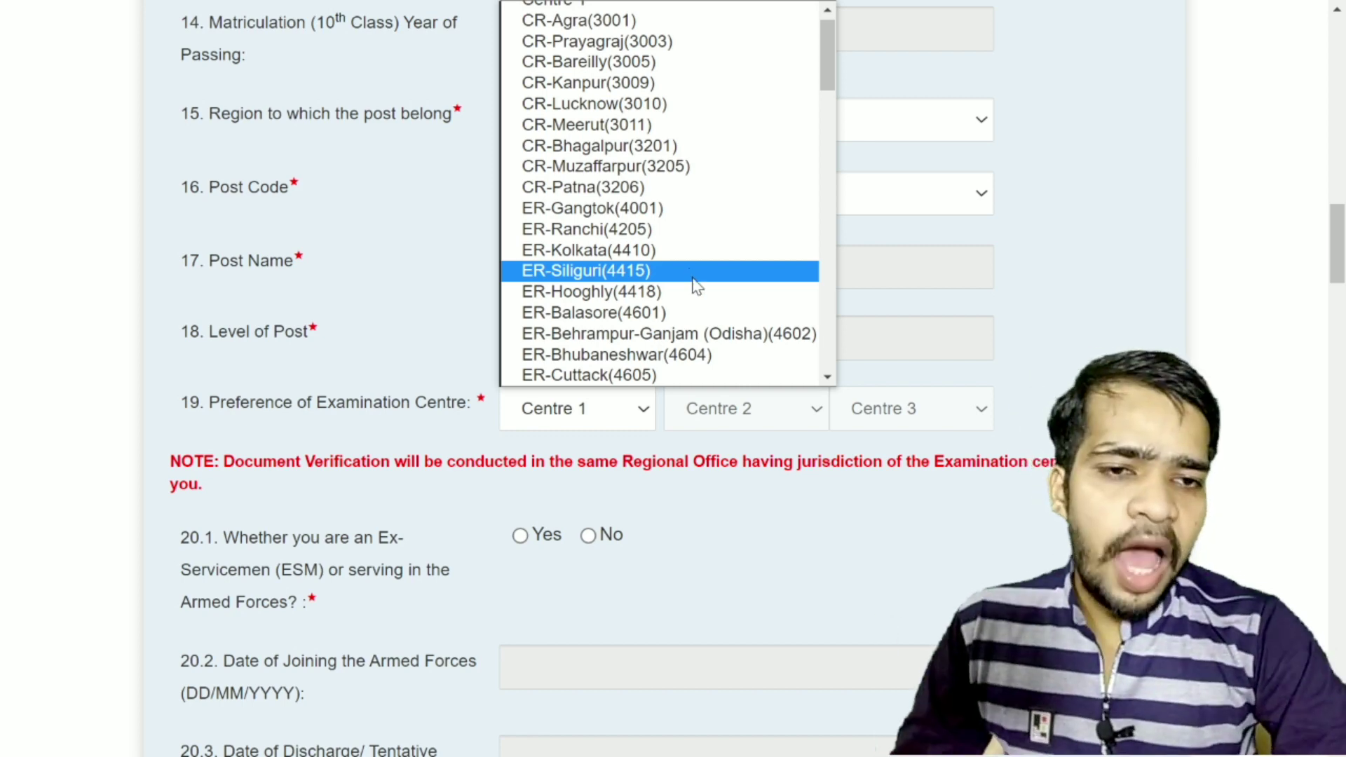
left_click(695, 372)
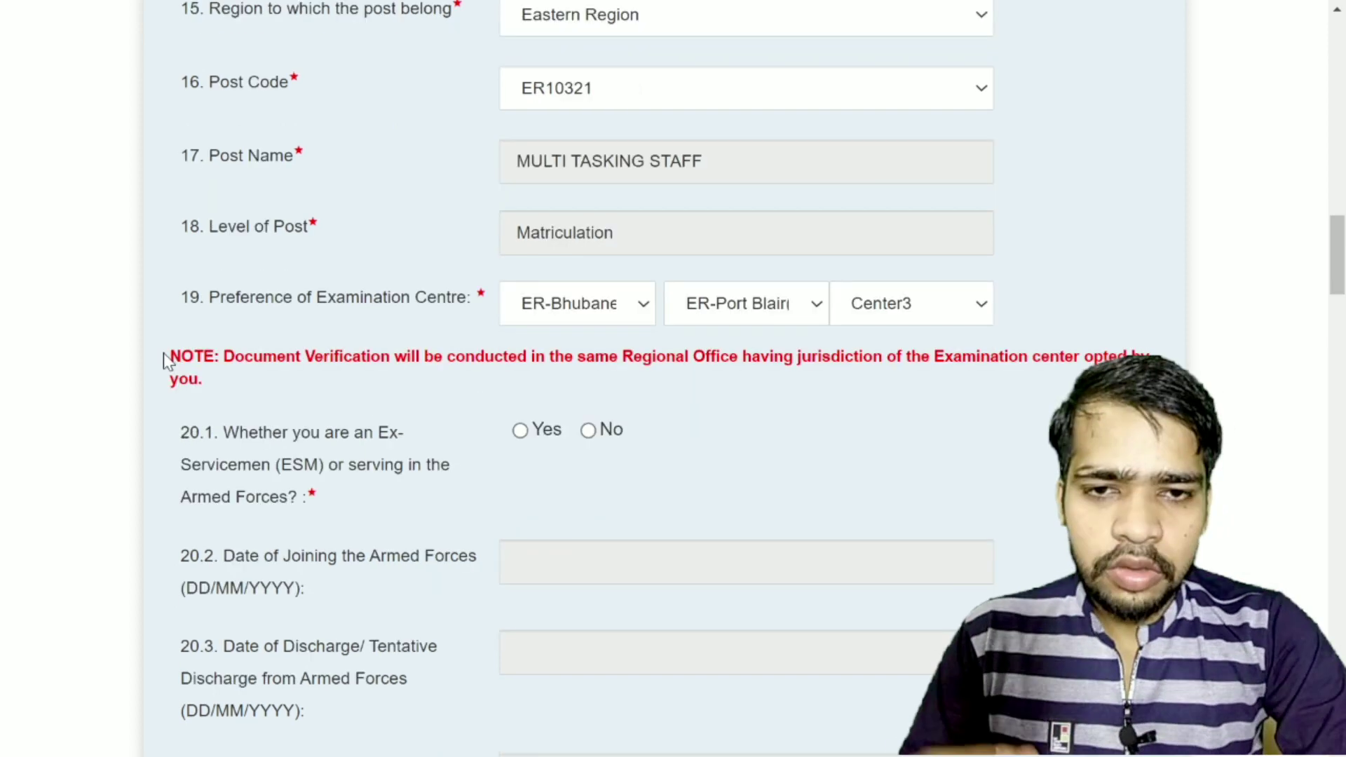
Read the note on document verification and the Regional Office below the examination centre preferences.
left_click_drag(169, 356, 264, 358)
left_click(309, 381)
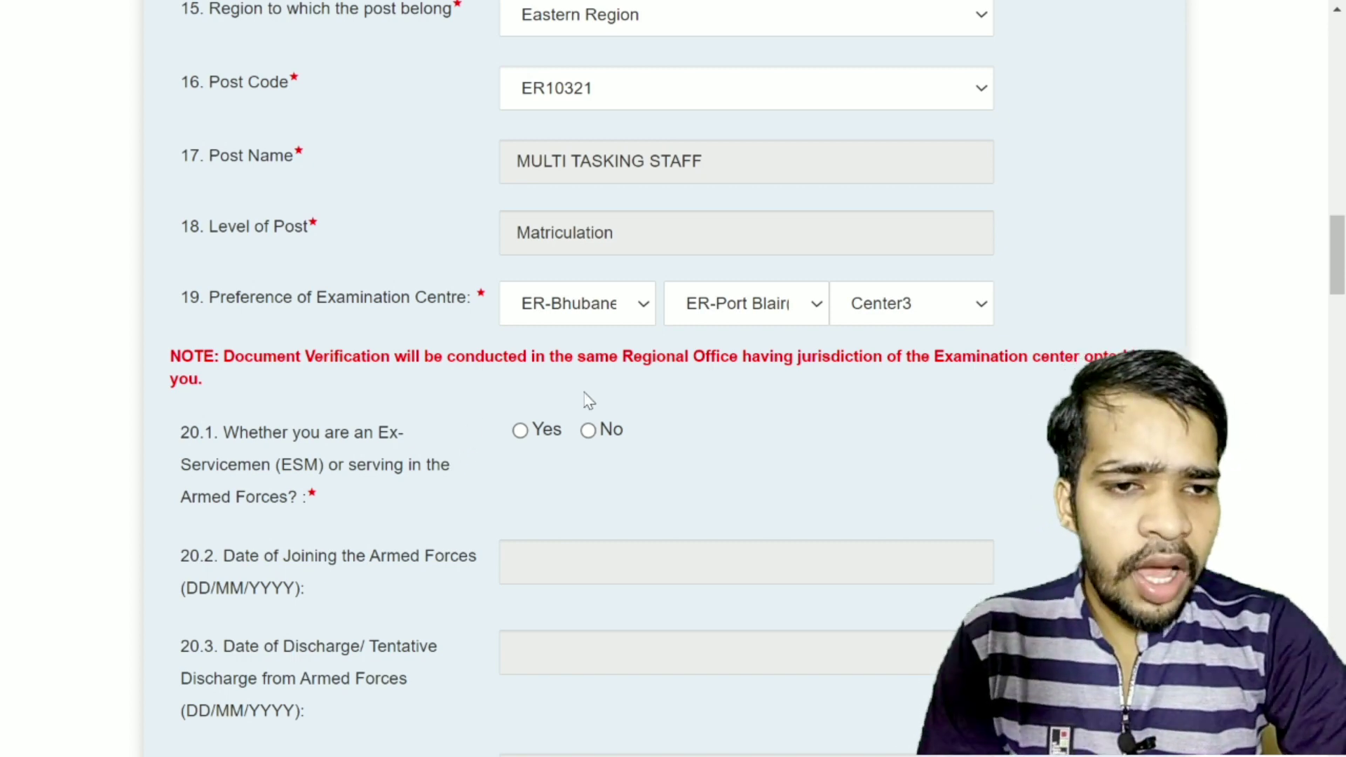
left_click_drag(634, 357, 738, 357)
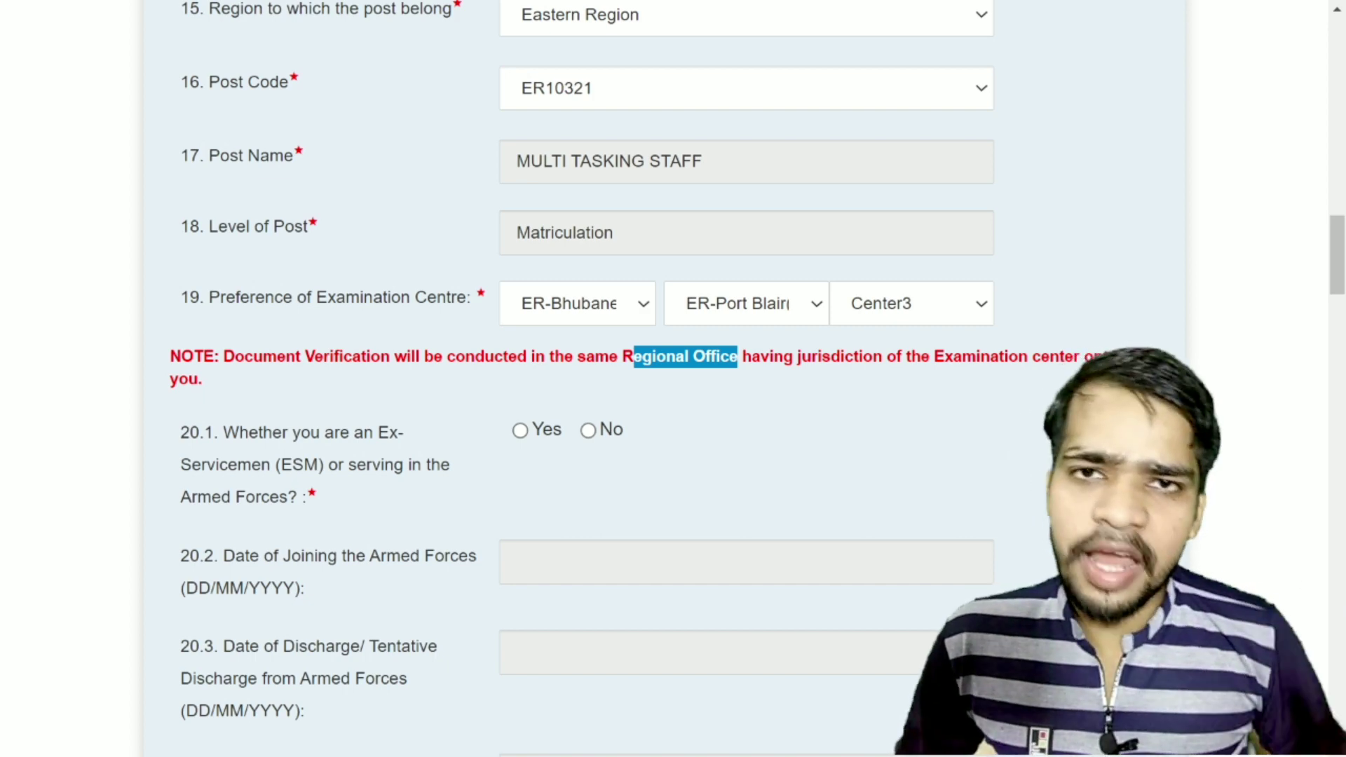
left_click(406, 407)
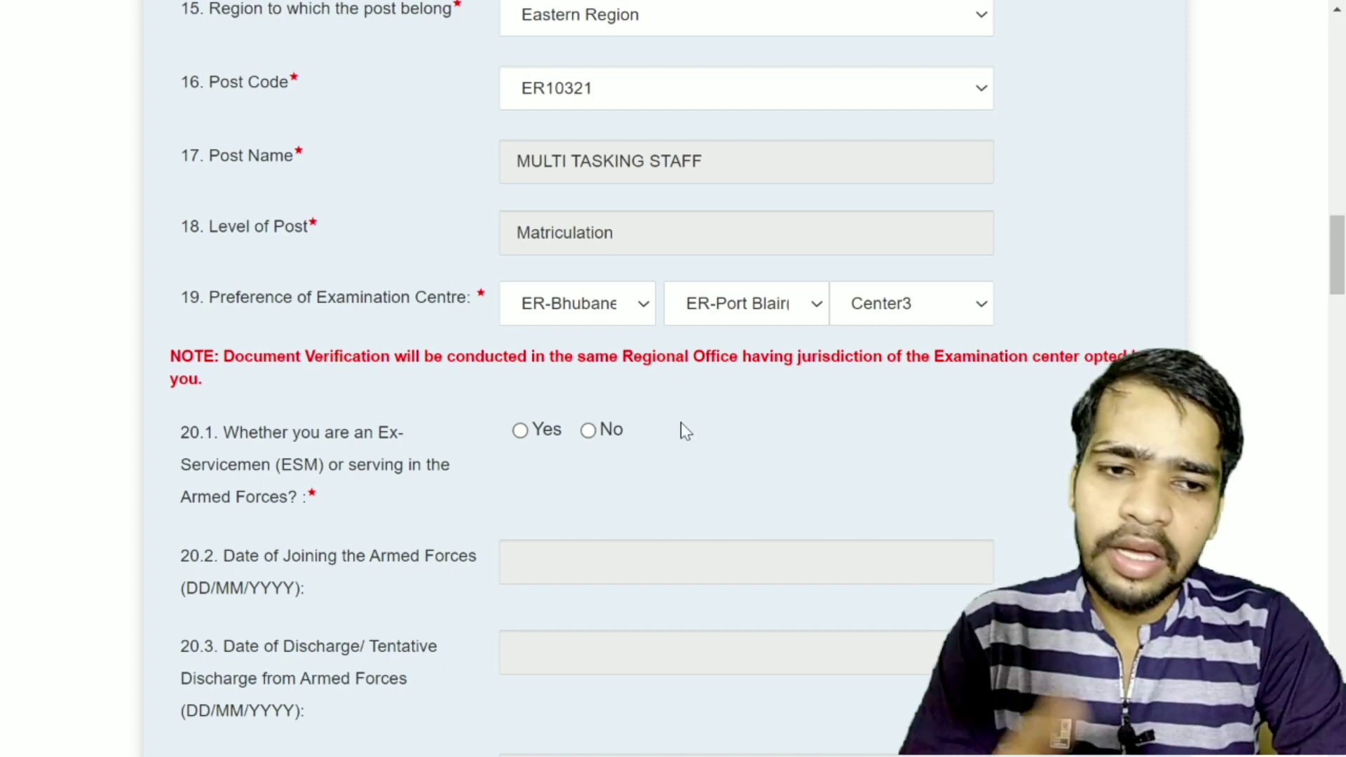
Answer No to question 20.1 on being an Ex-Serviceman or serving in the Armed Forces.
left_click(520, 430)
scroll(300, 496, "down", 4)
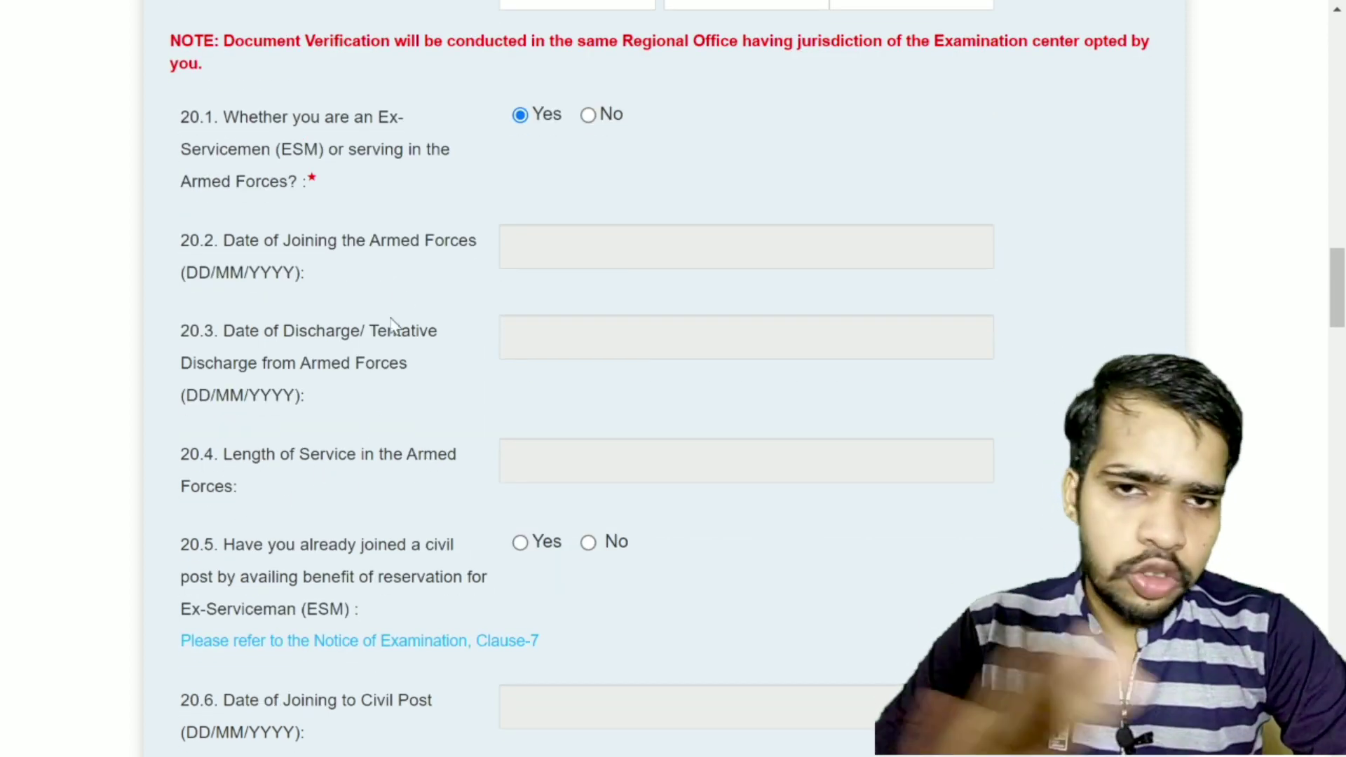
left_click(590, 125)
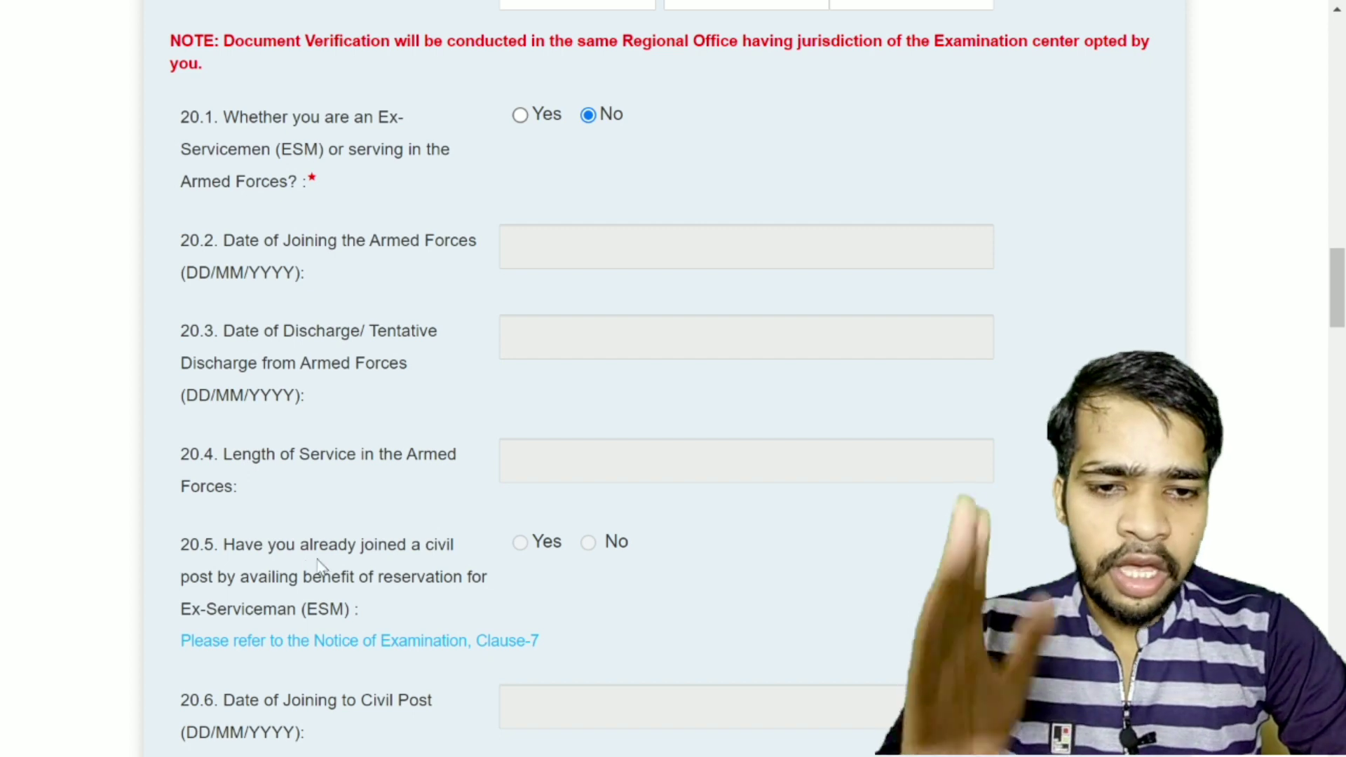
Look over the form's ex-serviceman, cerebral palsy, scribe and skill test questions from 20.2 to 23.
scroll(243, 515, "down", 2)
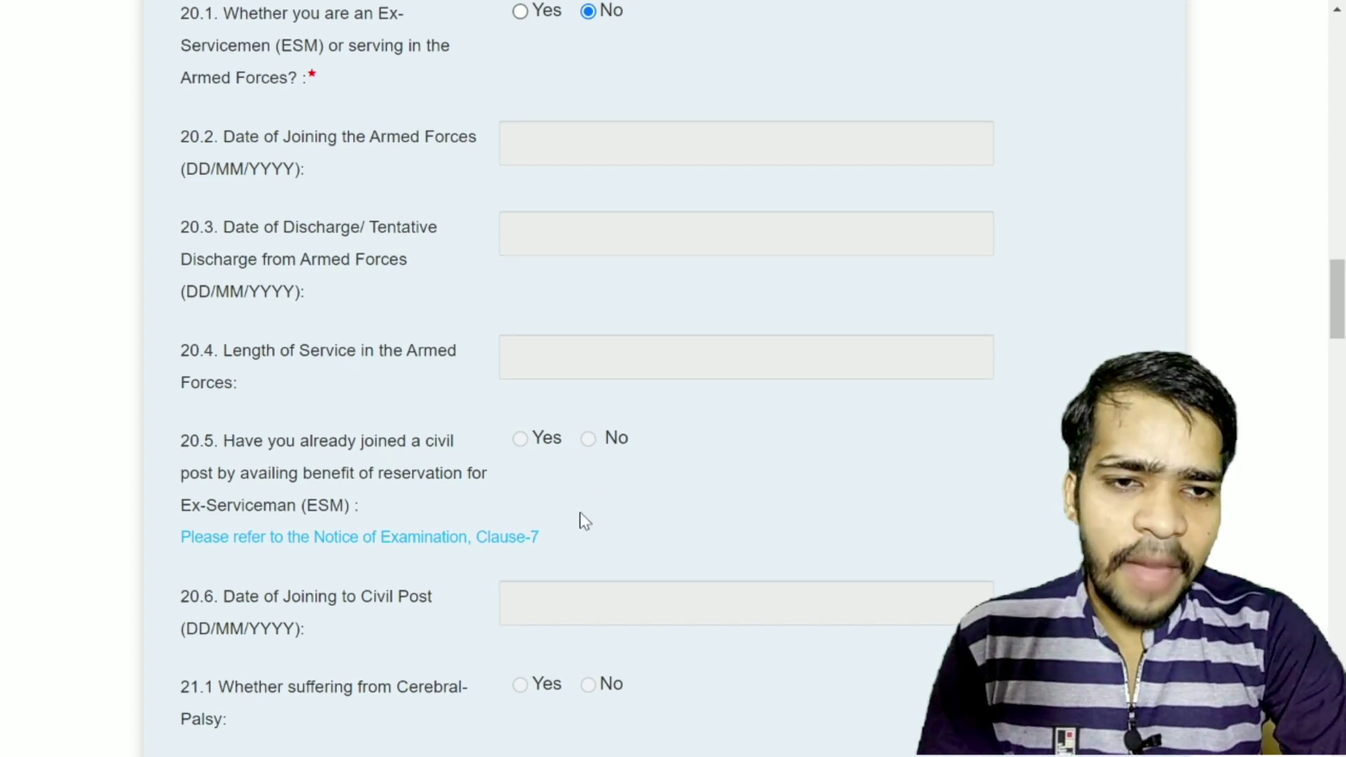
scroll(579, 512, "up", 5)
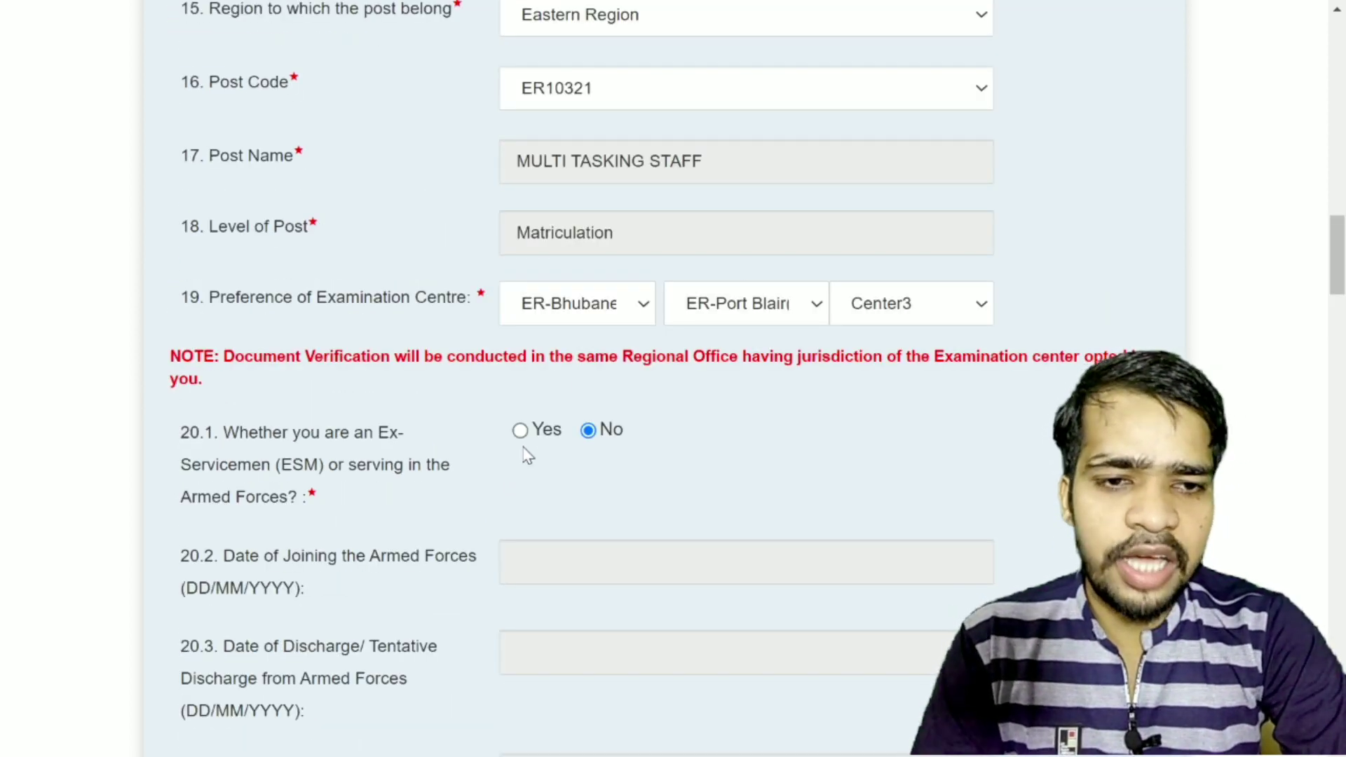
scroll(540, 526, "down", 4)
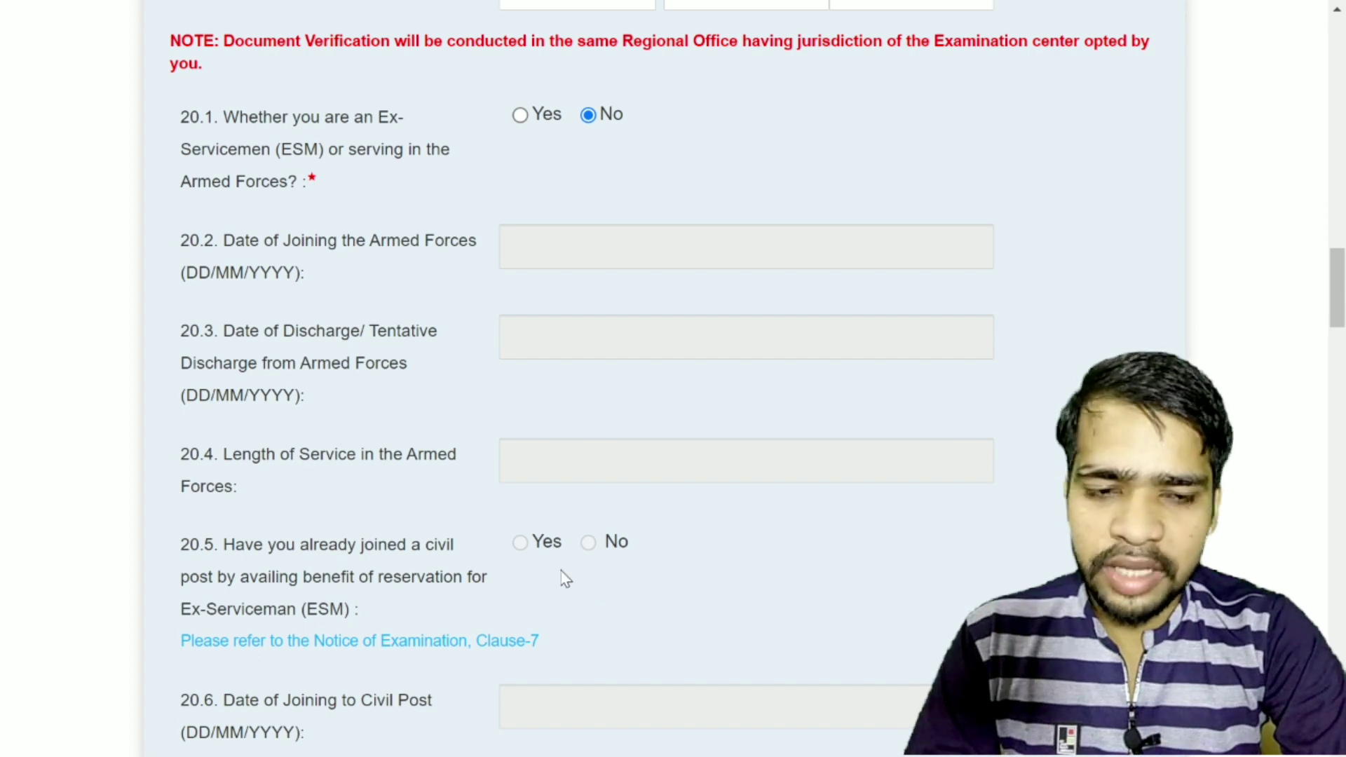
scroll(587, 277, "down", 6)
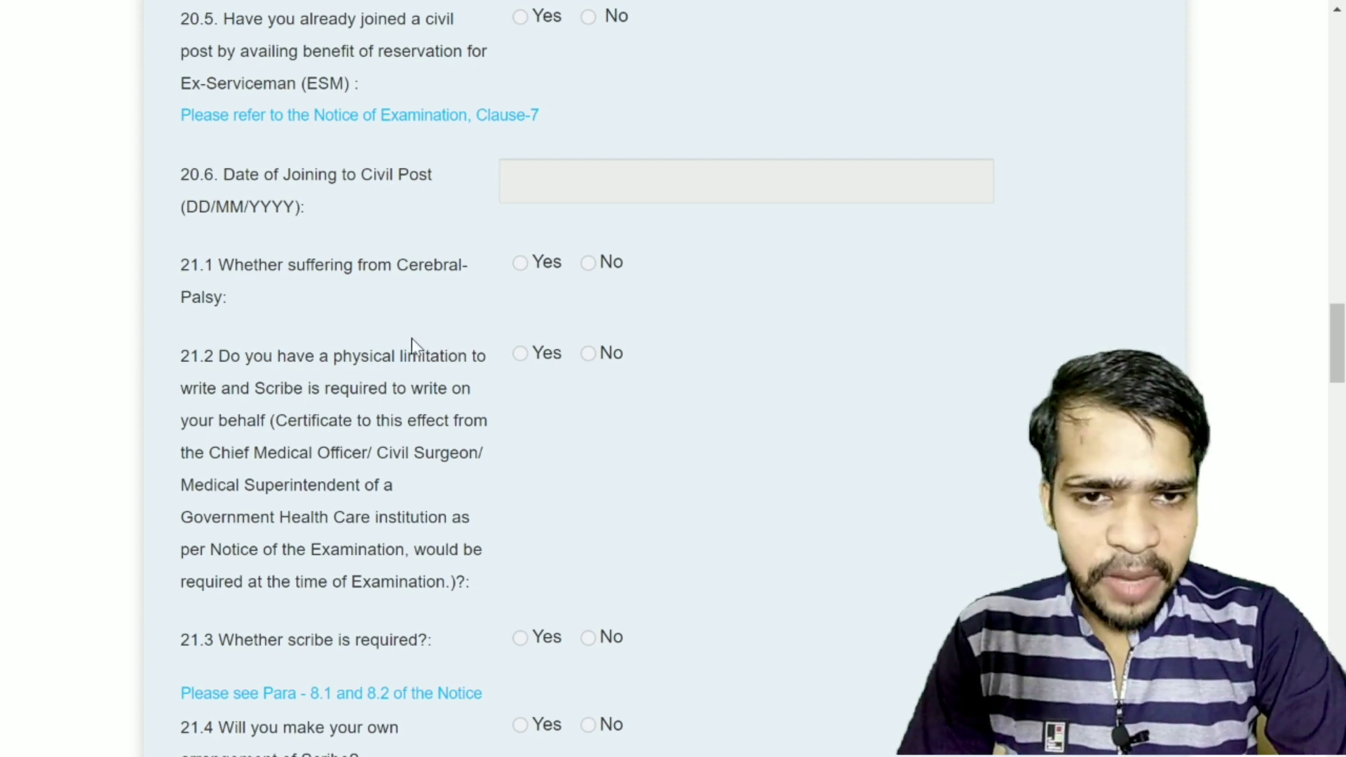
scroll(354, 322, "down", 3)
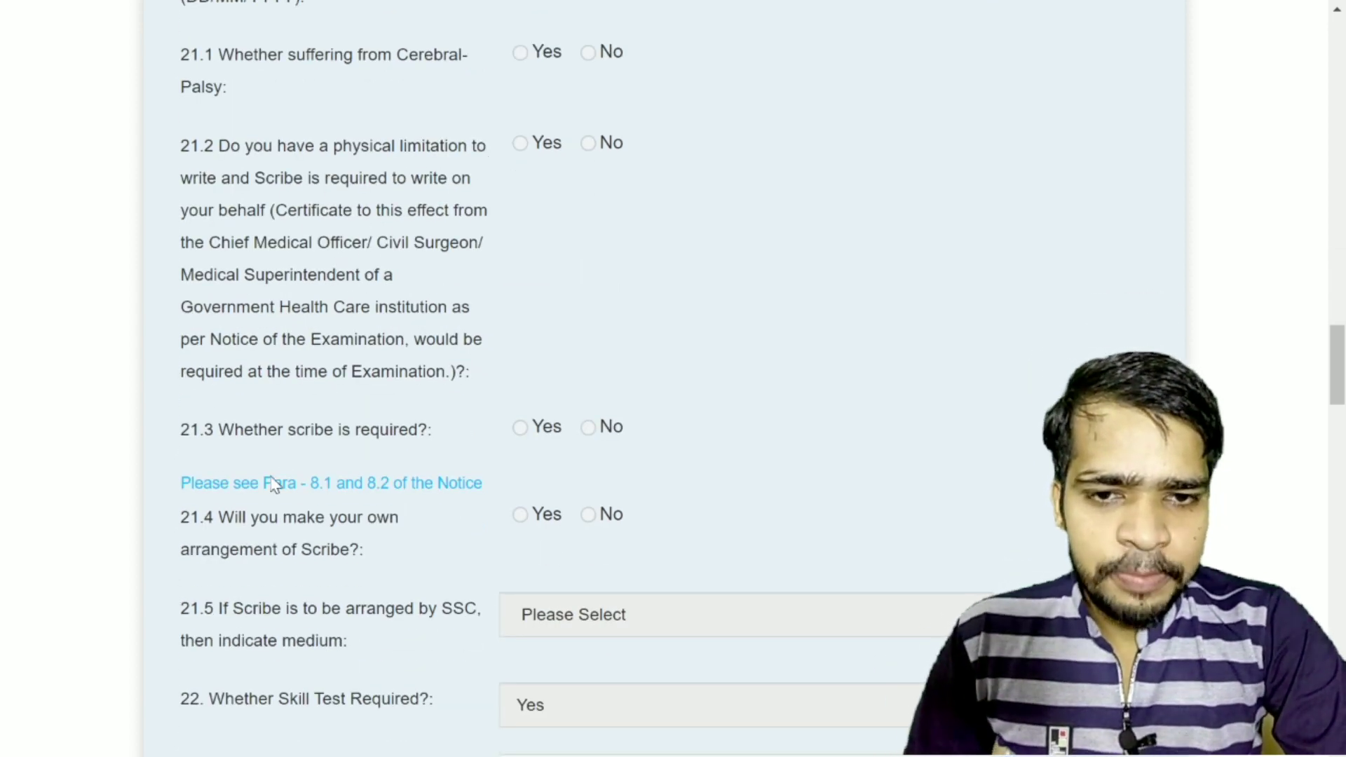
scroll(273, 484, "down", 2)
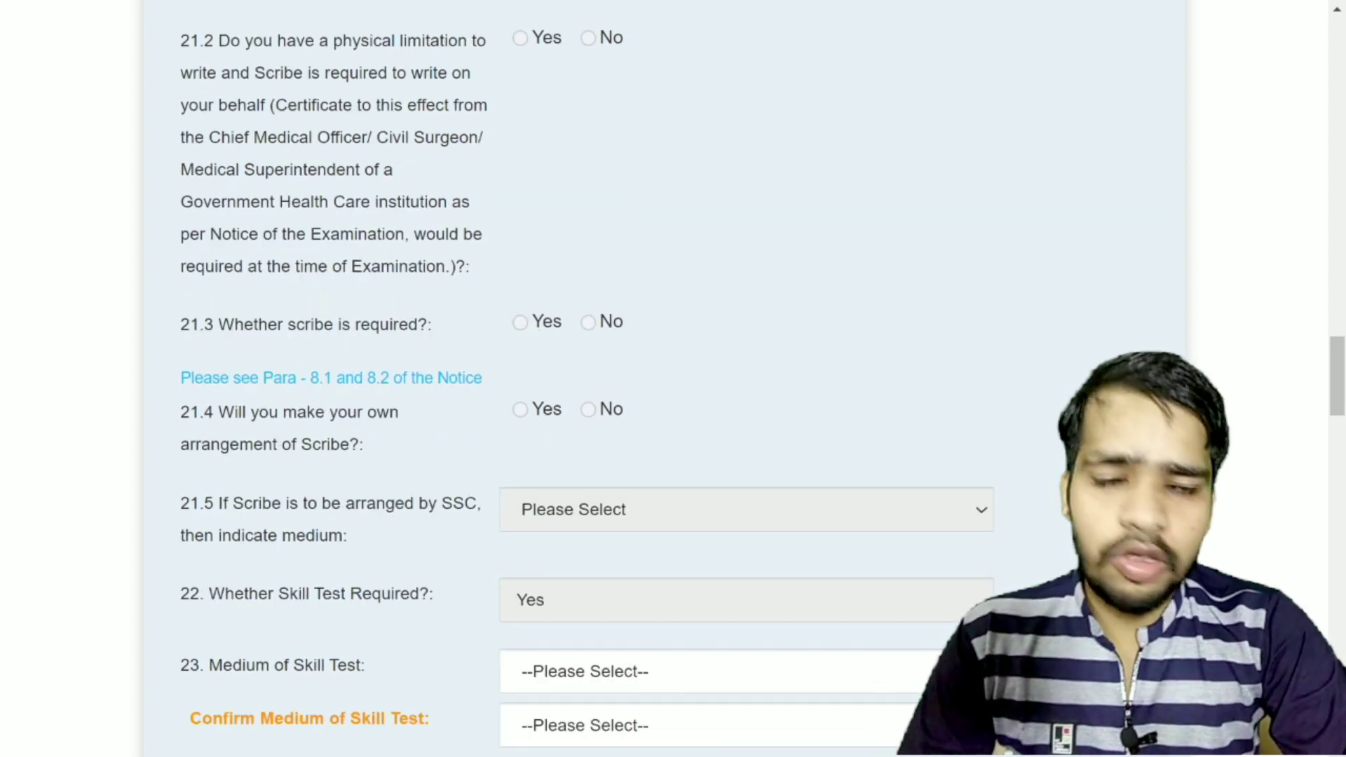
scroll(542, 344, "up", 4)
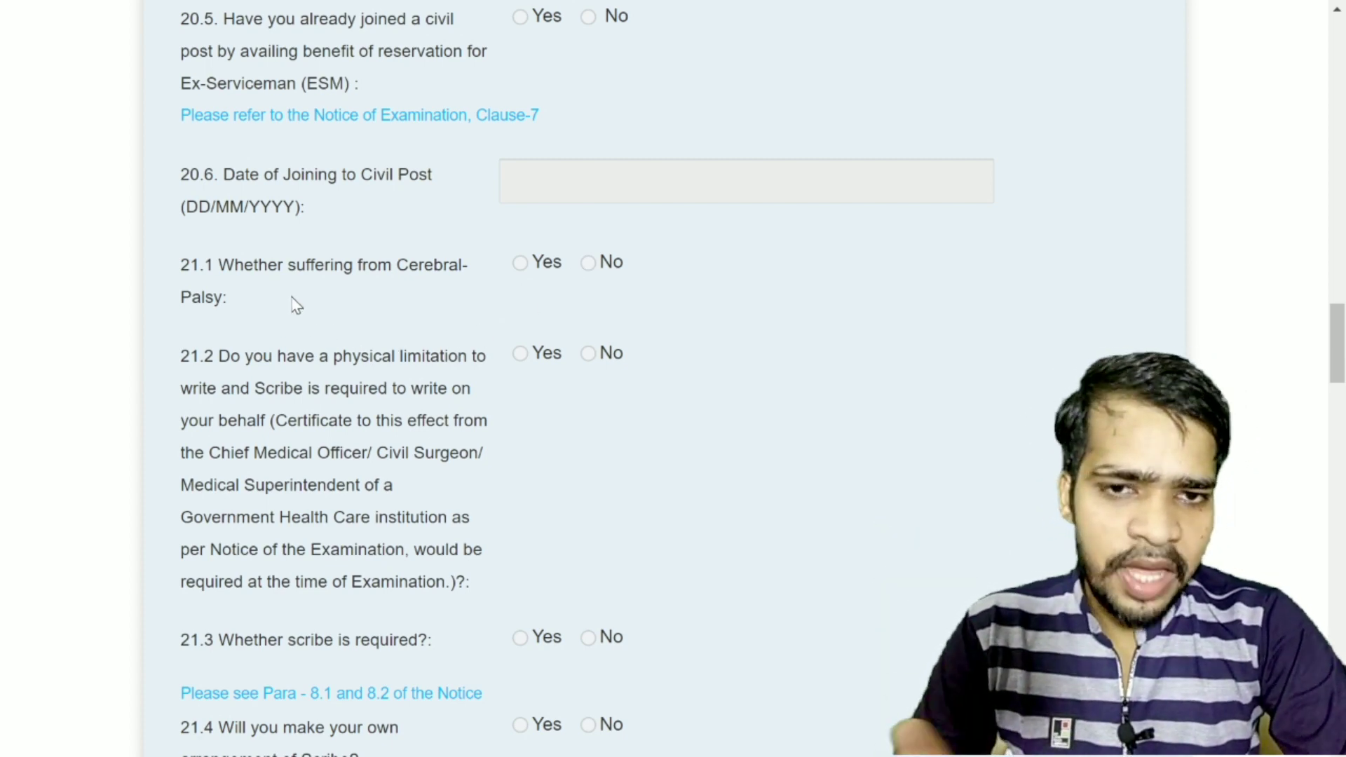
scroll(354, 319, "down", 1)
scroll(354, 321, "down", 3)
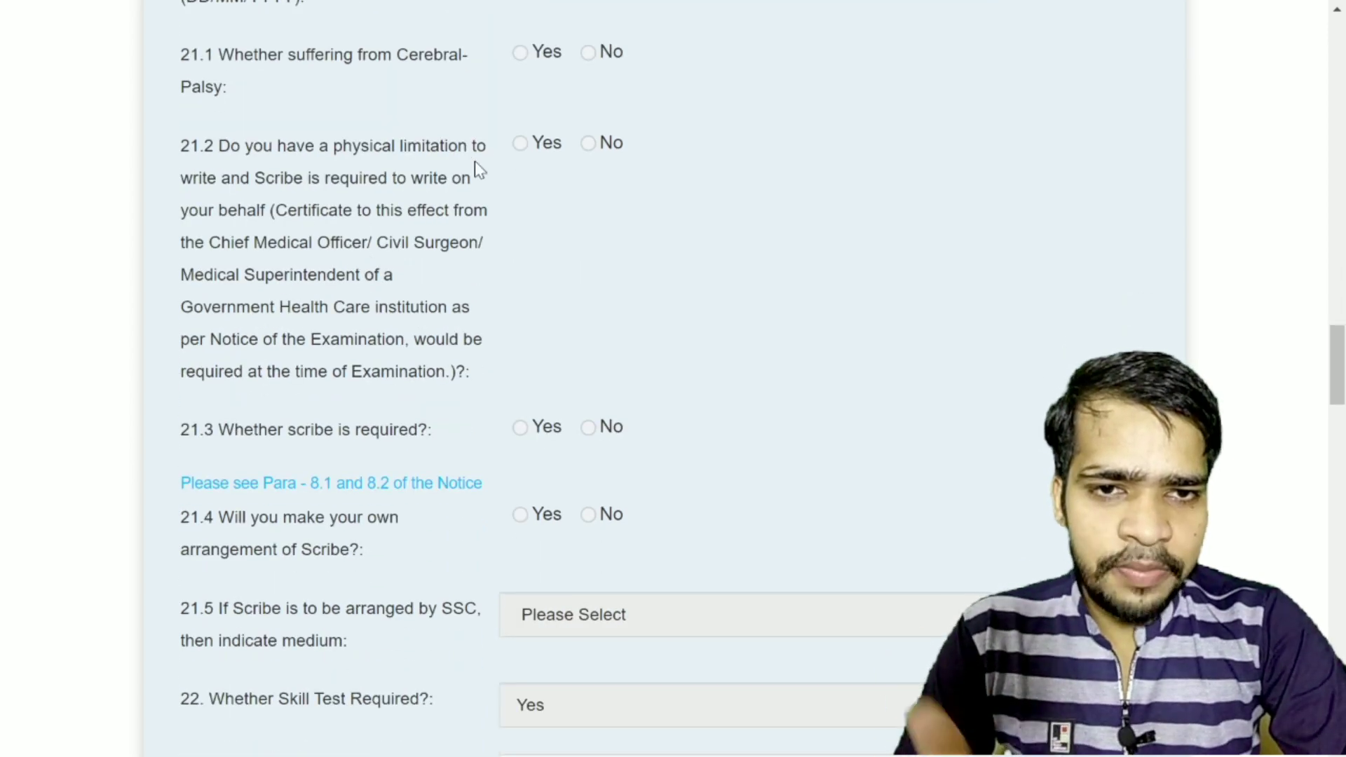
scroll(277, 482, "down", 2)
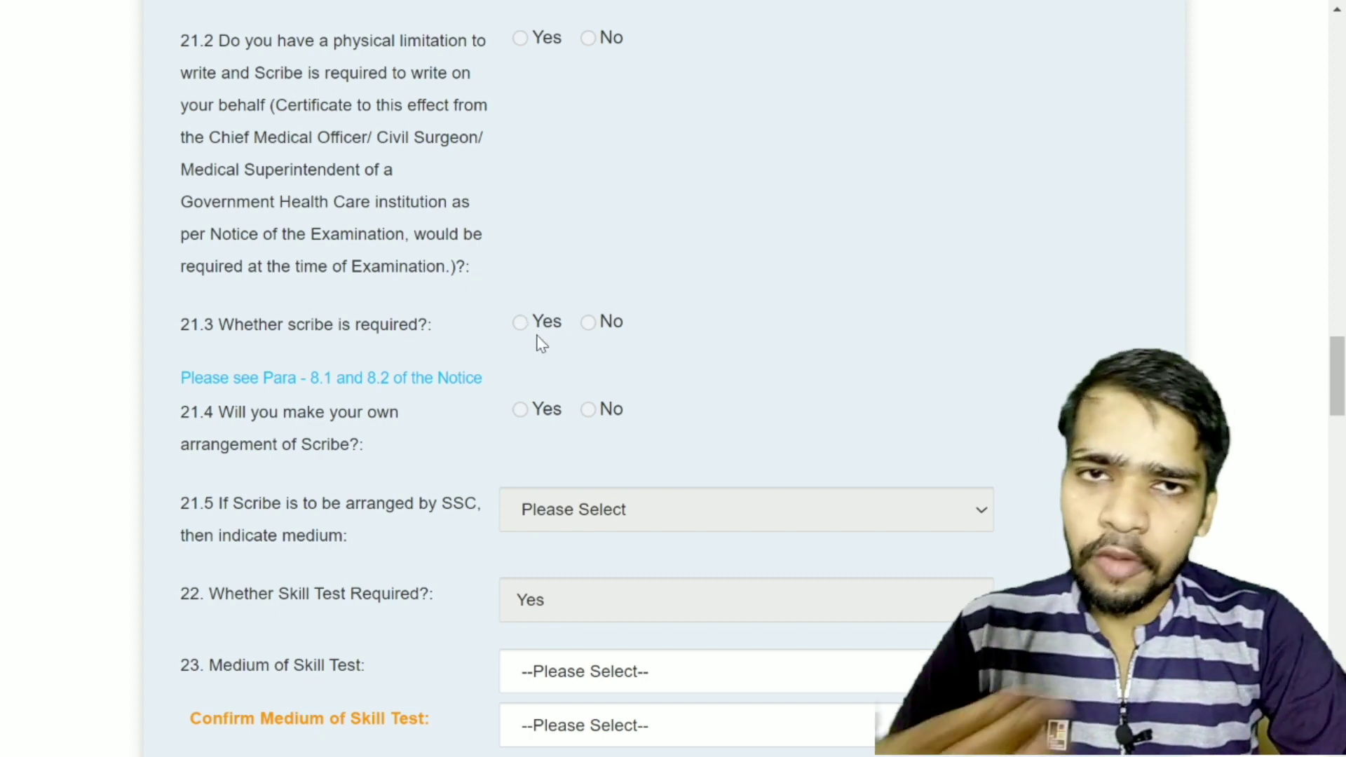
Set the Medium of Skill Test in question 23 and its confirmation to Hindi.
scroll(541, 344, "down", 3)
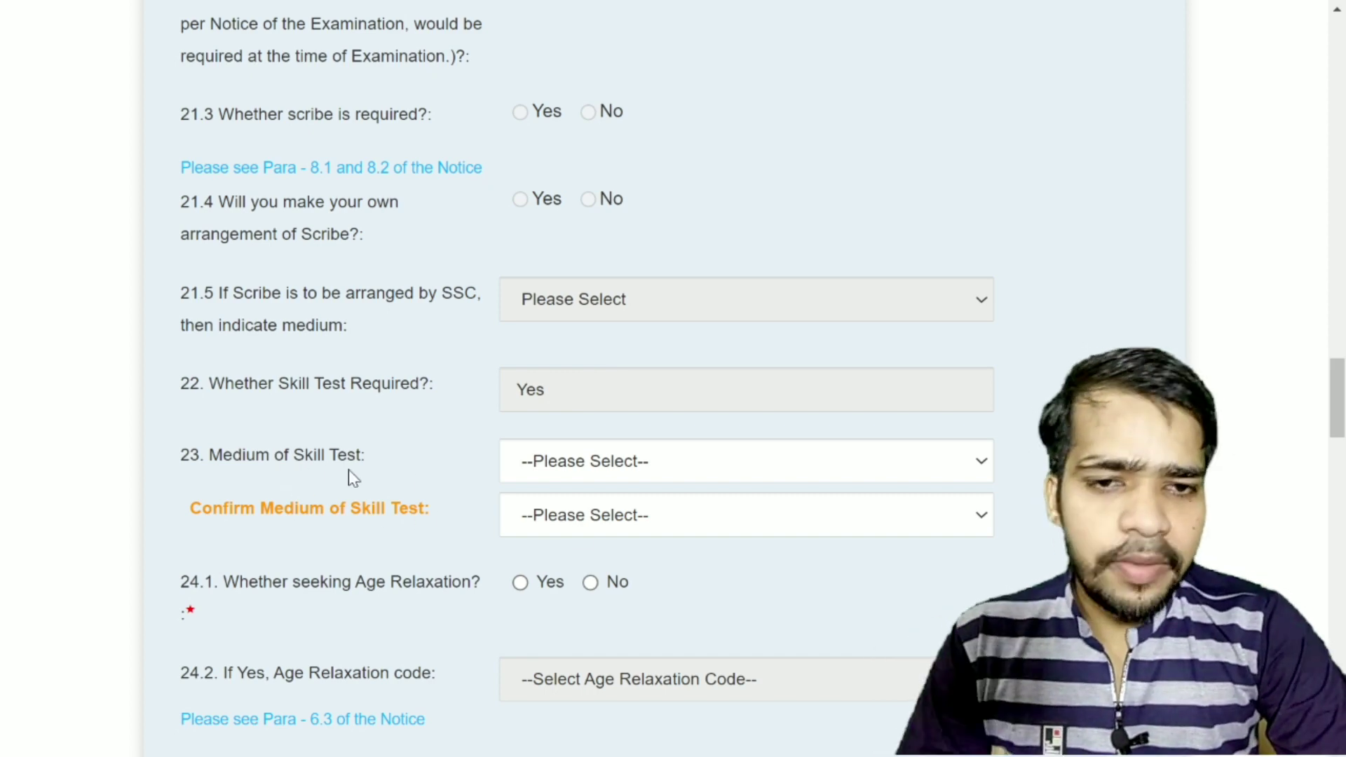
left_click(674, 477)
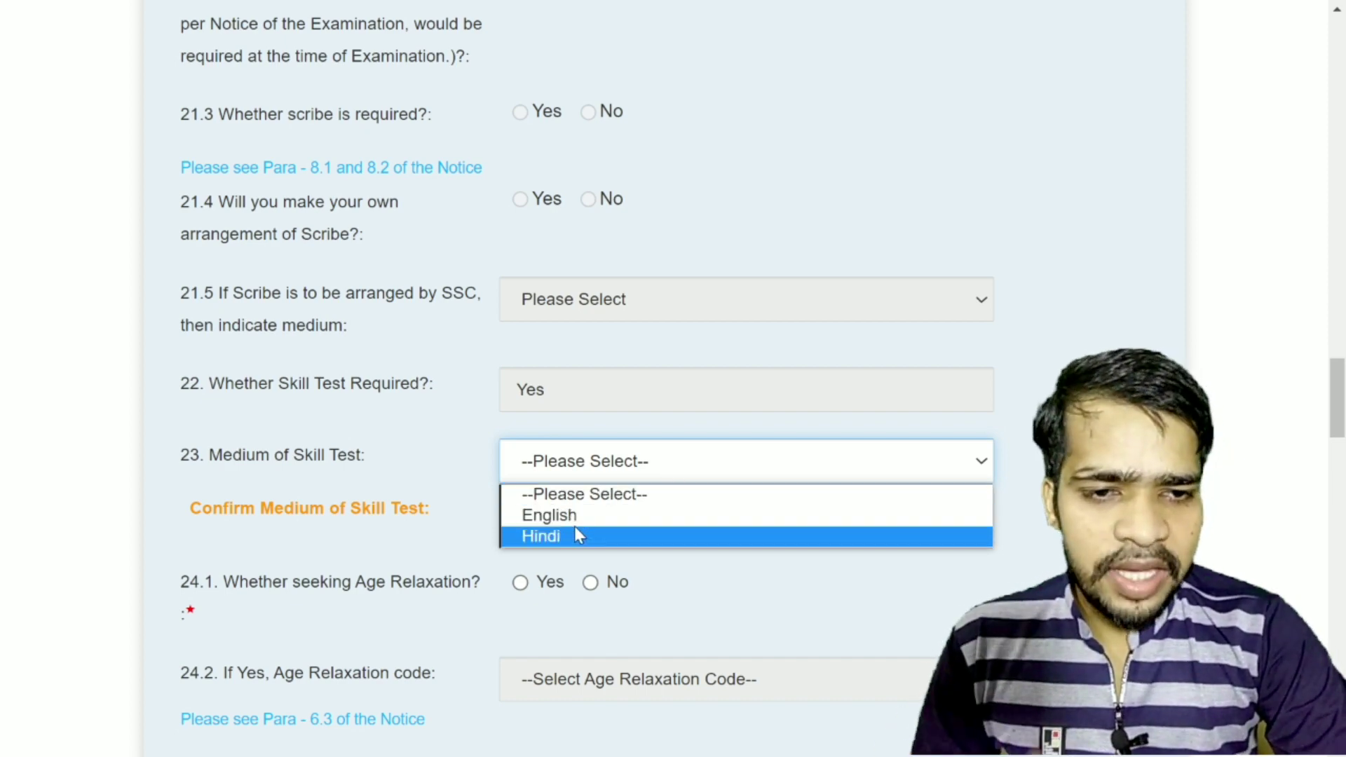
left_click(575, 535)
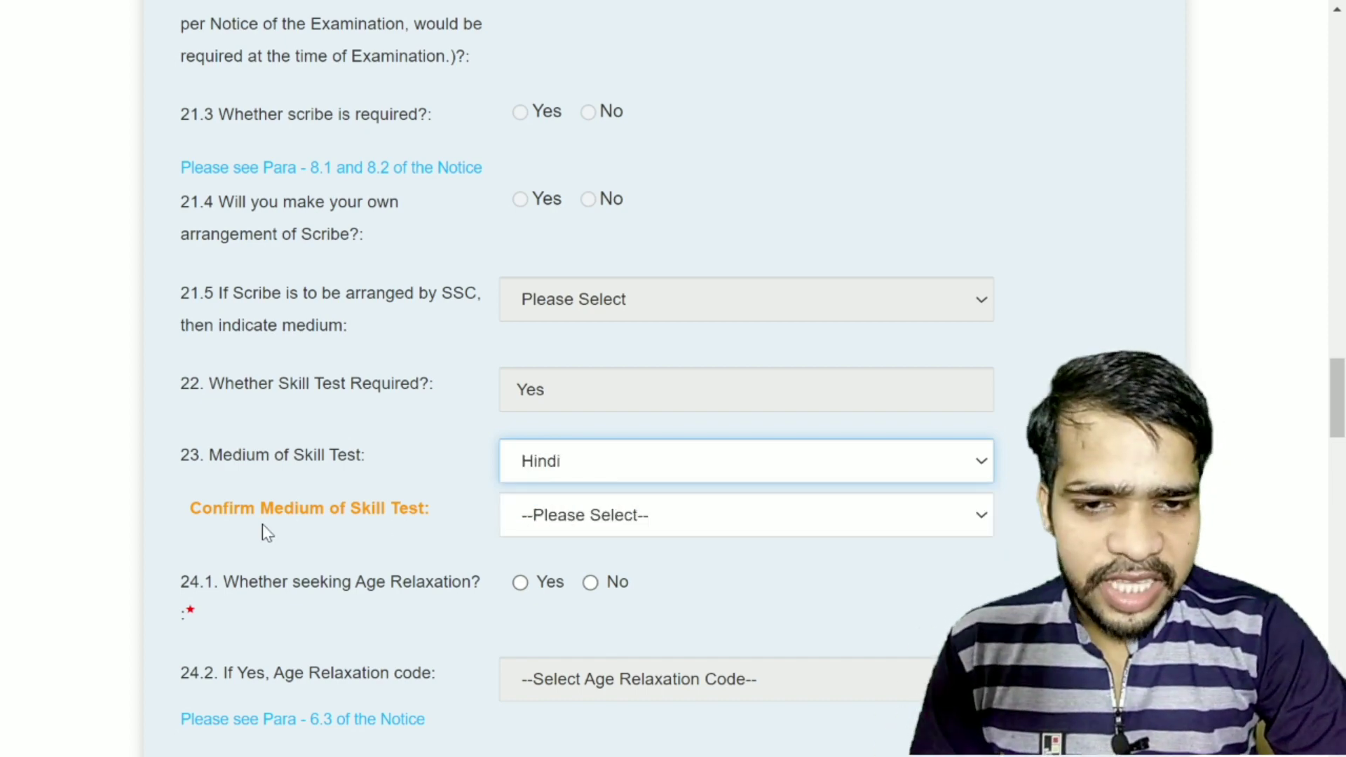
left_click(655, 525)
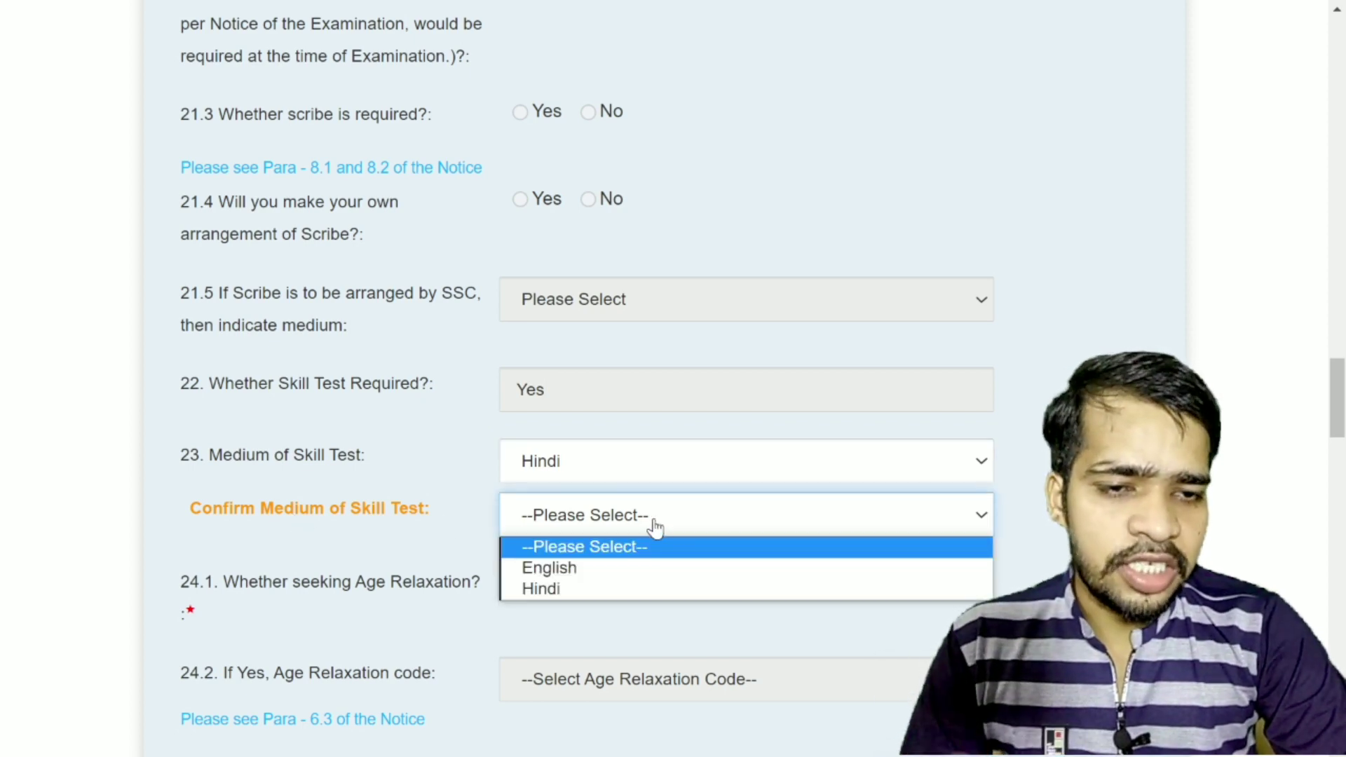
left_click(563, 592)
Answer Yes to question 24.1 on seeking age relaxation and view the available age relaxation codes in 24.2.
scroll(436, 572, "down", 3)
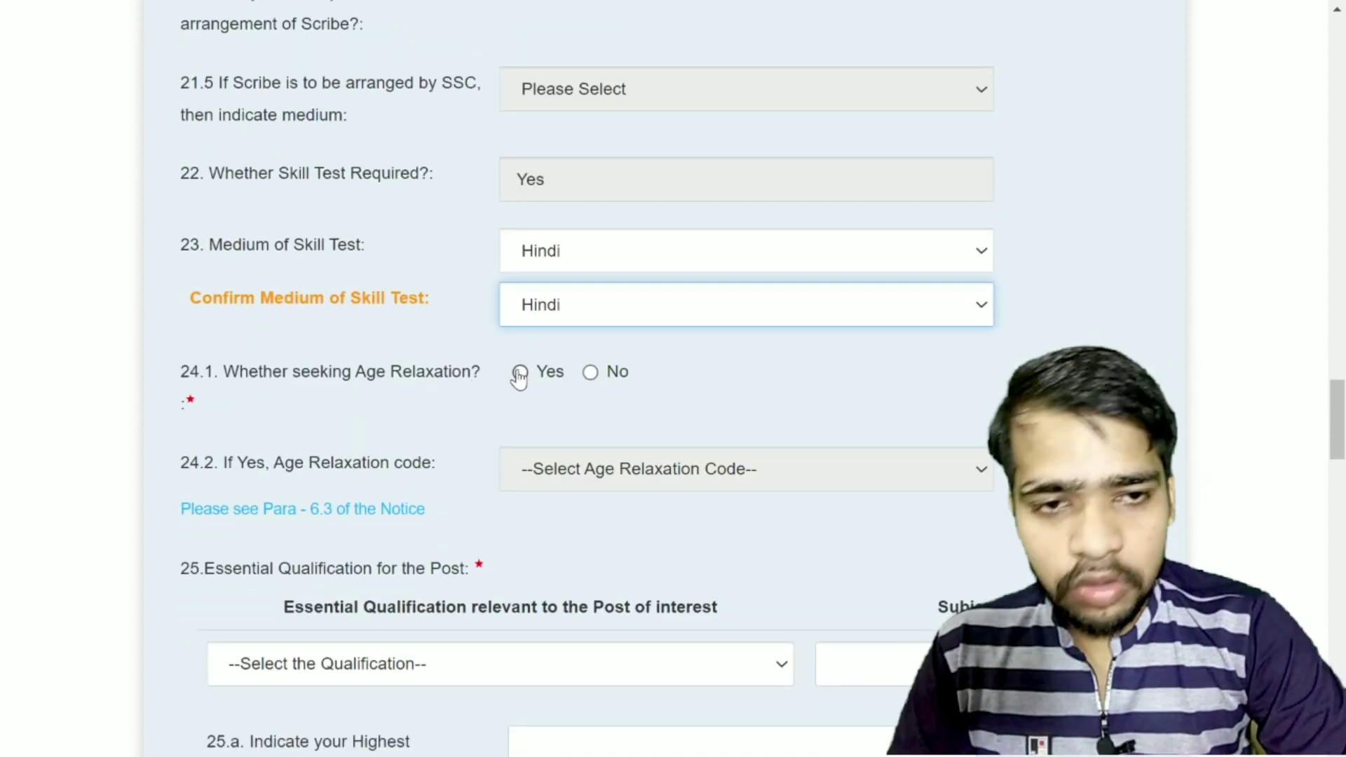
left_click(523, 375)
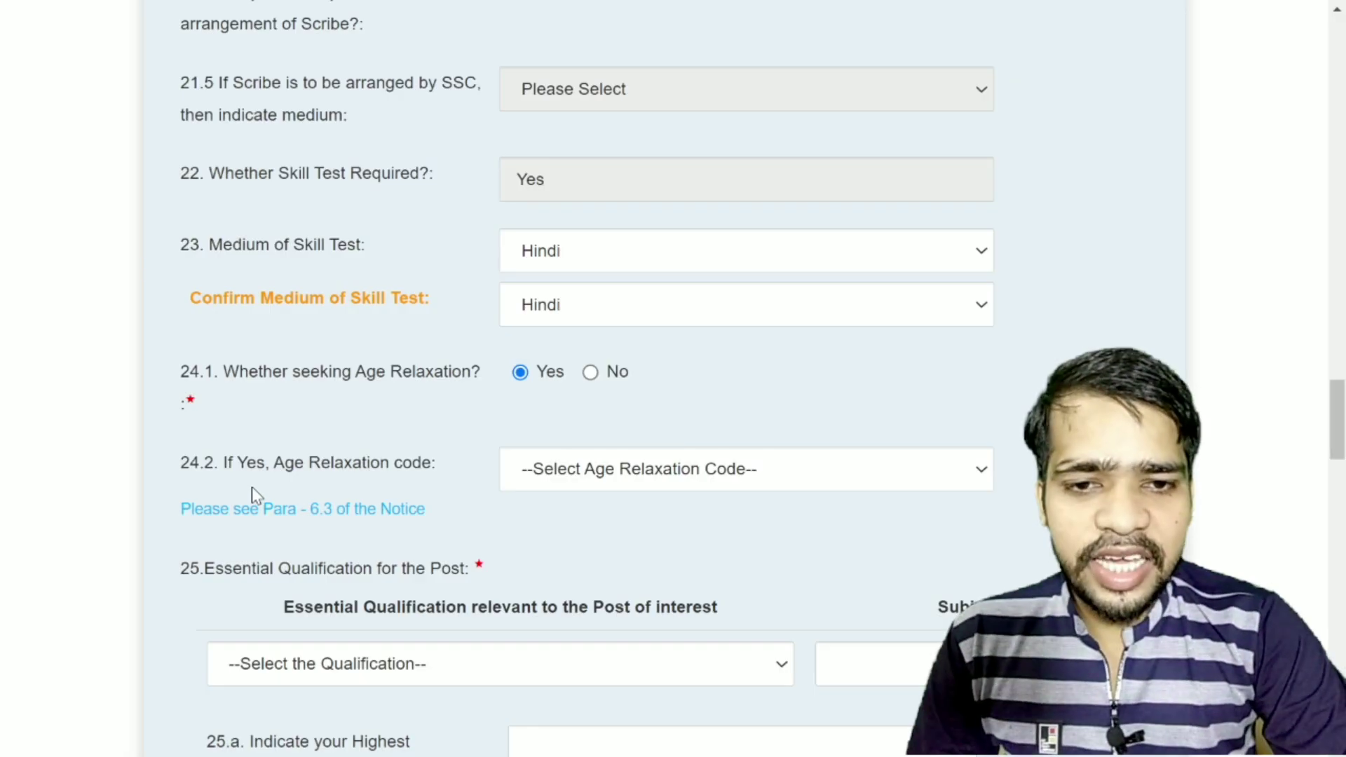
left_click(615, 479)
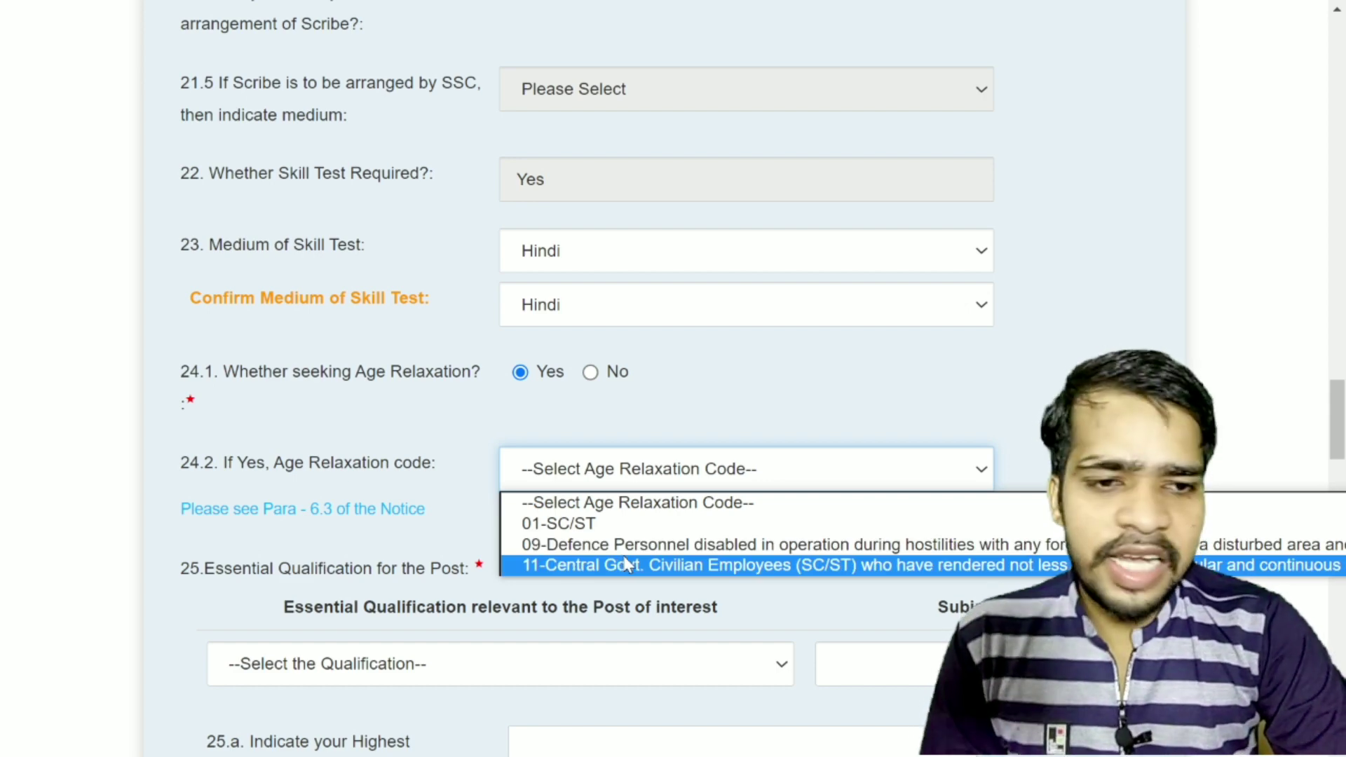
left_click(1115, 342)
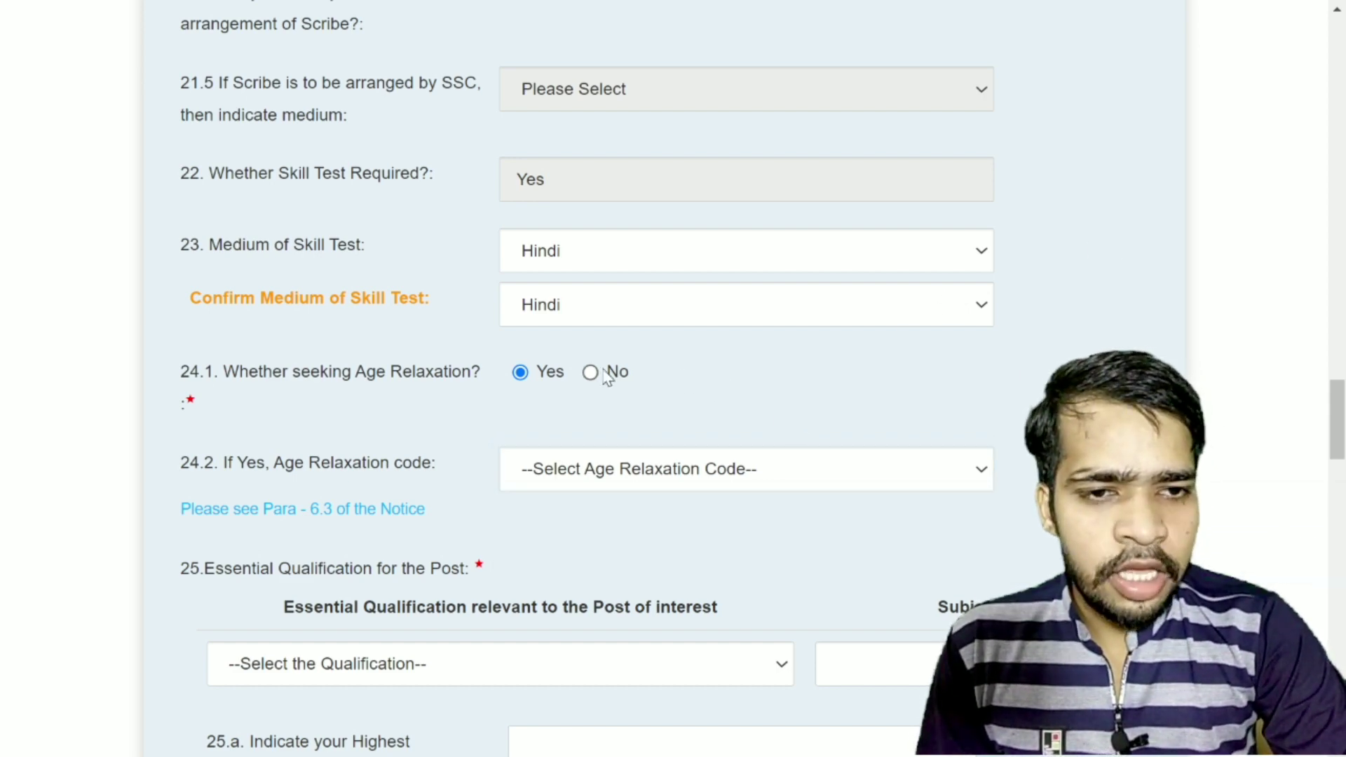
Set the essential qualification in question 25 to the 10th Standard pass option and its subject to matriculation.
scroll(480, 508, "down", 3)
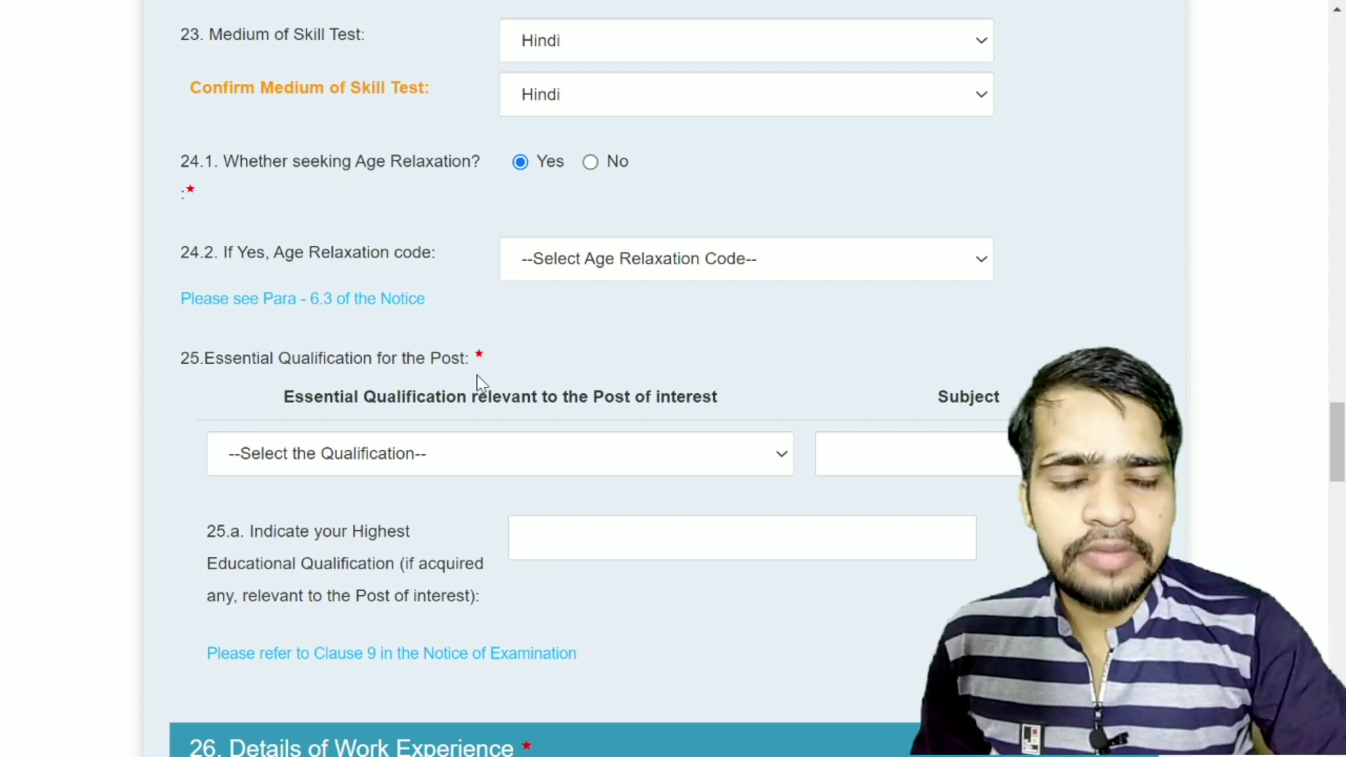
left_click(536, 468)
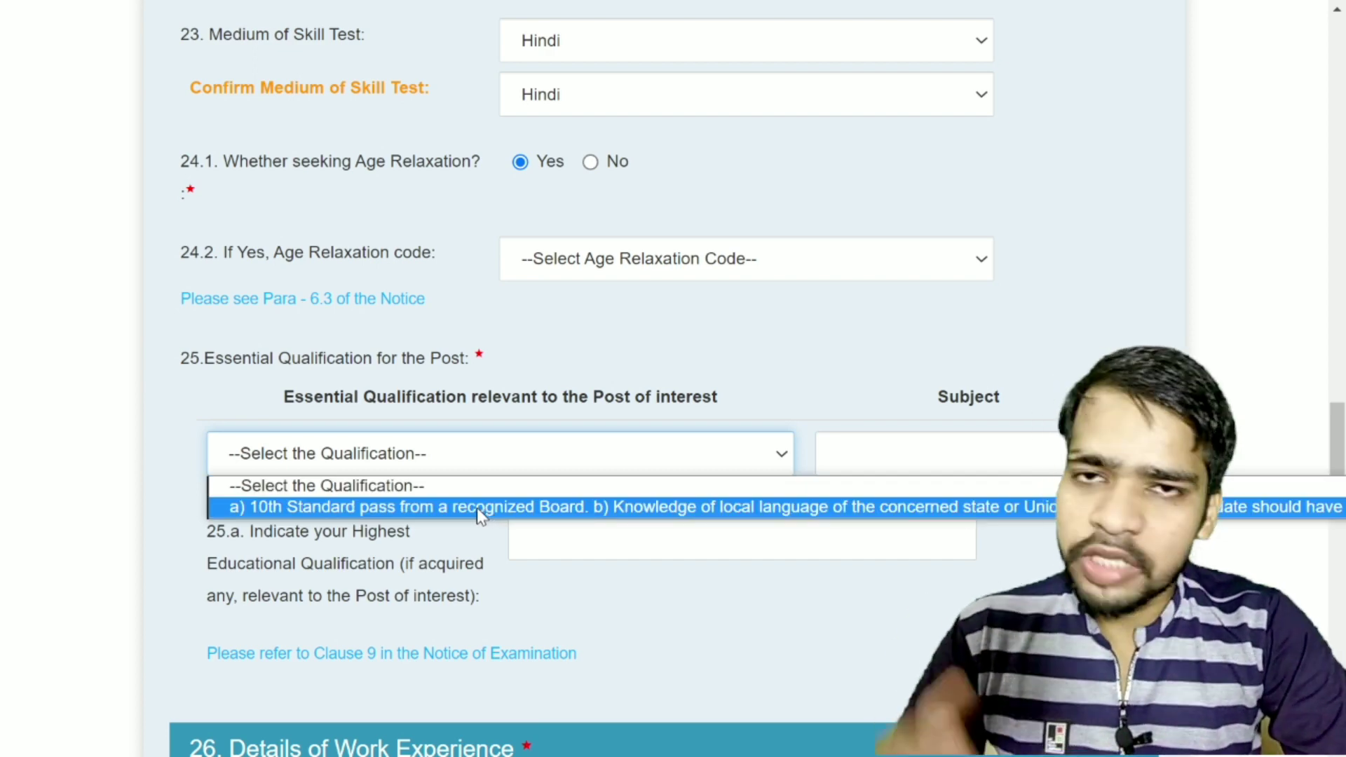
left_click(478, 517)
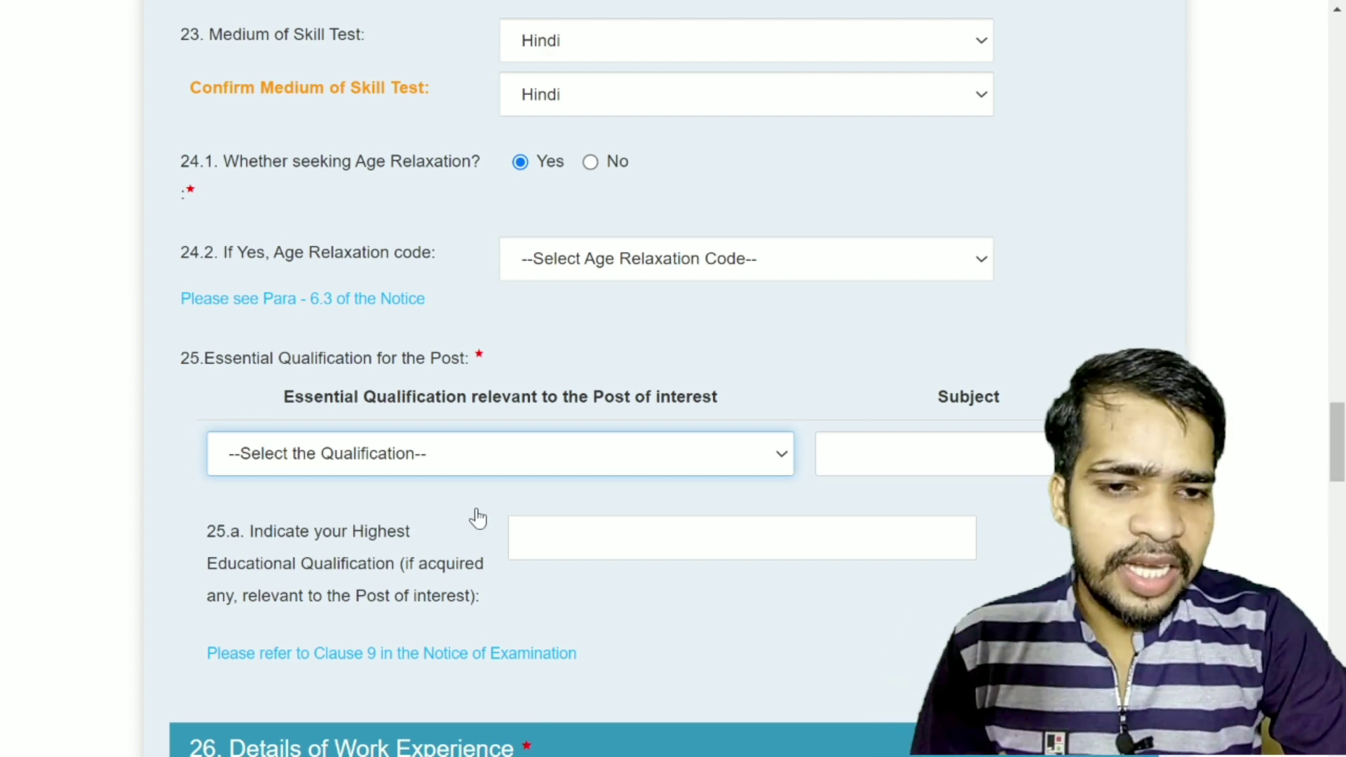
key("Down")
left_click(1007, 472)
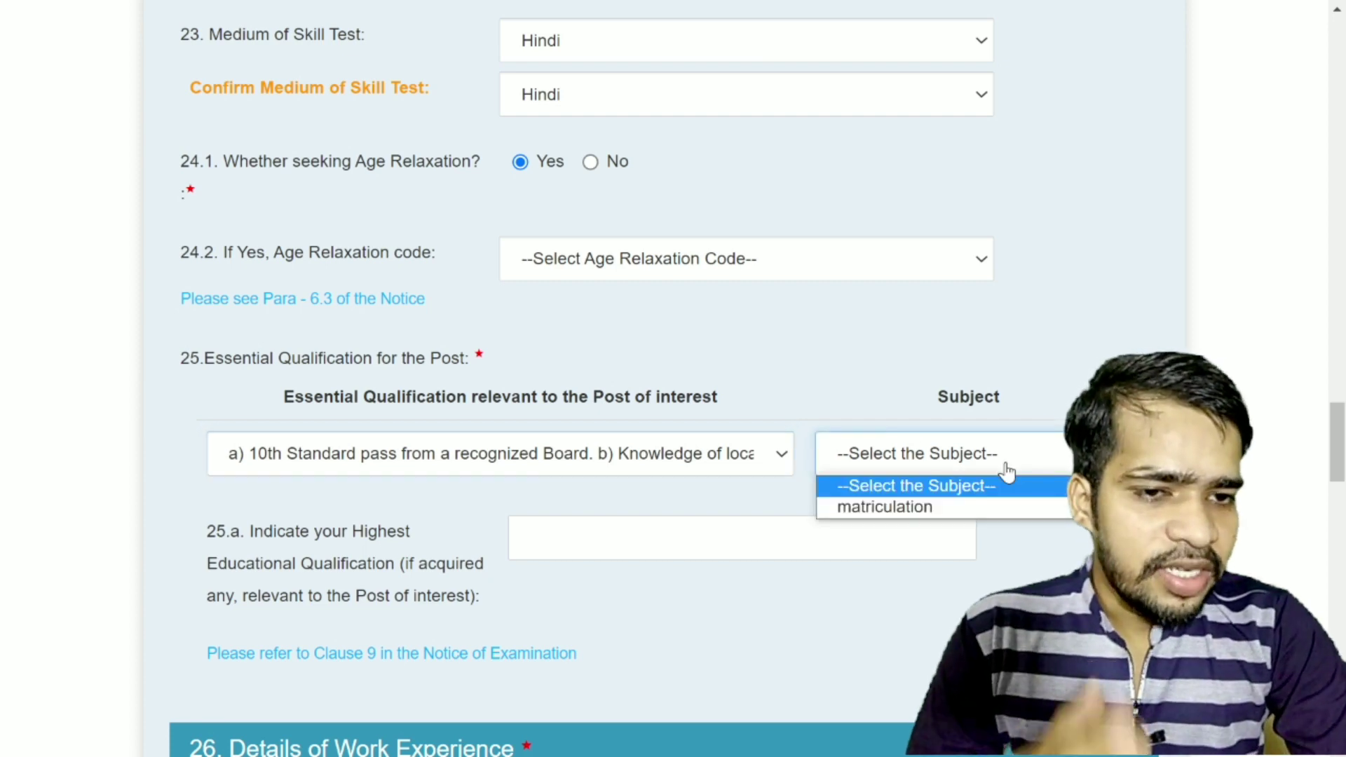
left_click(971, 508)
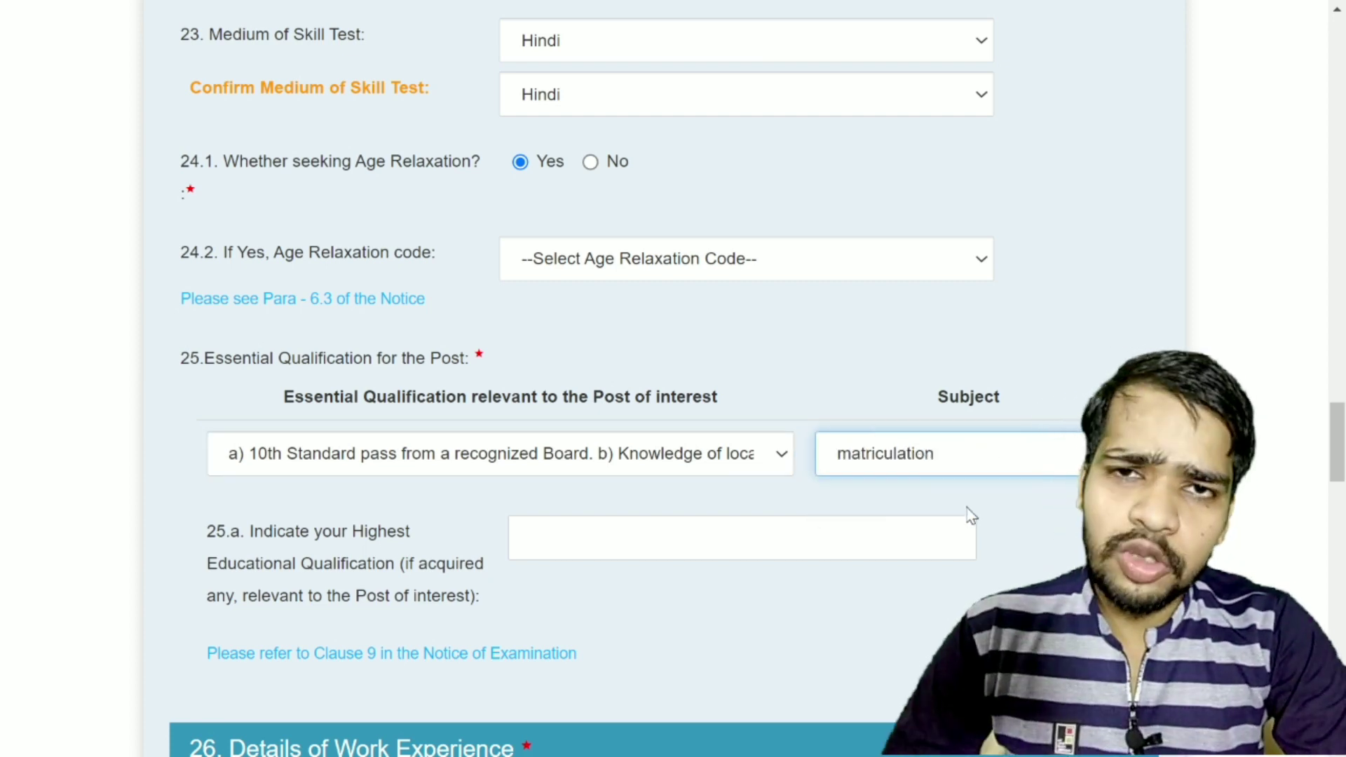
left_click(992, 457)
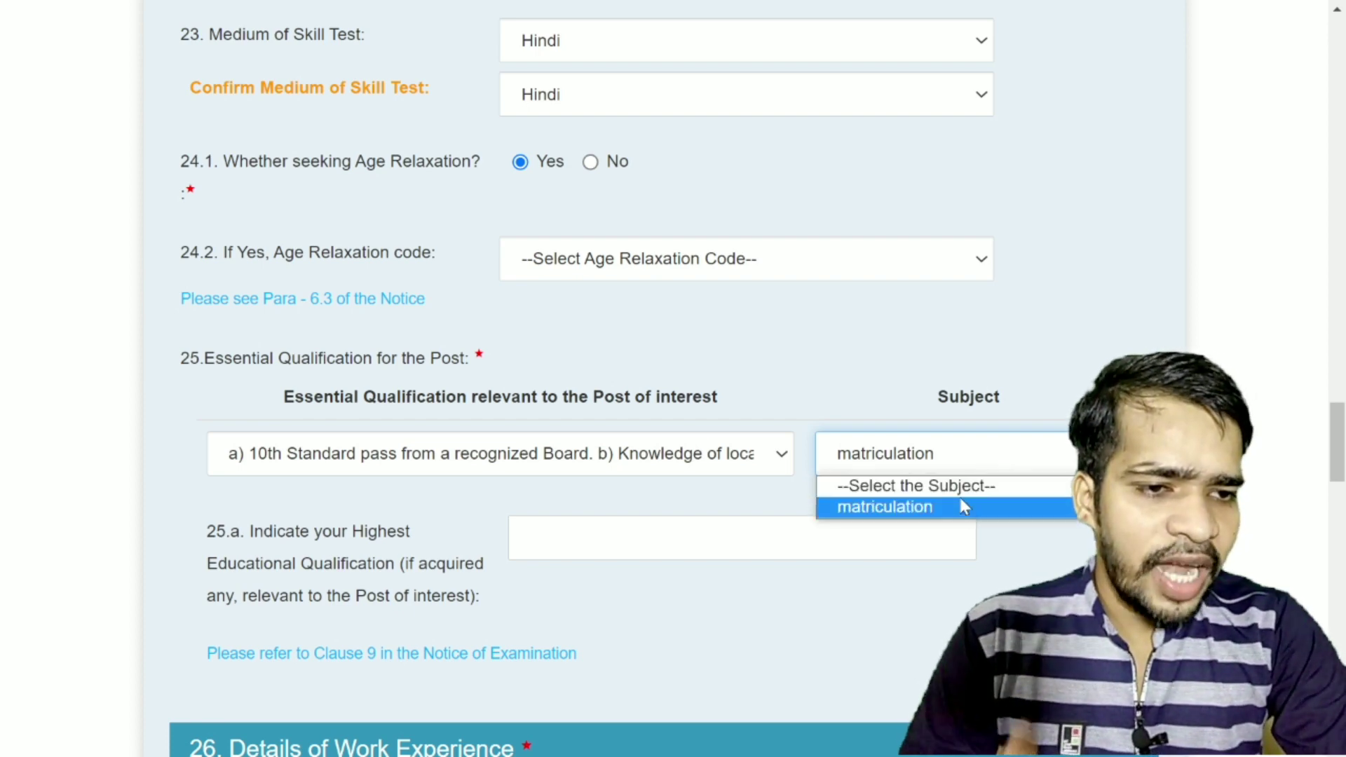
left_click(960, 509)
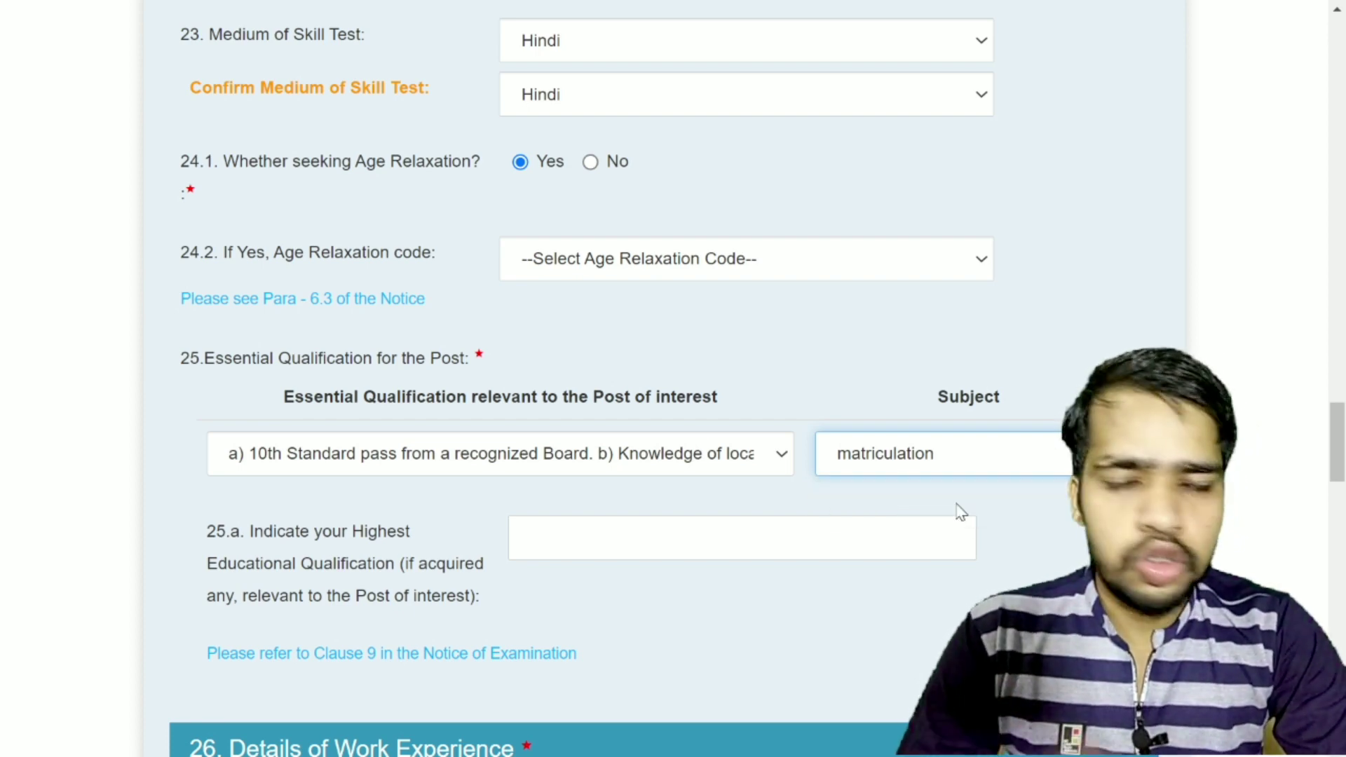
Look over the highest educational qualification, work experience, correspondence address and permanent address sections from 25.a to 28.
scroll(224, 436, "down", 2)
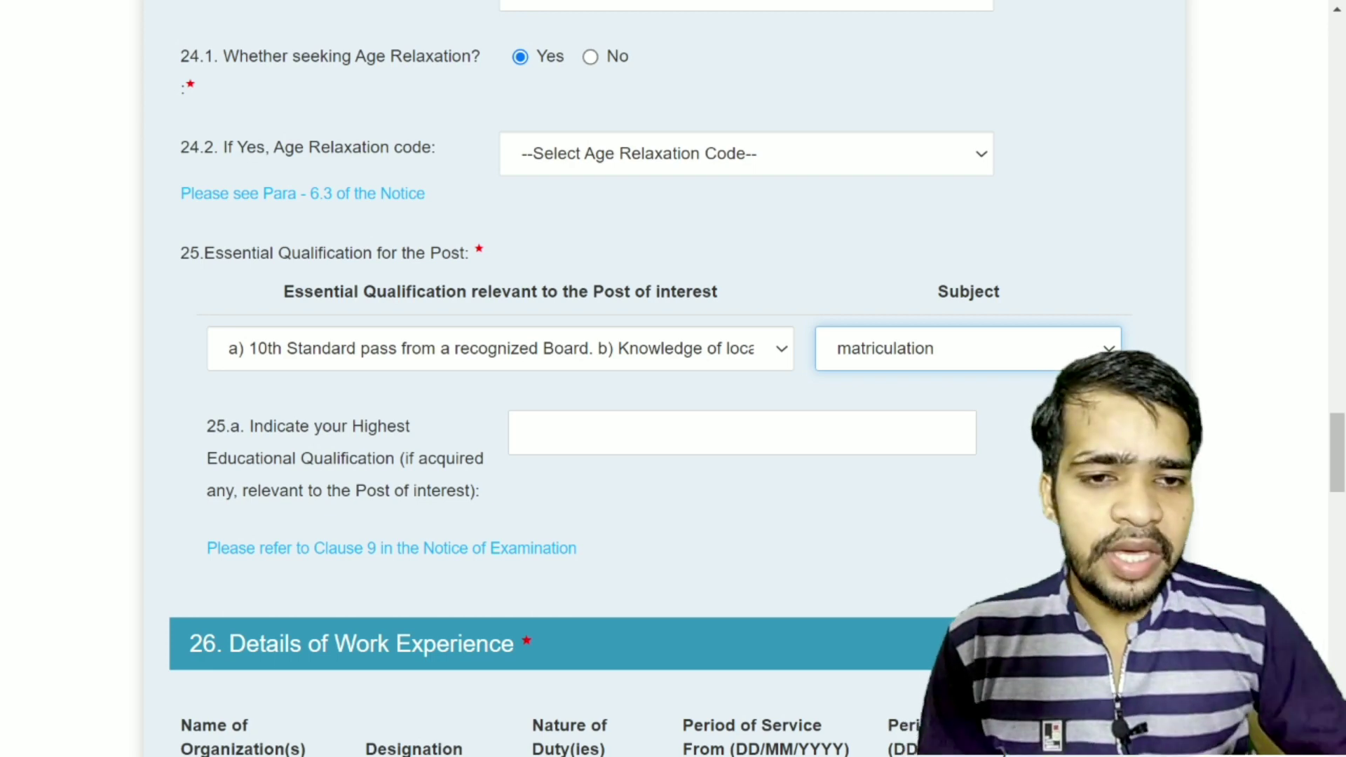
left_click(742, 433)
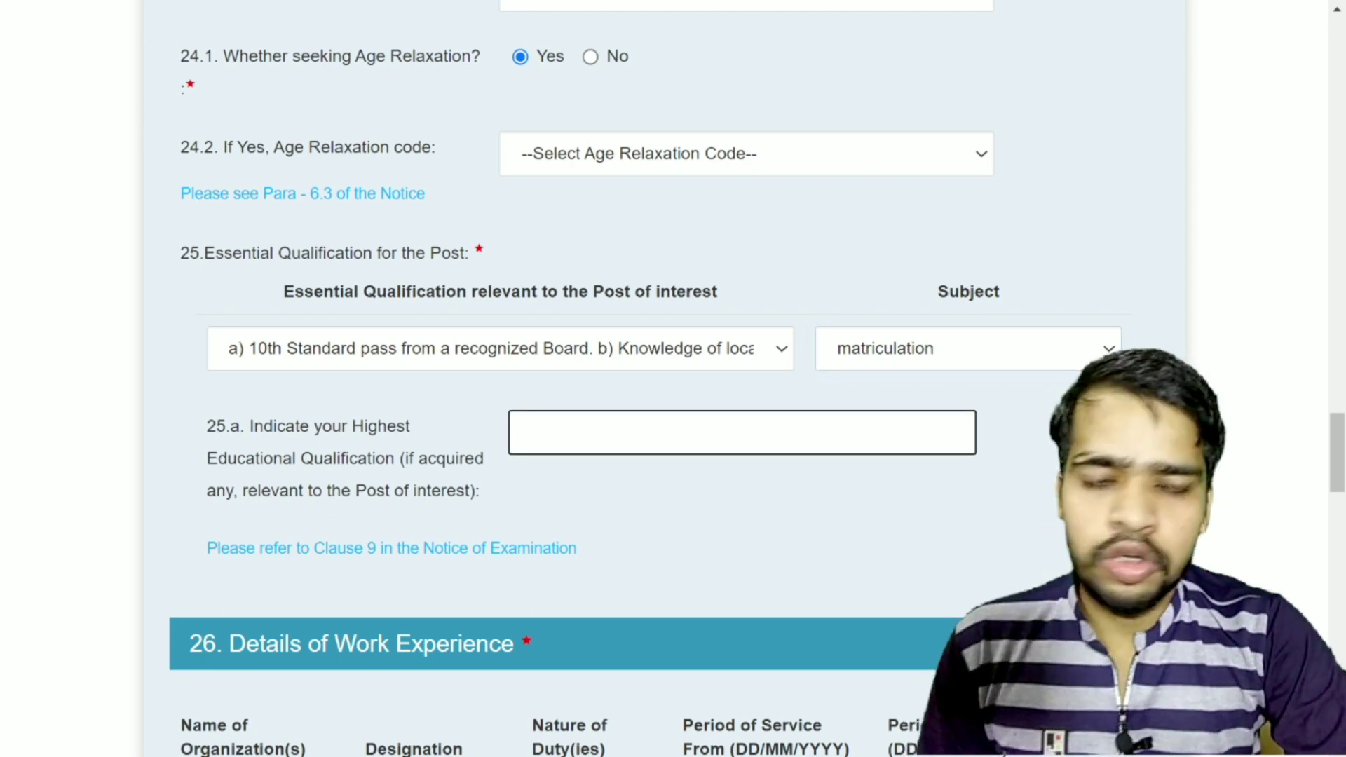
scroll(750, 454, "down", 1)
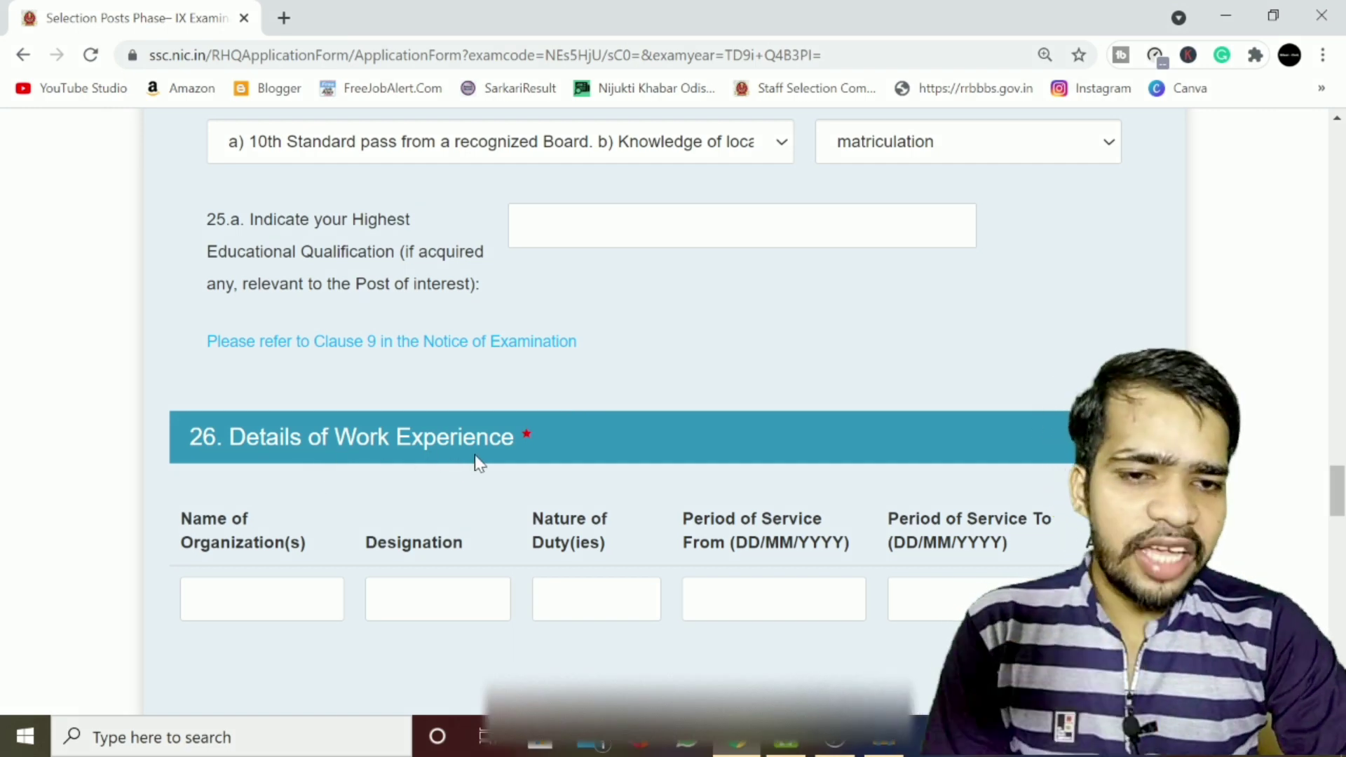
scroll(481, 463, "down", 1)
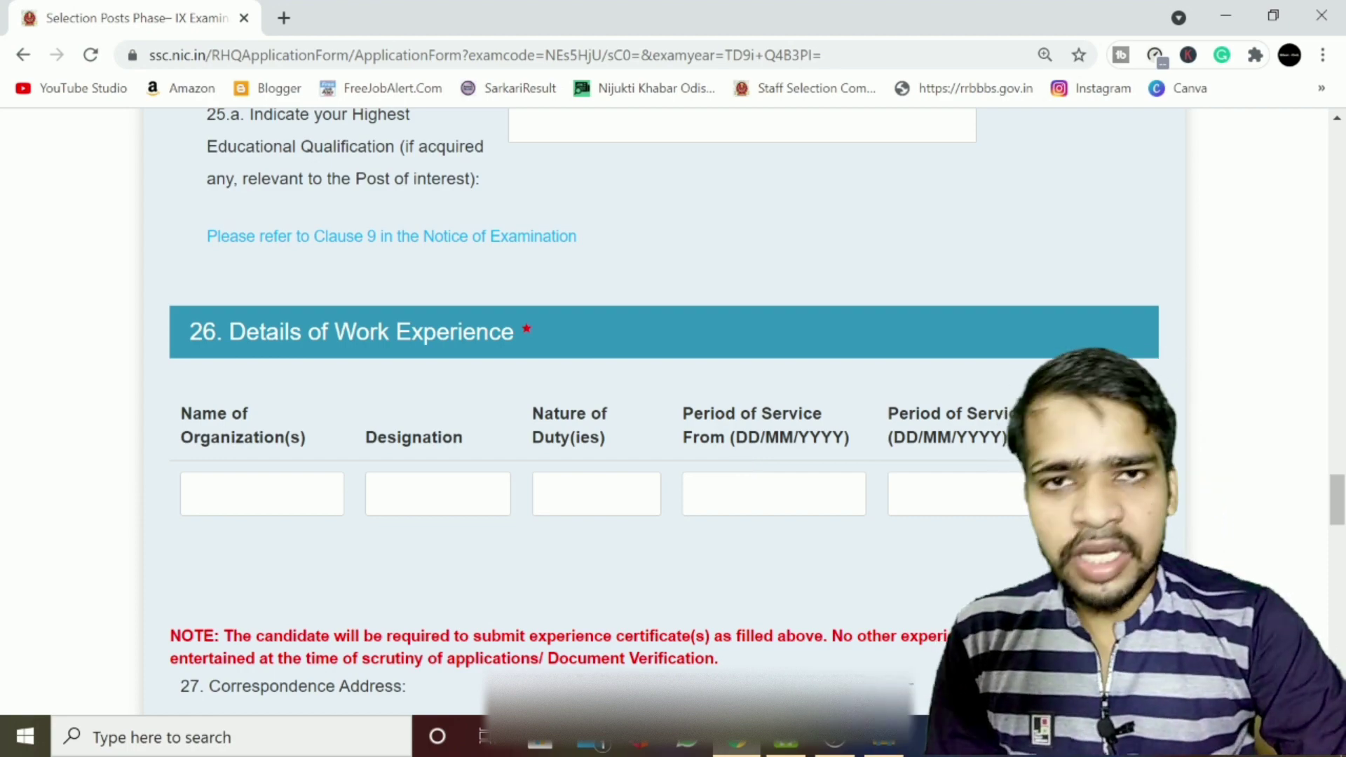
left_click(975, 494)
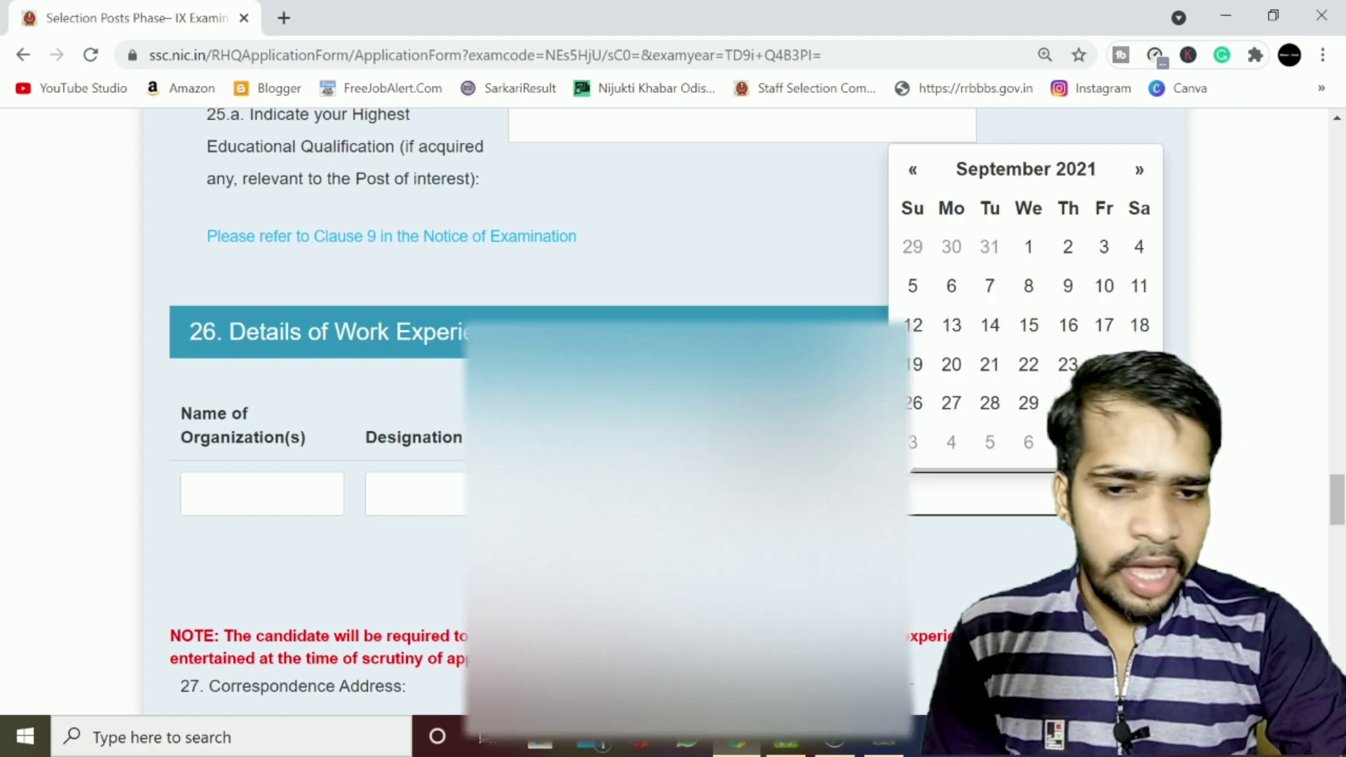
scroll(666, 421, "down", 2)
scroll(667, 421, "down", 3)
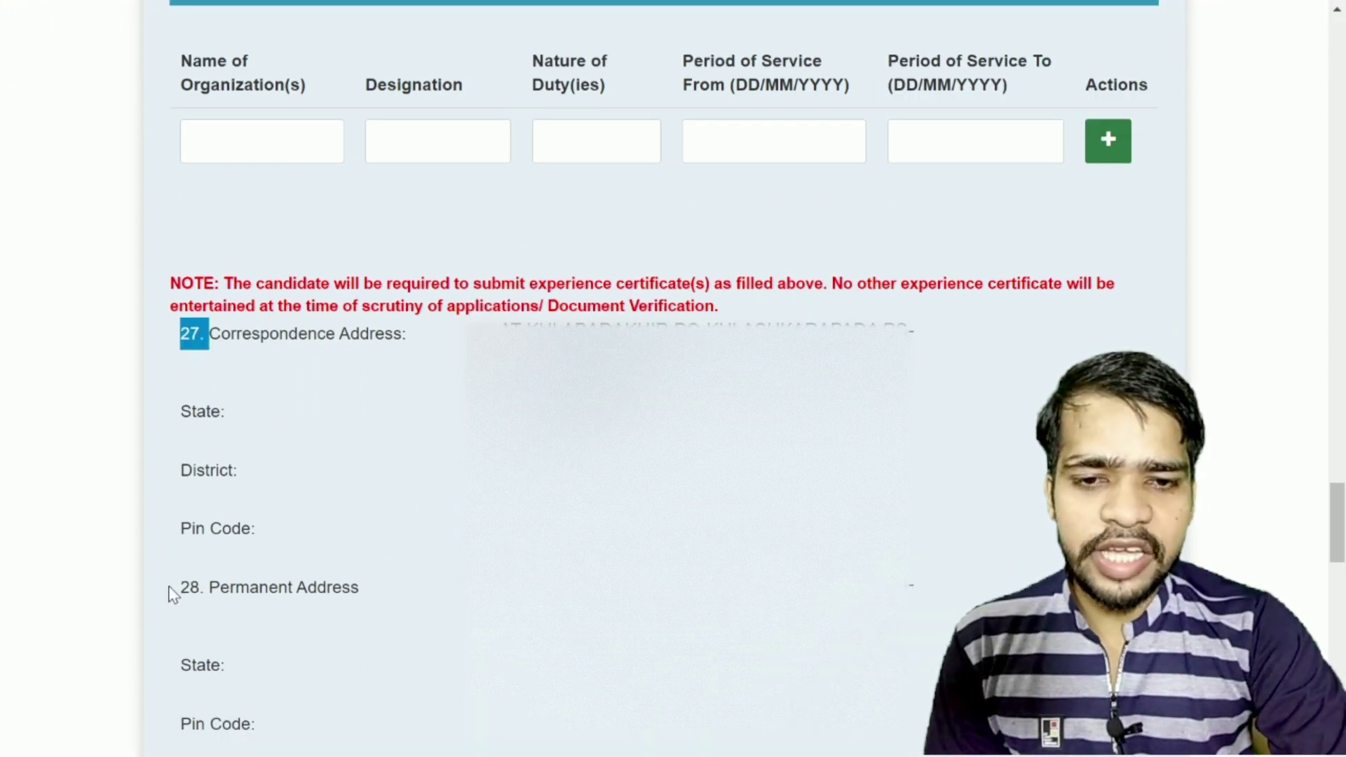
left_click_drag(176, 586, 187, 581)
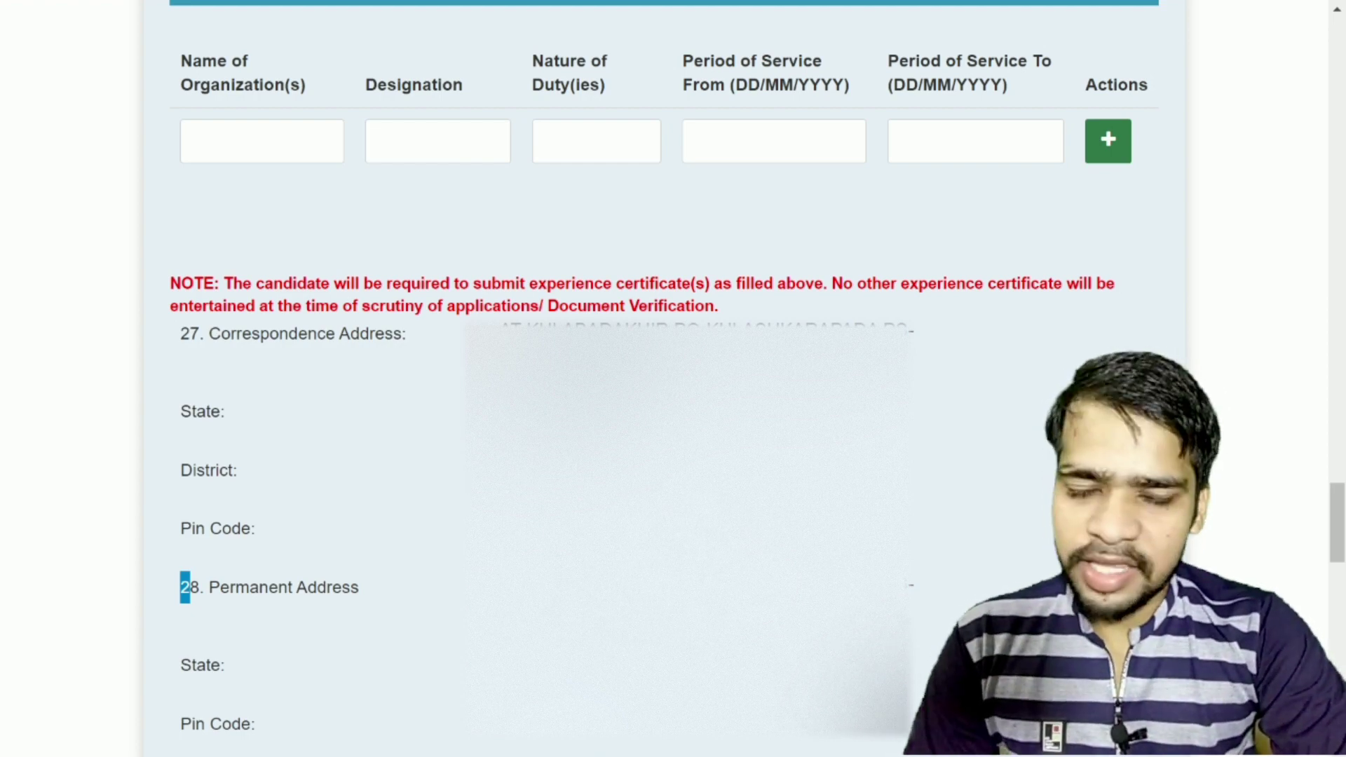
scroll(667, 421, "down", 1)
scroll(666, 421, "down", 1)
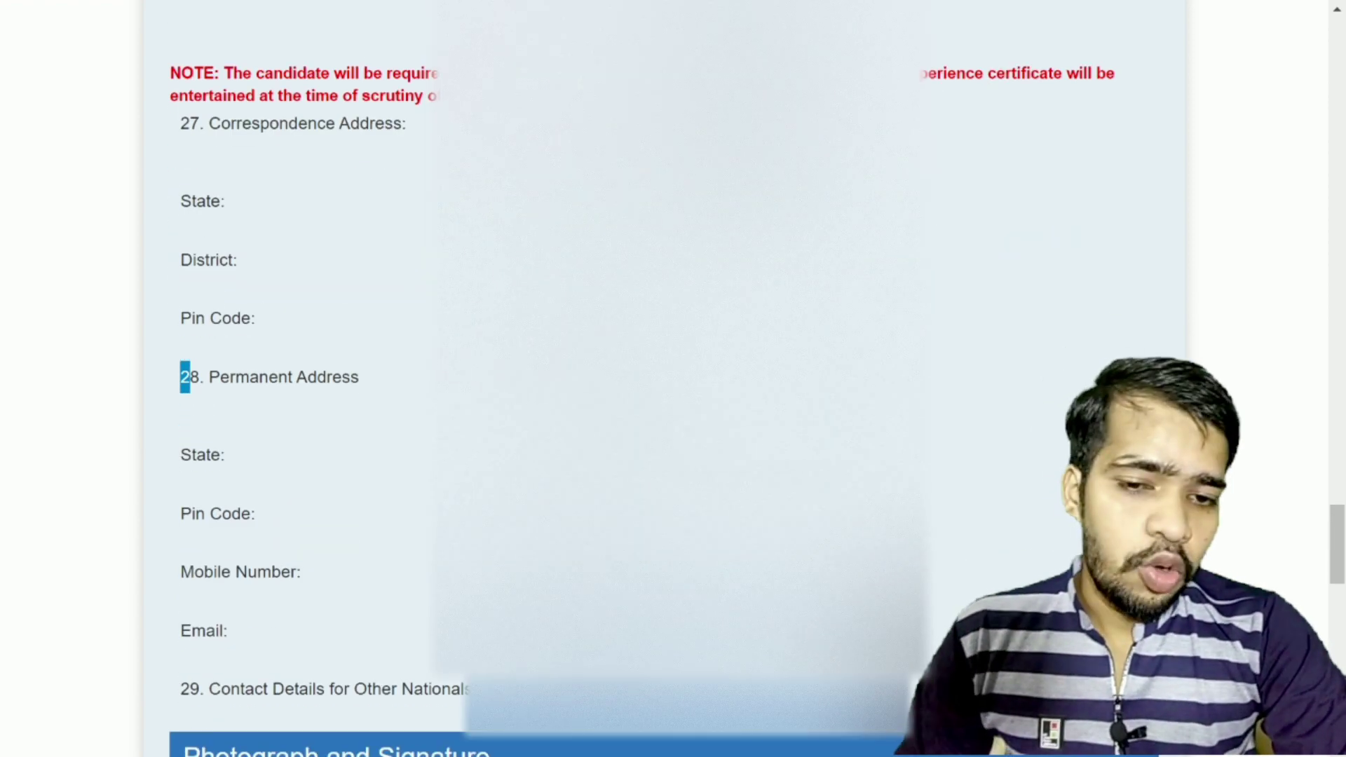
Examine the Photograph and Signature section for the photo date, allowed file sizes, format and image size requirements.
scroll(378, 421, "down", 4)
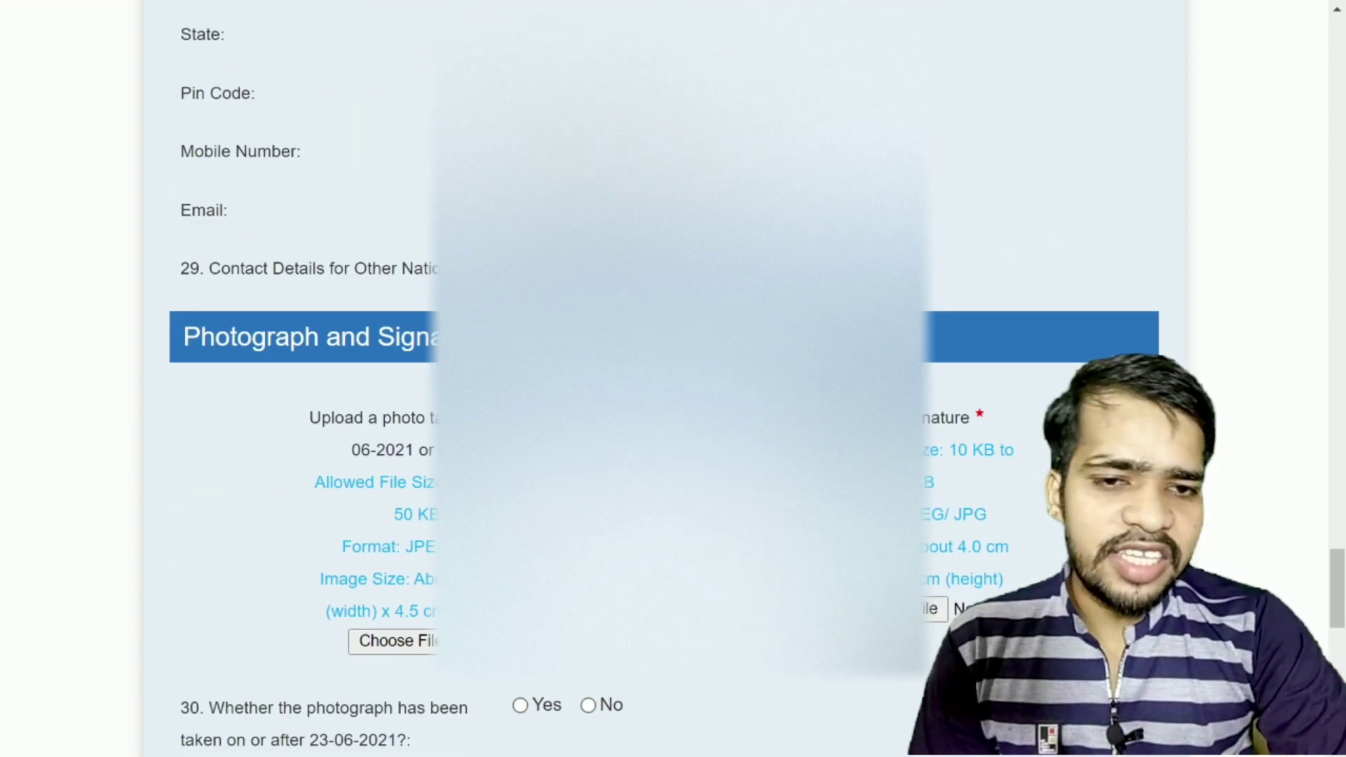
scroll(502, 421, "down", 1)
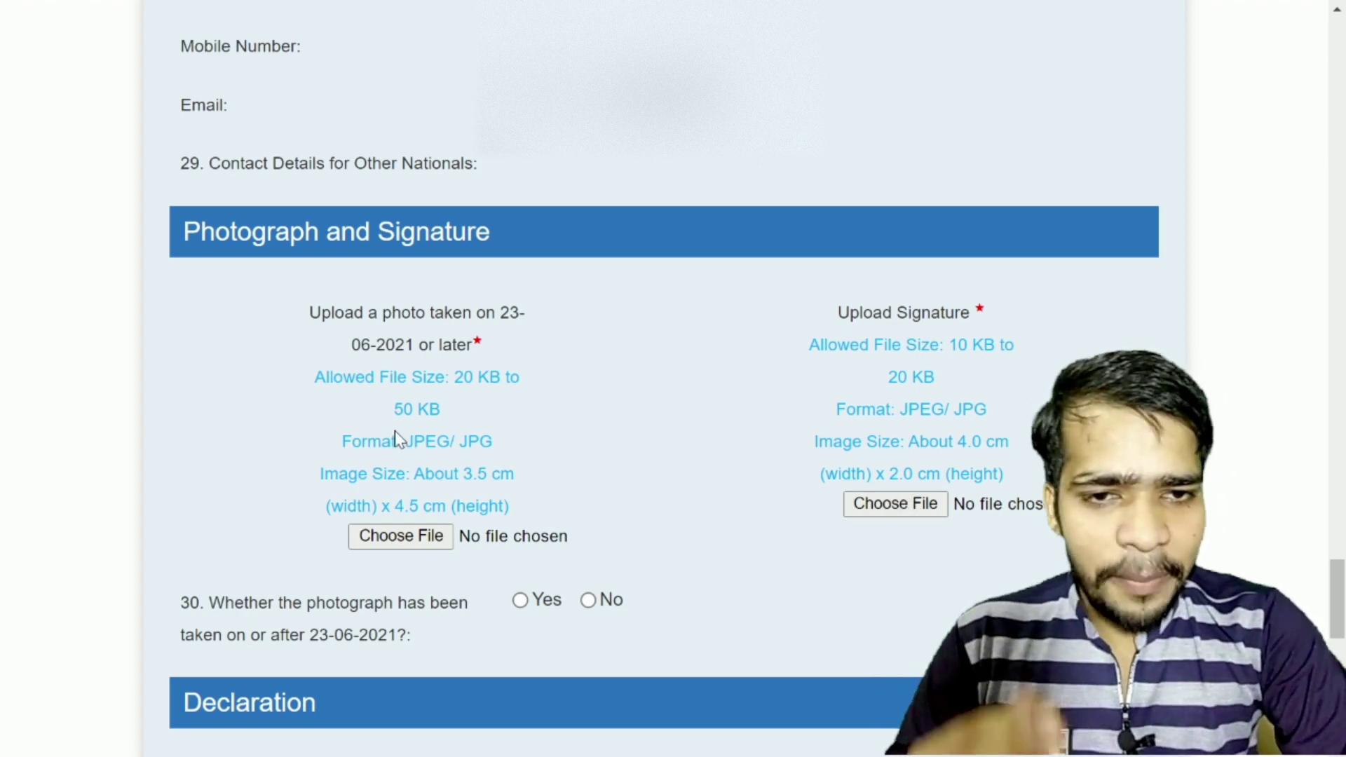
left_click_drag(317, 379, 450, 418)
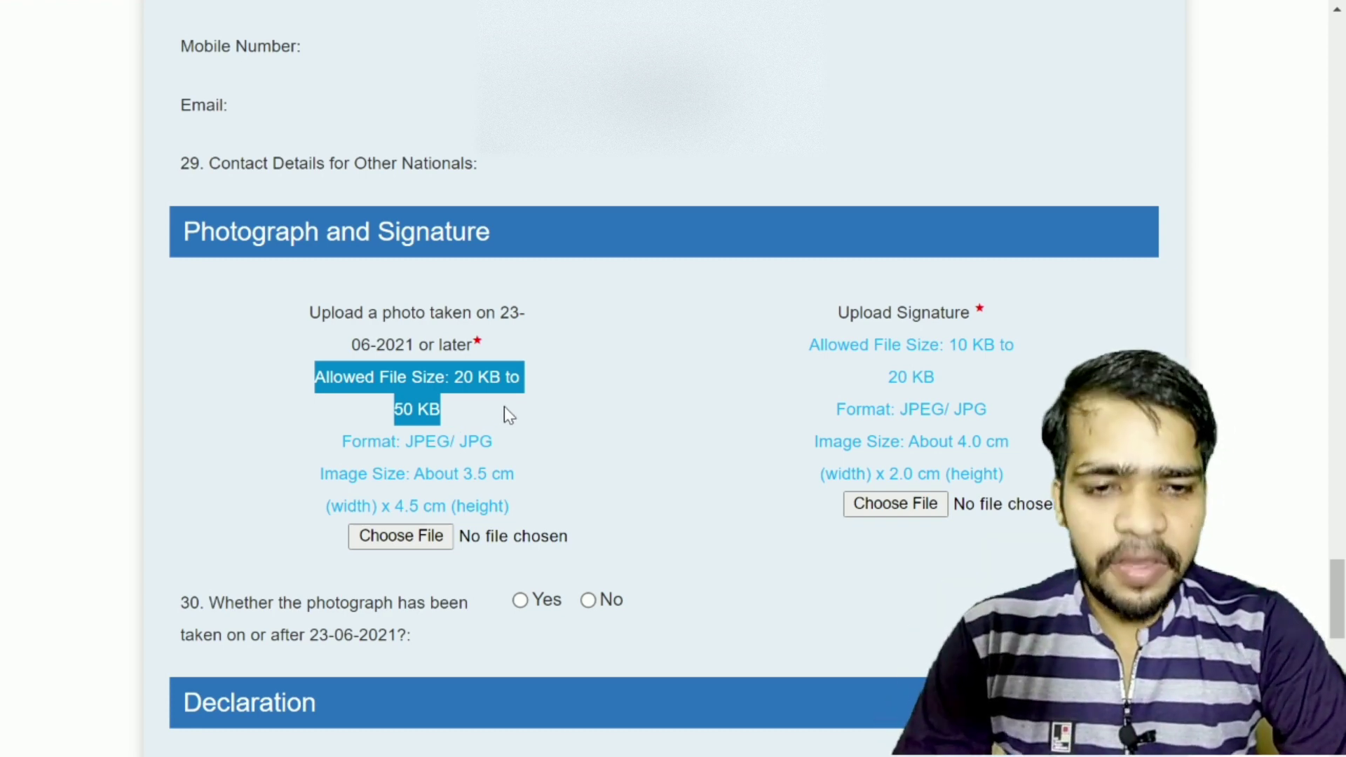
left_click(515, 424)
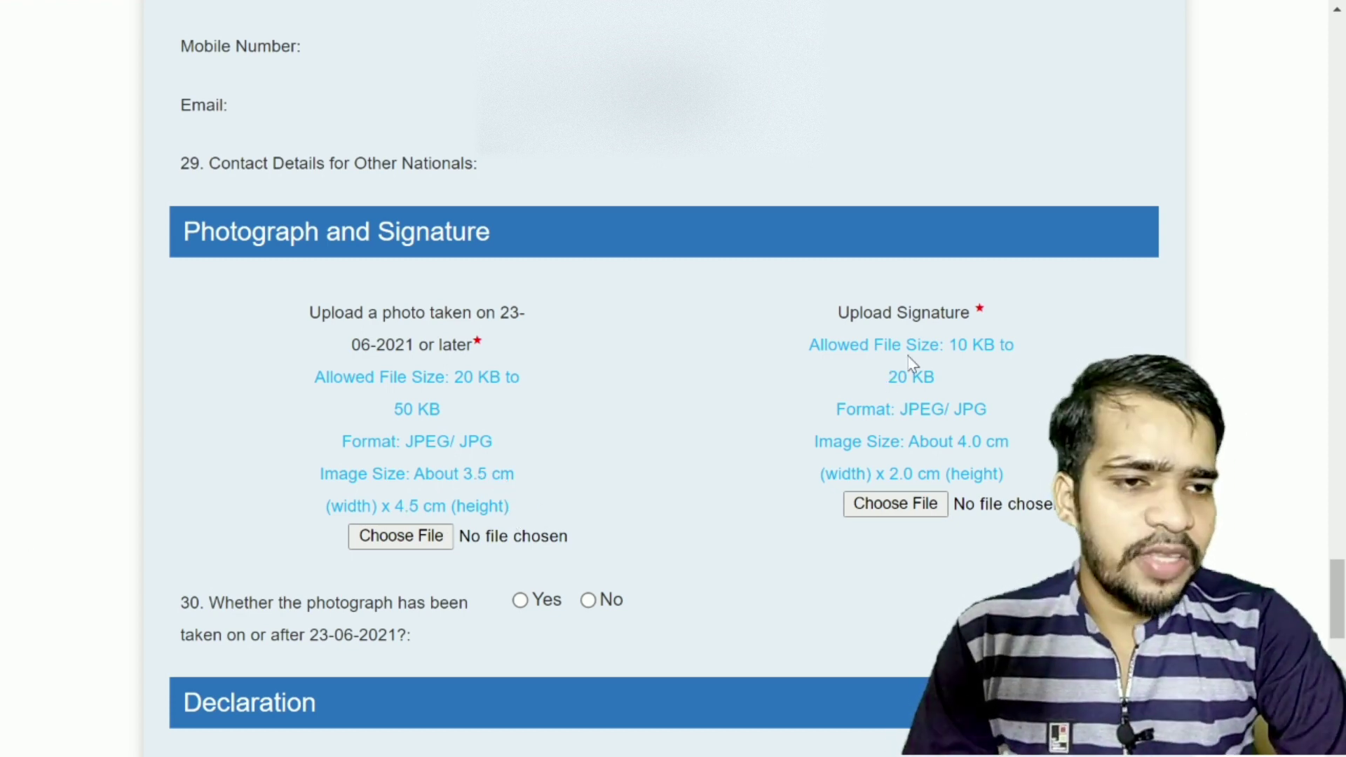
left_click_drag(948, 347, 1021, 366)
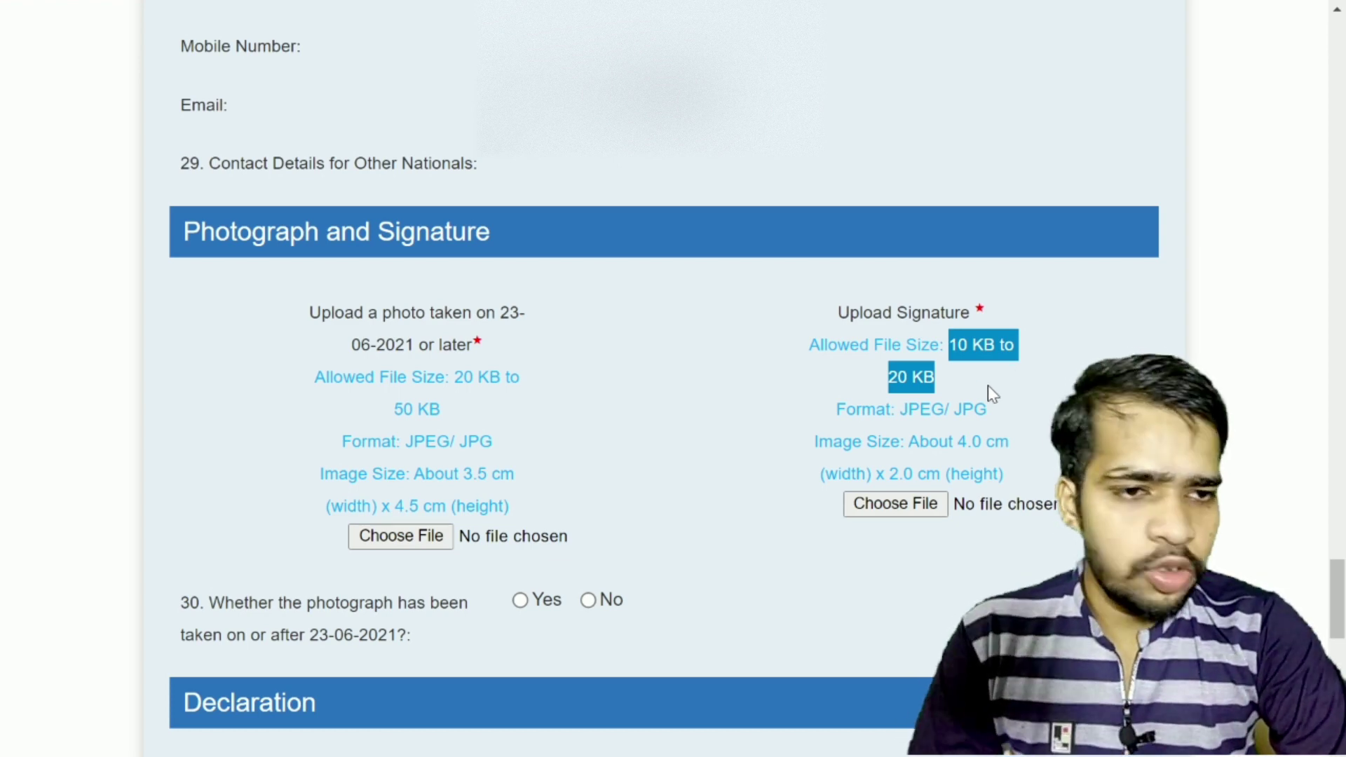
left_click(1040, 422)
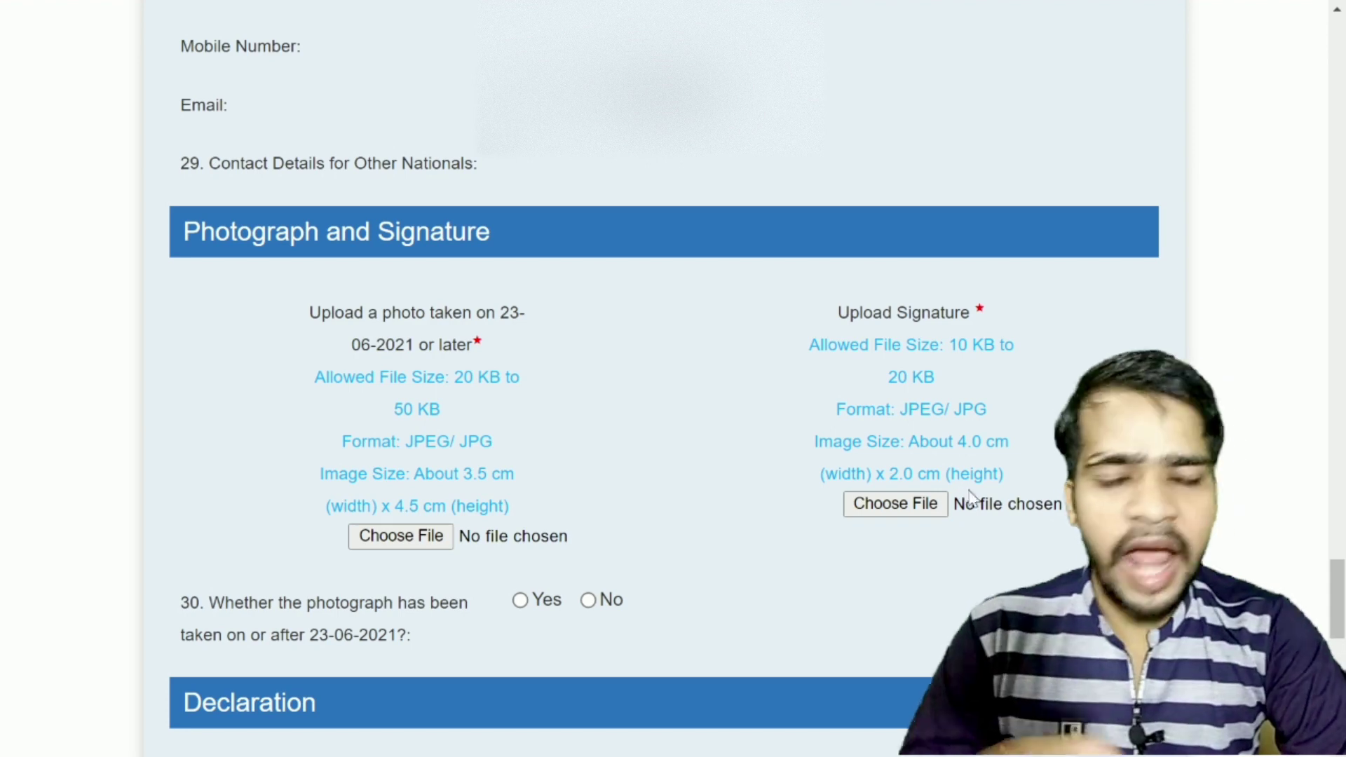
scroll(651, 467, "down", 2)
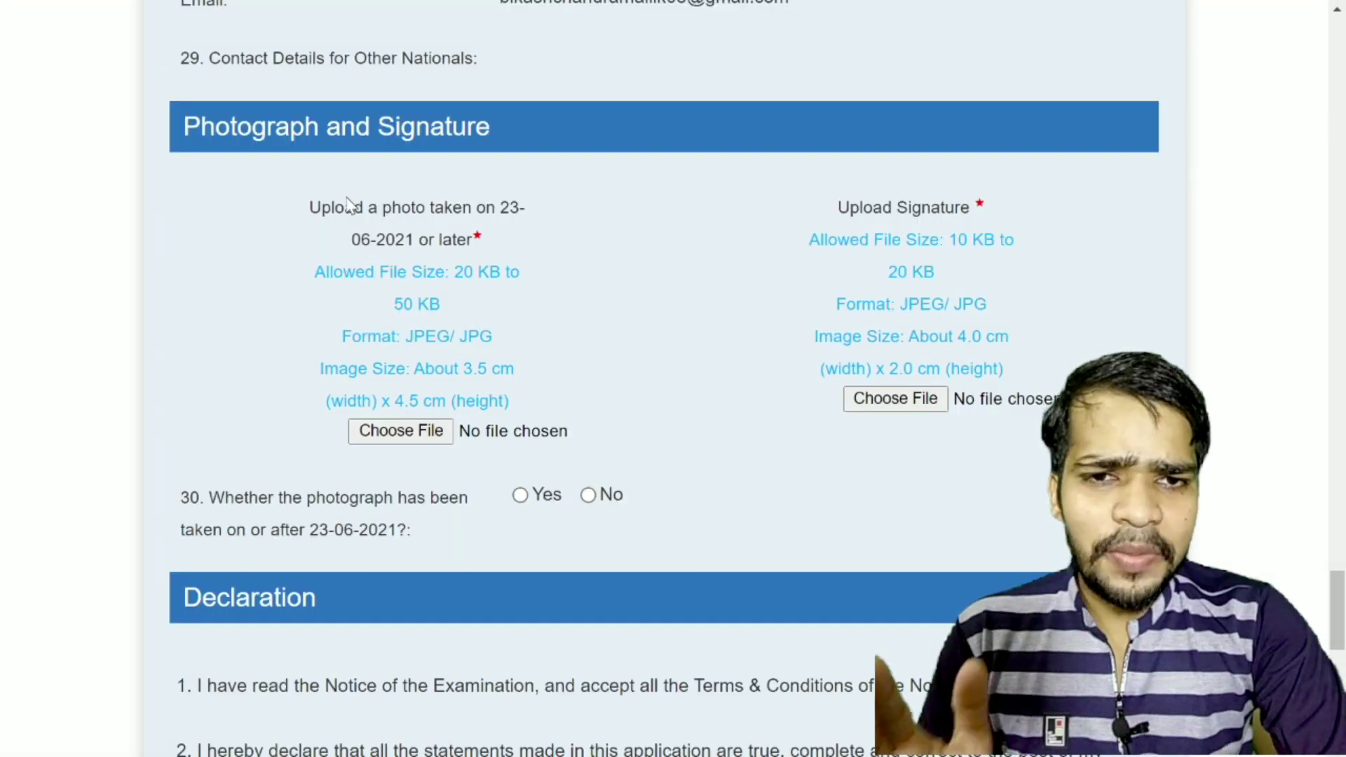
left_click_drag(323, 211, 474, 223)
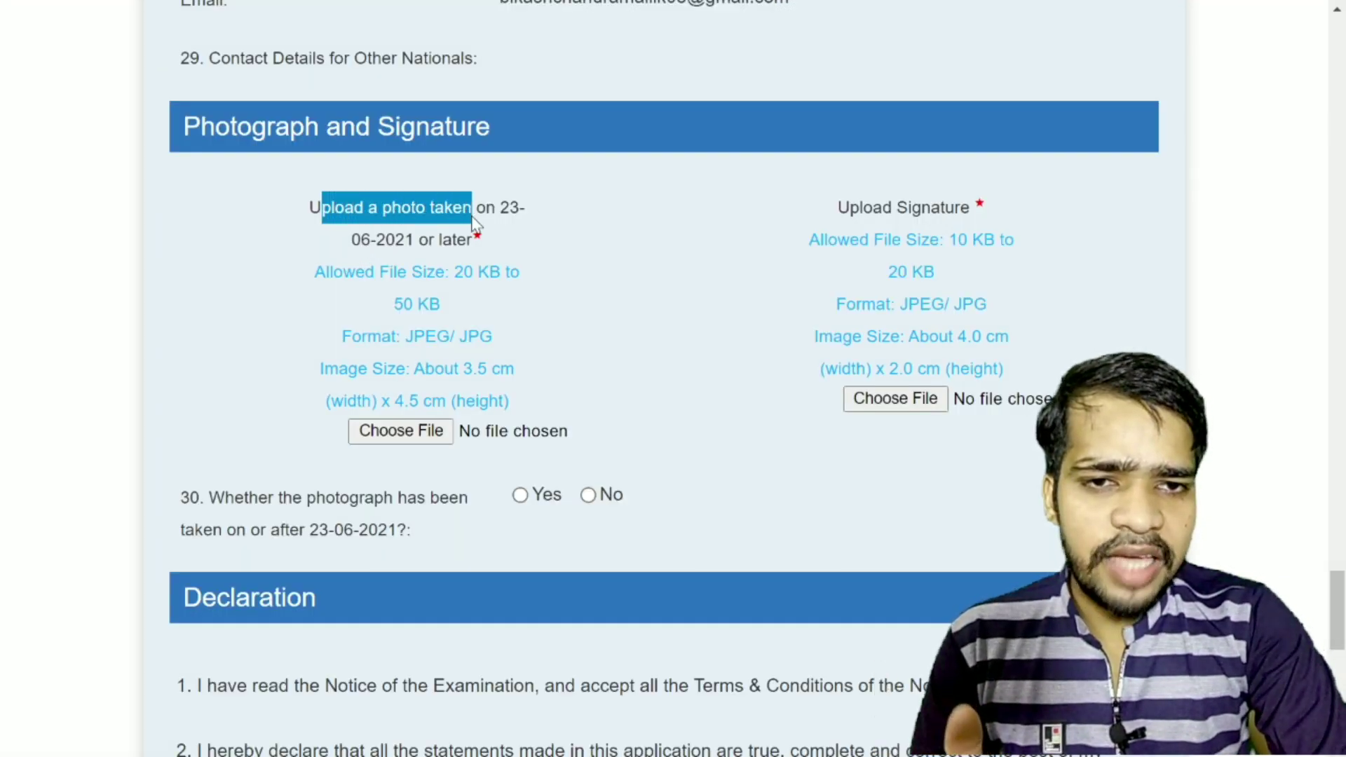
left_click(602, 324)
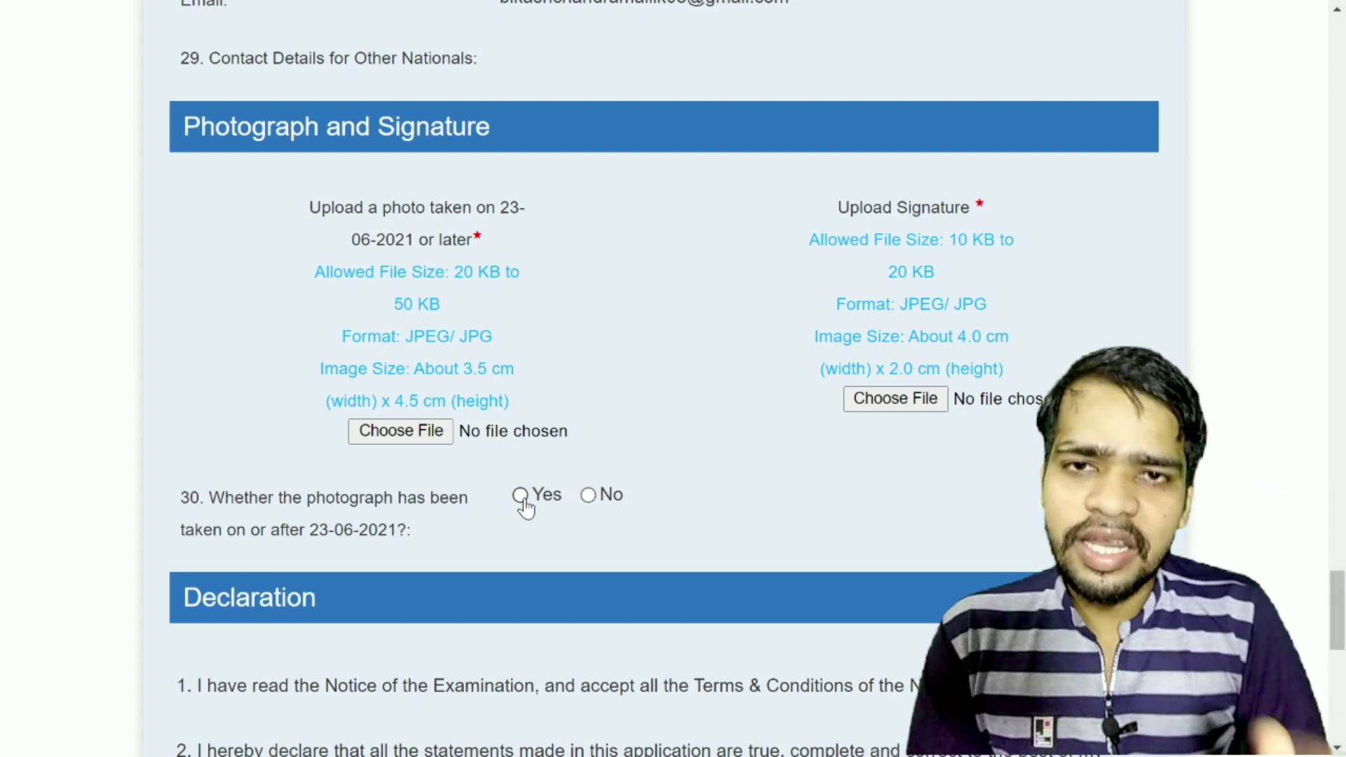
Agree to the declaration and activate the captcha text field below it.
scroll(686, 514, "down", 6)
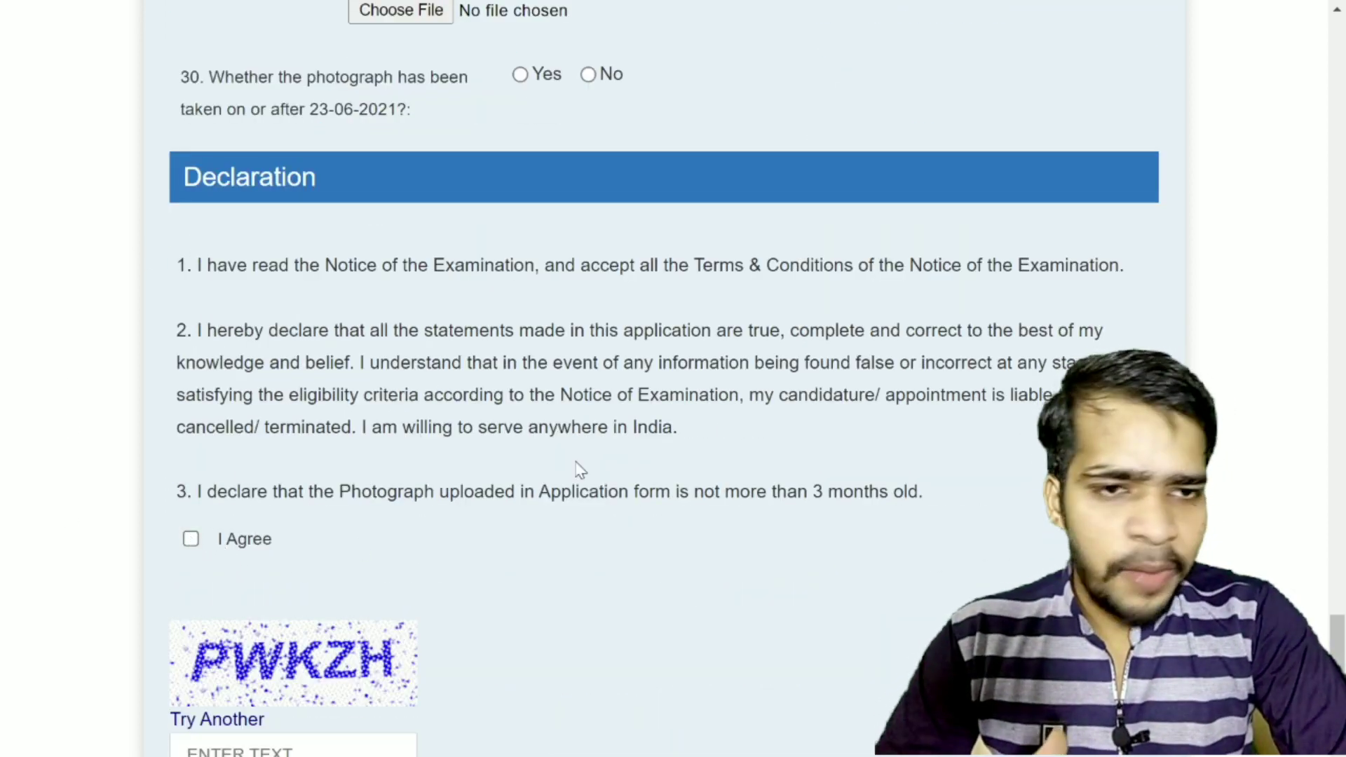
left_click(191, 538)
scroll(385, 525, "down", 1)
scroll(387, 524, "down", 2)
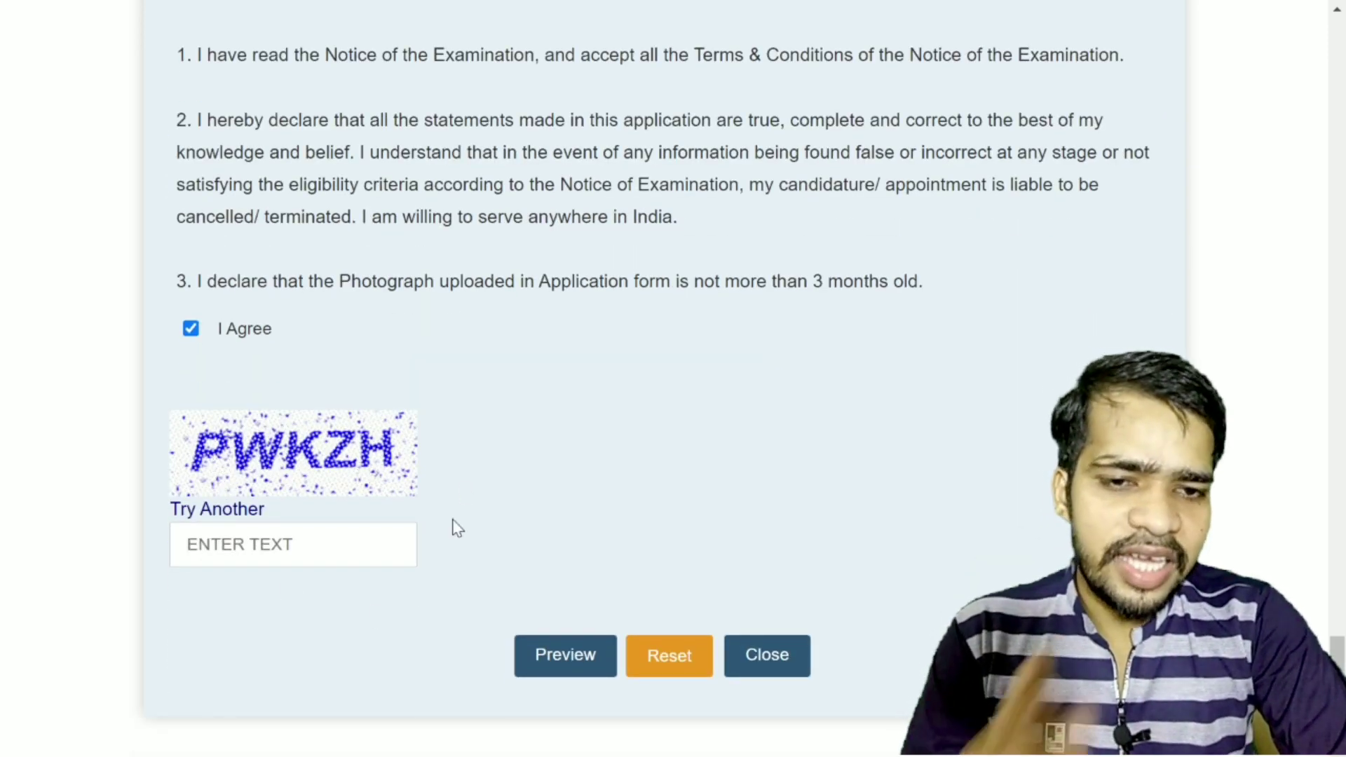
left_click(293, 545)
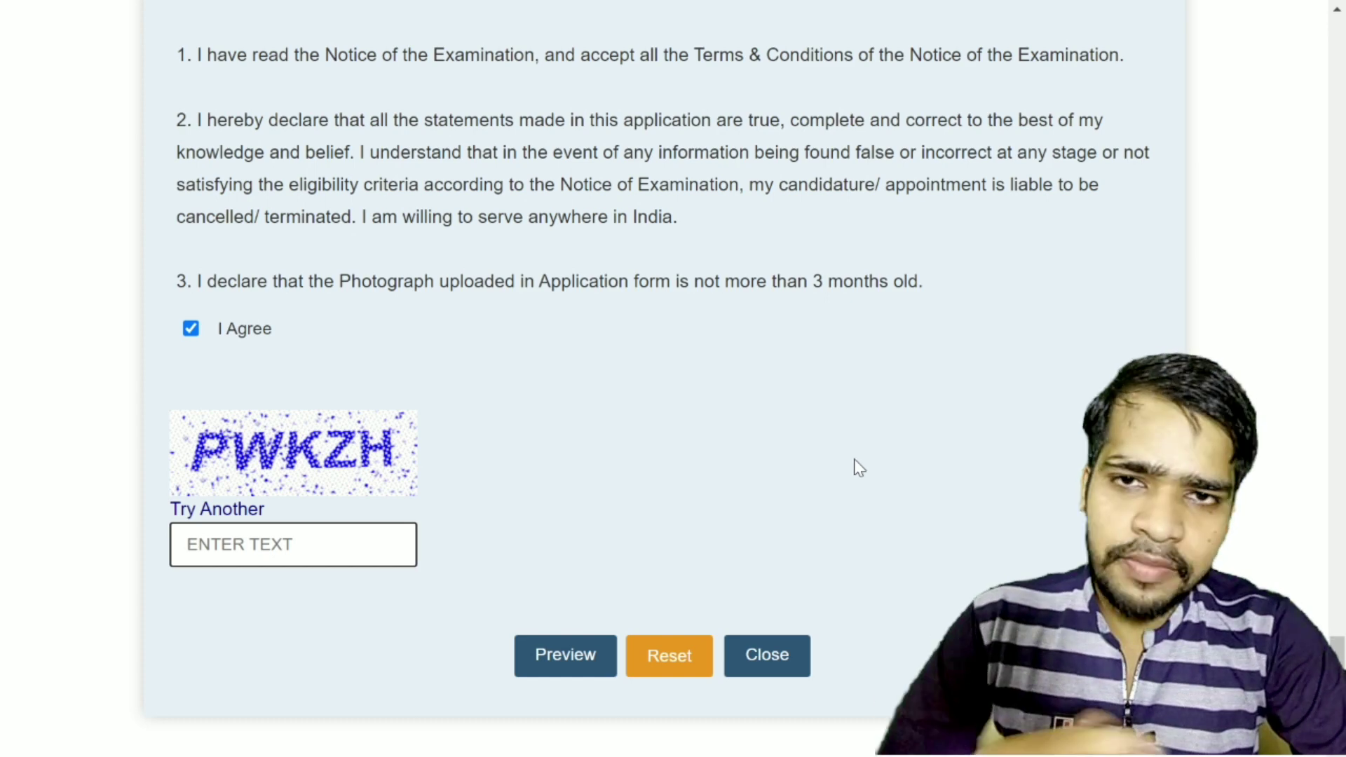
scroll(841, 484, "up", 5)
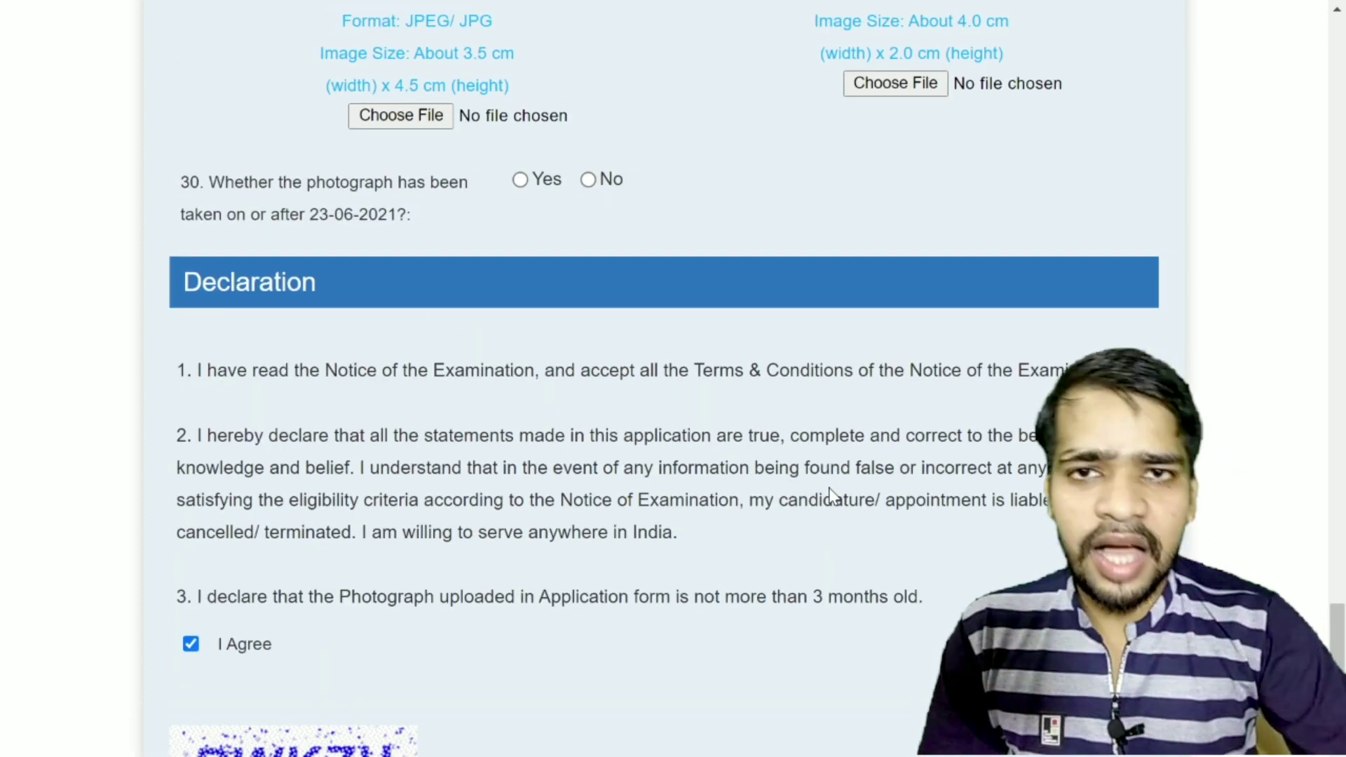